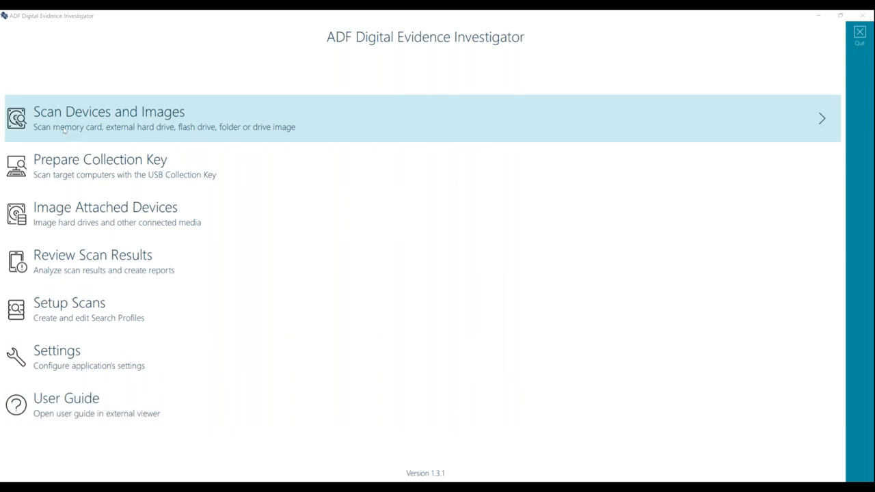
Open the new-scan setup page showing target devices, search profiles and a timestamped scan name
click(64, 129)
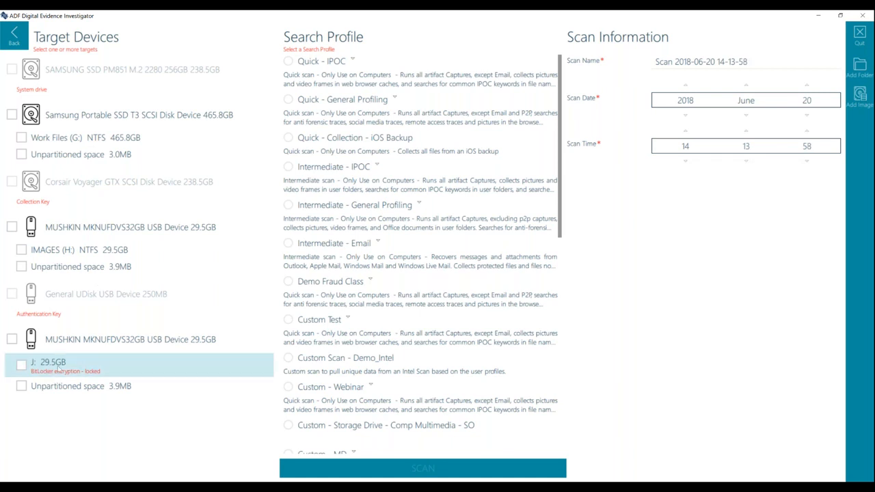
Unlock the BitLocker-encrypted J: partition by entering its password
click(58, 369)
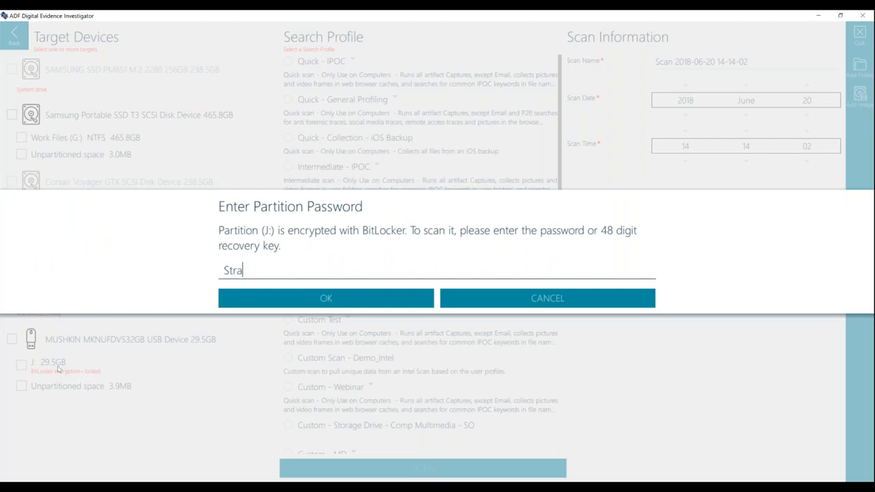
key(Return)
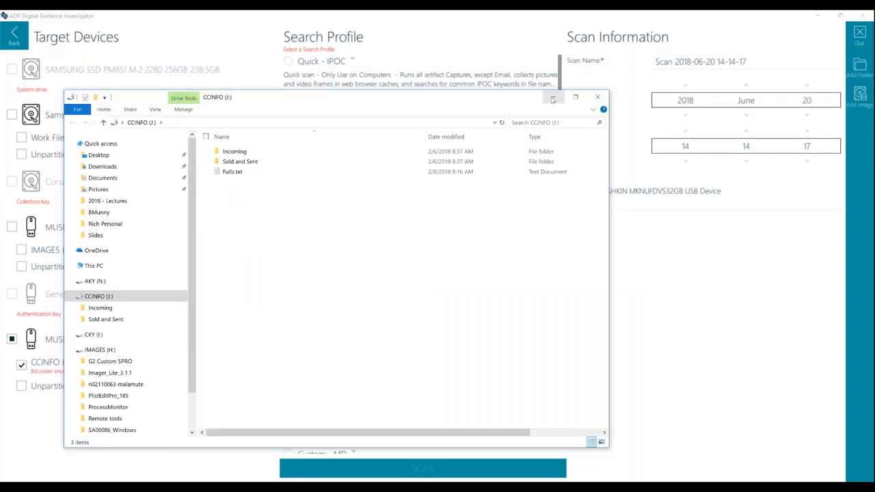
Minimize the CCINFO (J:) Explorer window and start adding a drive image target
click(552, 99)
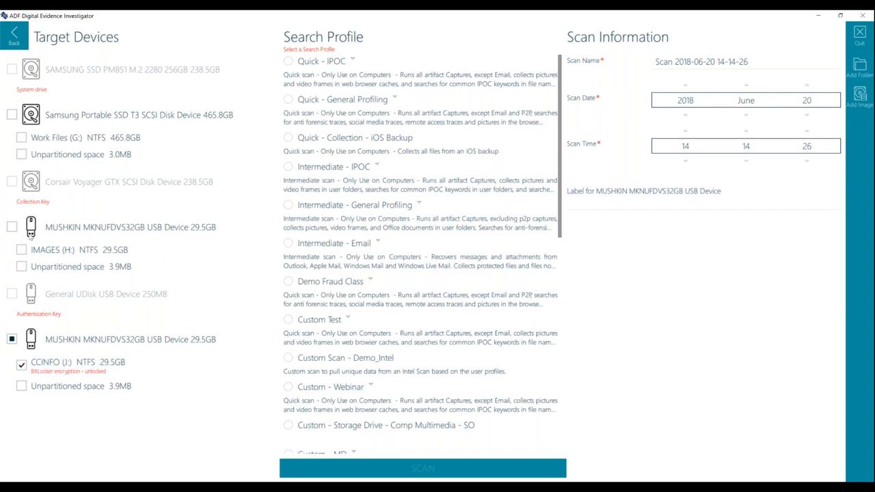
click(856, 99)
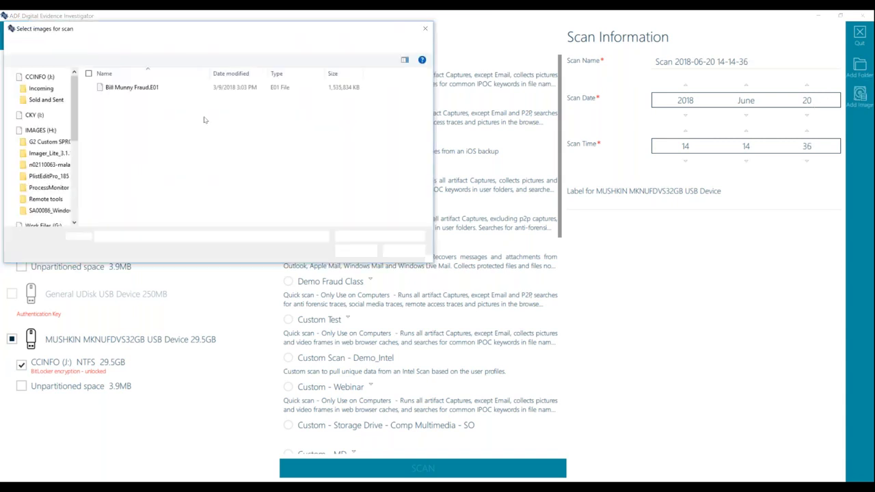
Add Bill Munny Fraud.E01 from the BMunny folder as a scan target
click(141, 88)
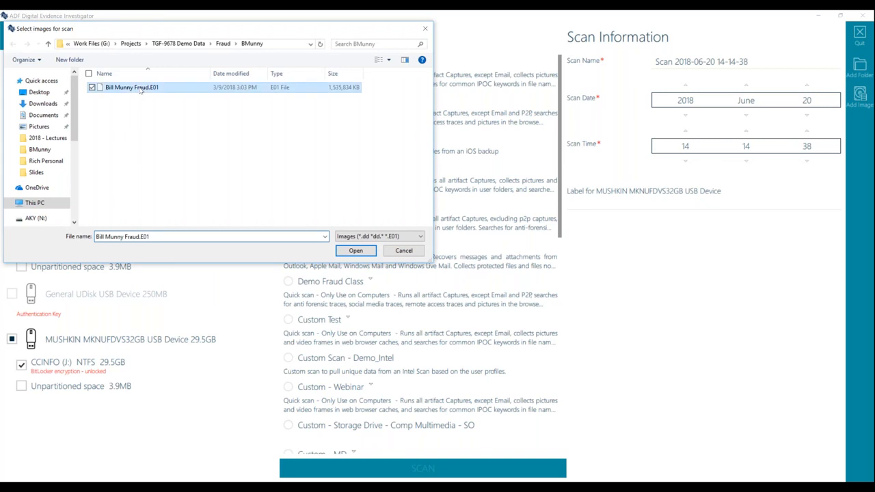
click(355, 251)
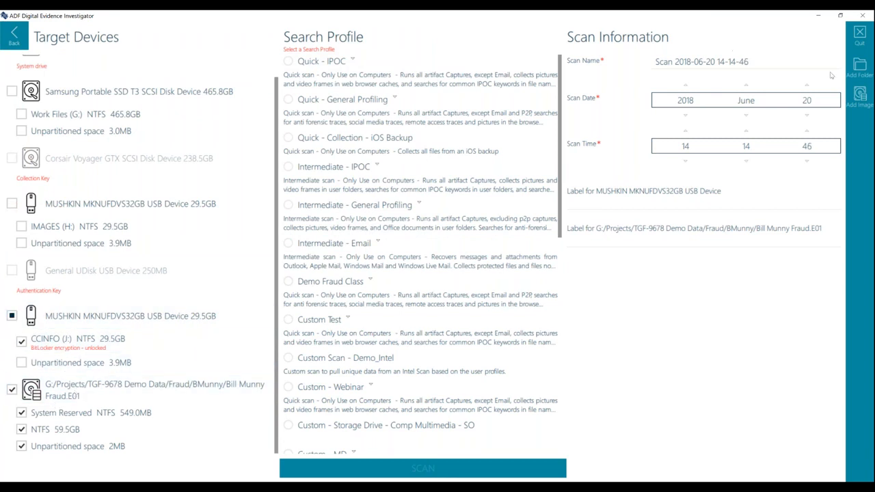
Cancel adding a folder, then untick the Fraud.E01 image and its partitions
click(852, 74)
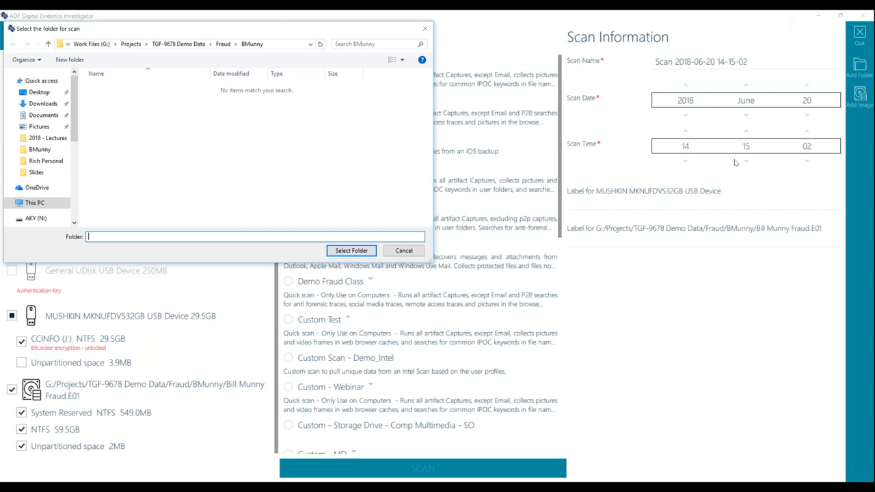
click(407, 253)
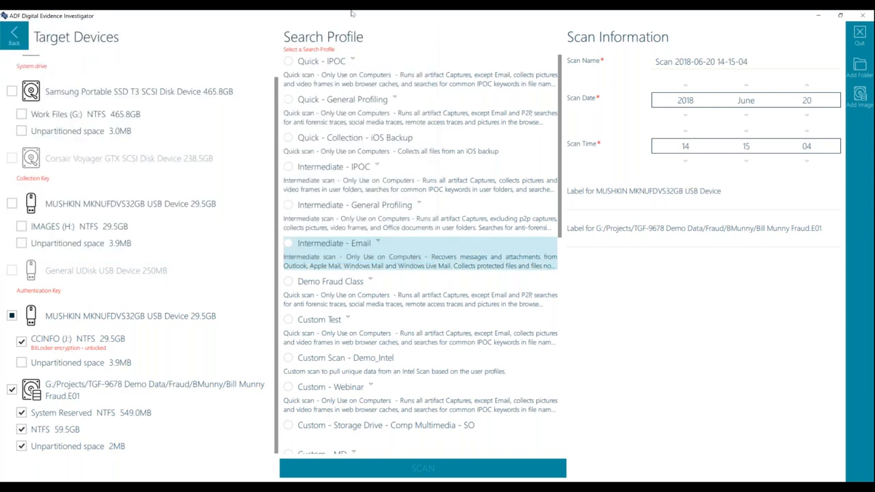
click(80, 385)
click(11, 389)
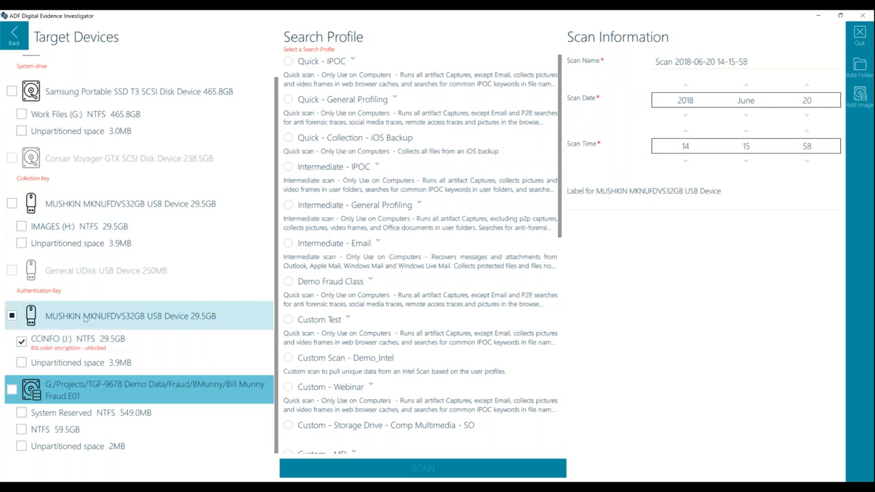
Select the Comprehensive - General Profiling search profile
scroll(485, 361, down, 5)
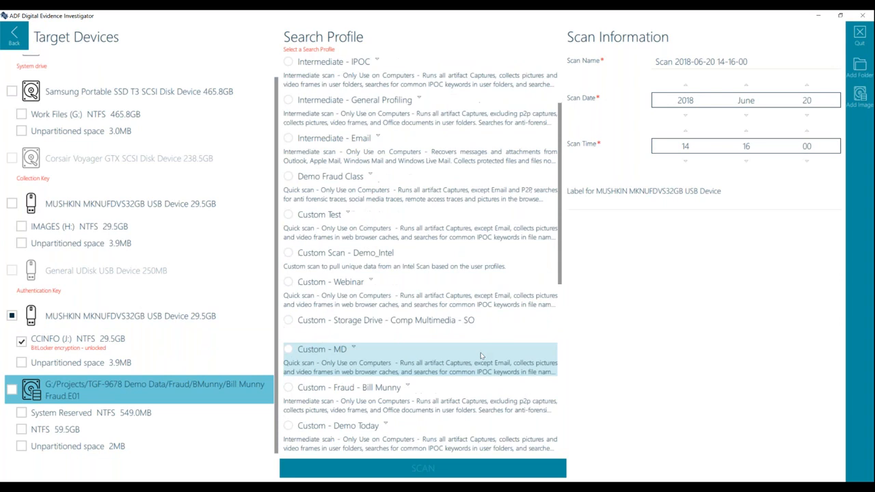
scroll(481, 354, down, 8)
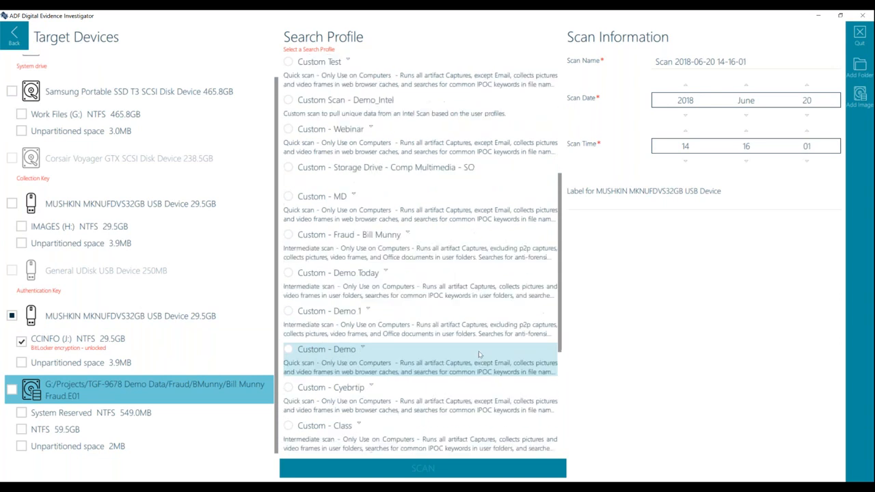
click(376, 365)
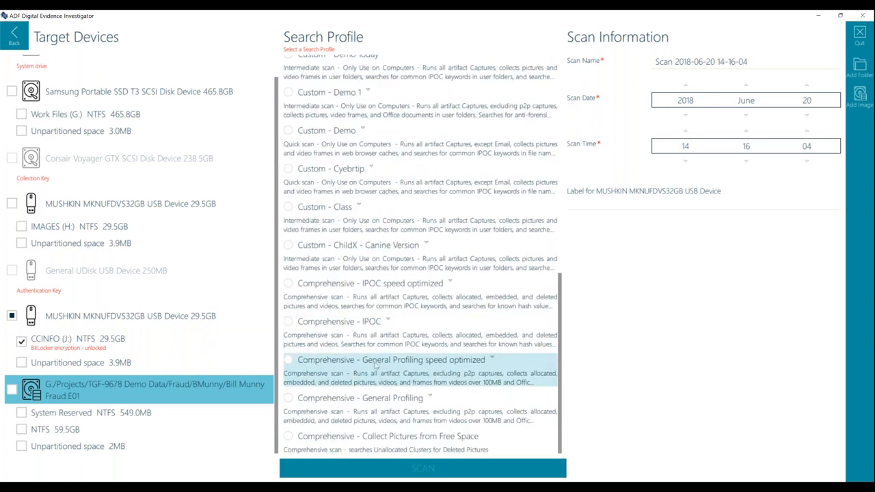
click(374, 396)
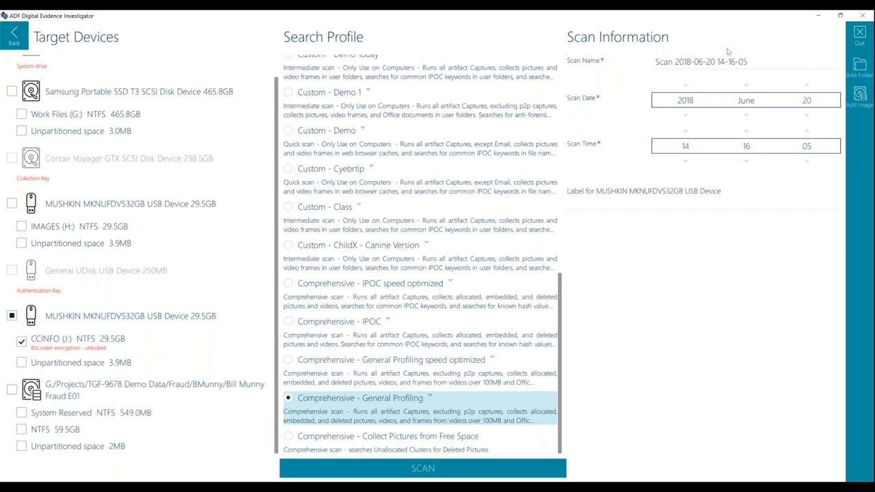
Select the scan name text, start the scan, and go back to the home menu
double_click(721, 61)
key(ctrl+a)
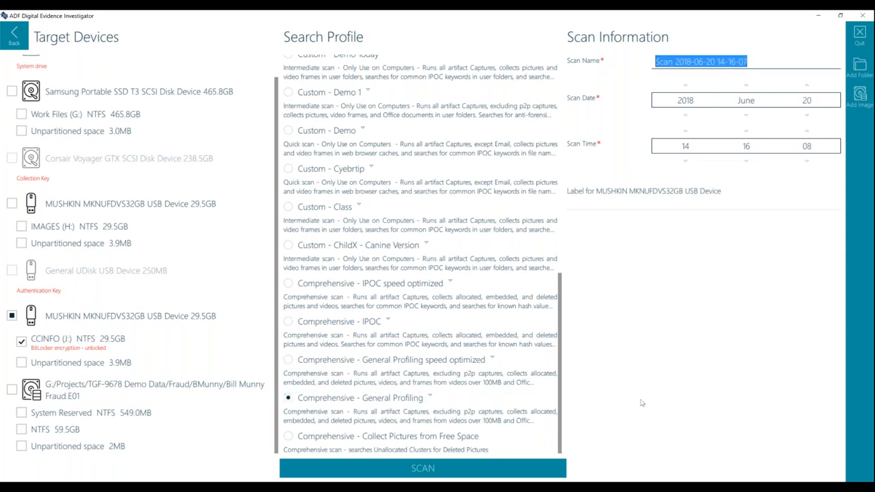
click(424, 470)
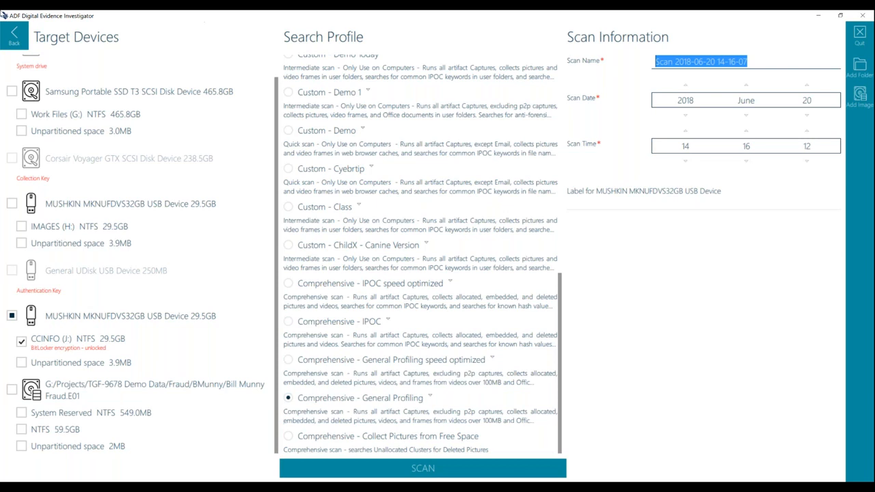
click(23, 43)
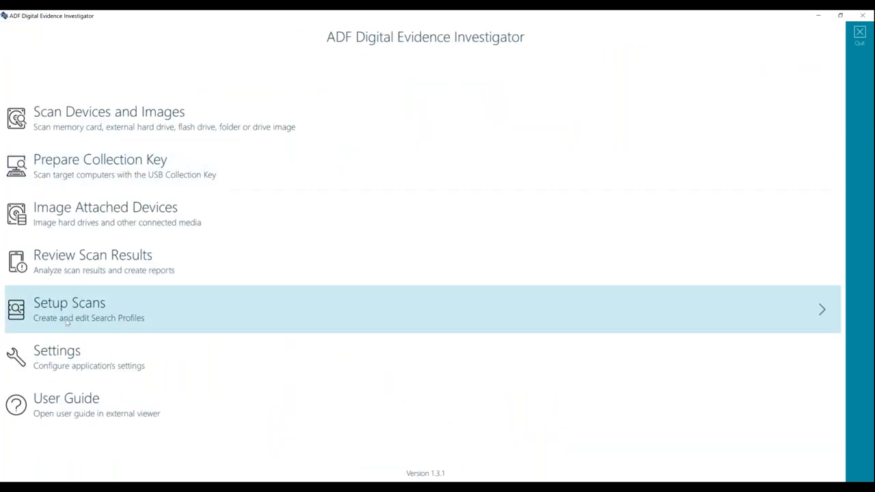
Open the Fraud - Custom entry from the past scan results list
click(41, 259)
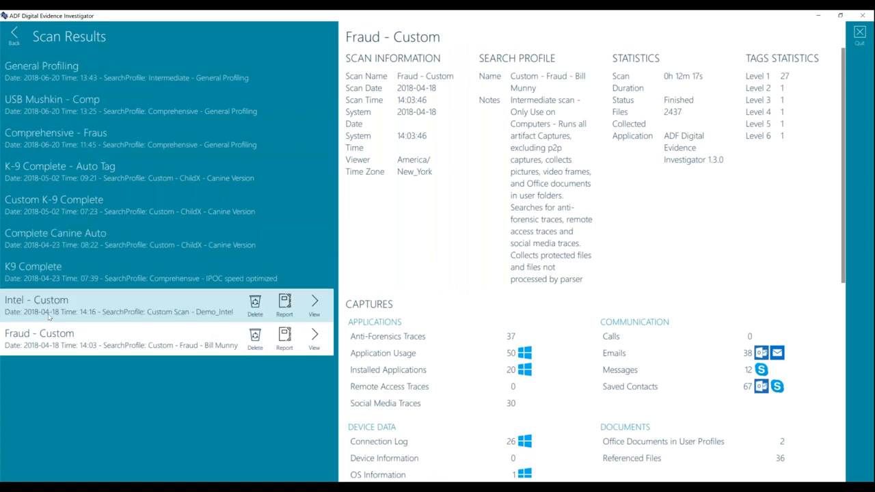
click(316, 338)
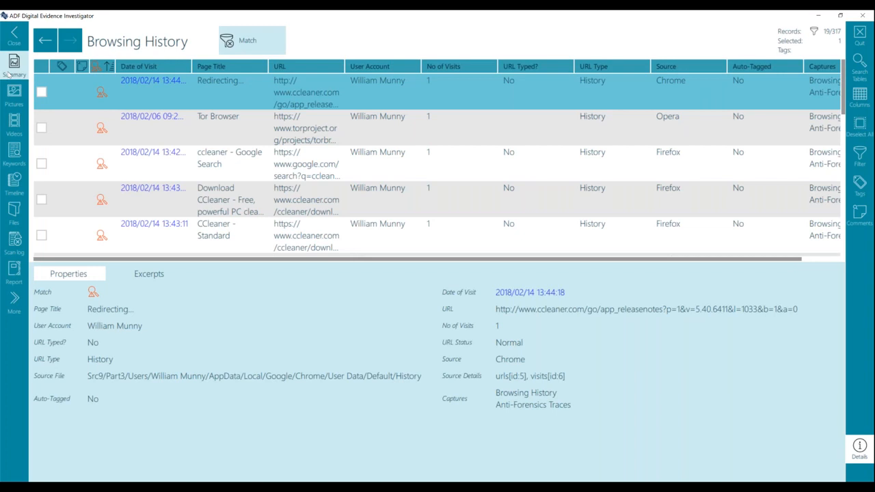
Switch from Browsing History to the Fraud - Custom Summary page
click(6, 74)
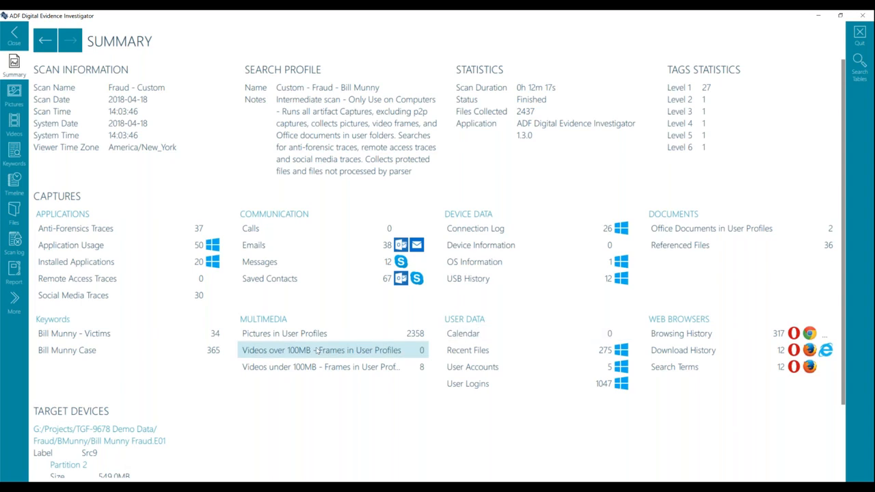
scroll(318, 350, down, 3)
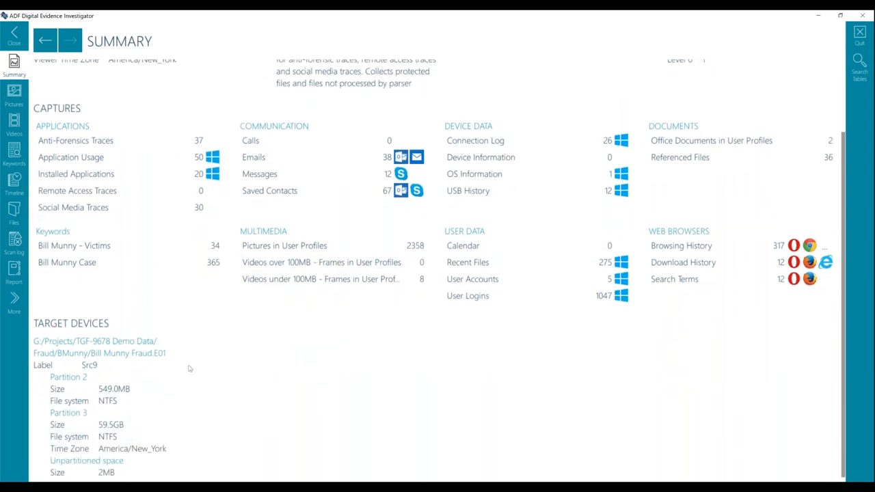
scroll(189, 369, up, 3)
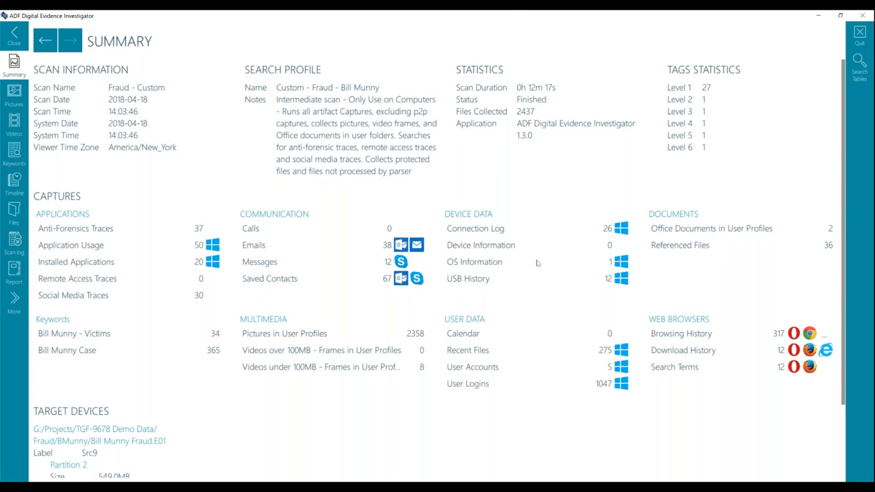
Open the 36 Referenced Files records and scroll through the table
click(698, 255)
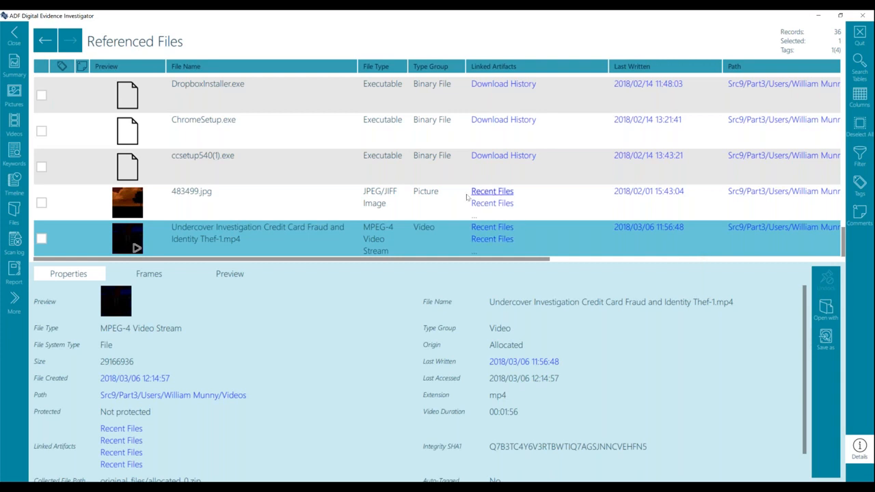
scroll(466, 198, up, 1)
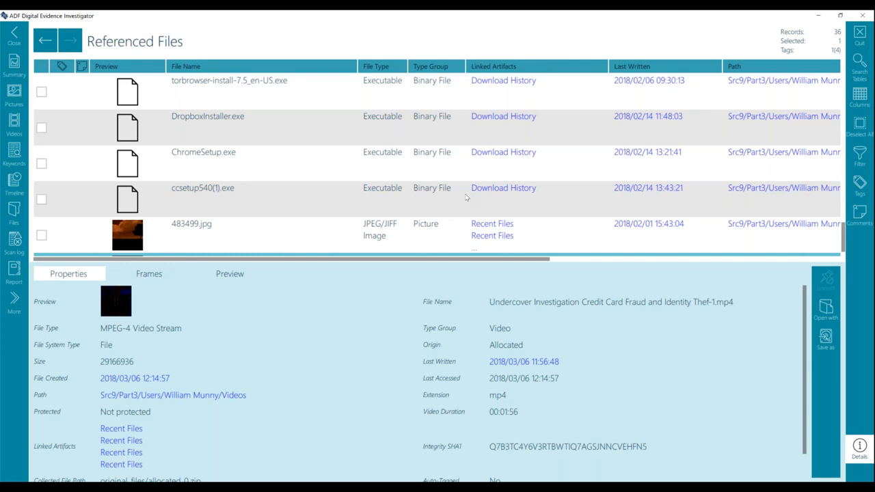
scroll(223, 223, down, 1)
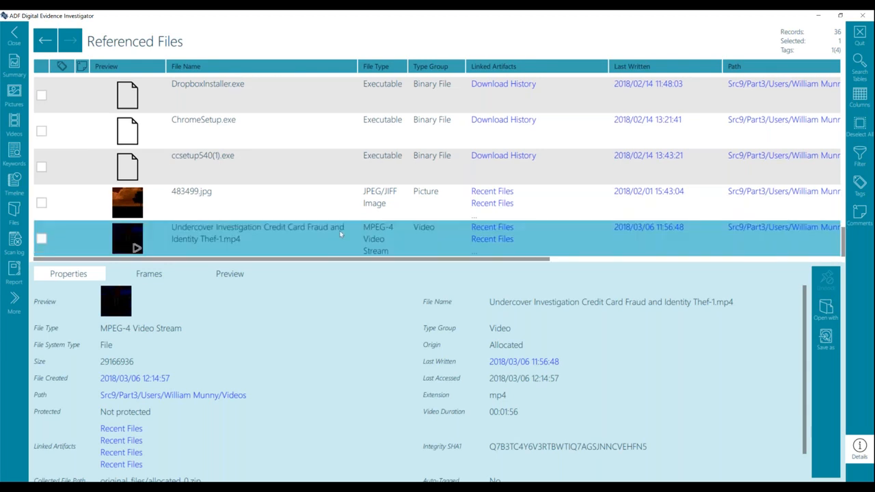
scroll(348, 231, up, 4)
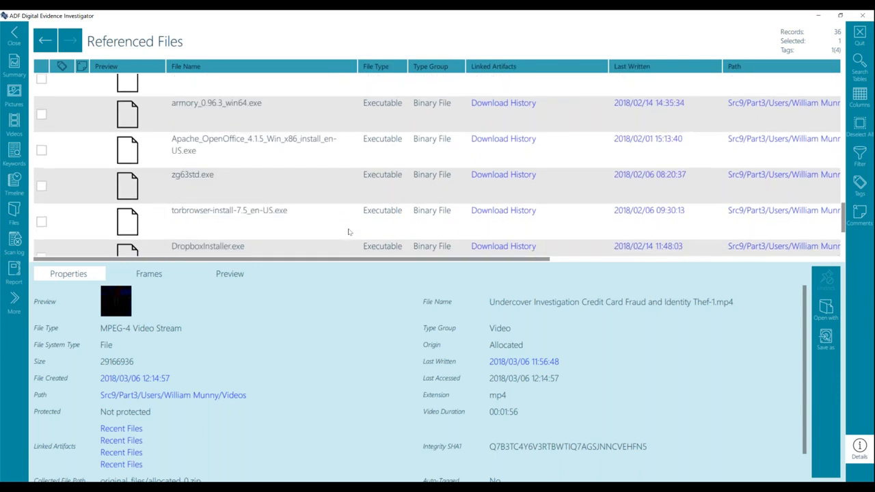
scroll(350, 232, up, 6)
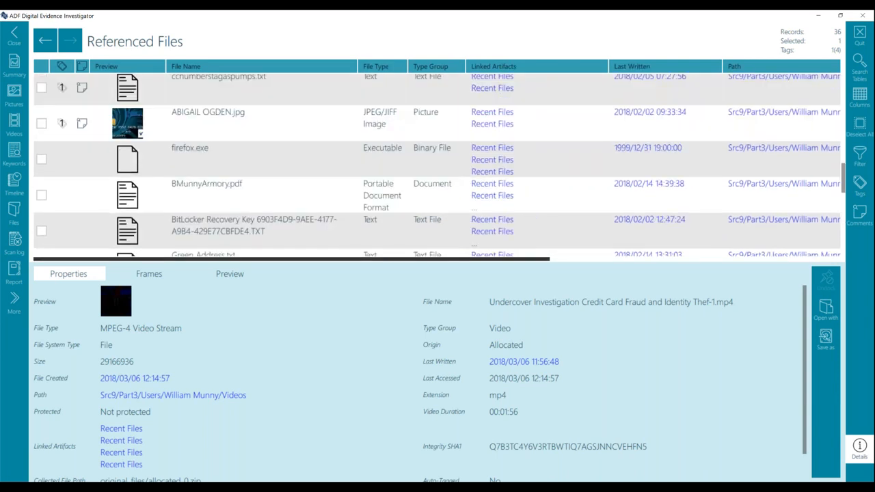
scroll(240, 216, down, 3)
Inspect iview450_x64_setup.exe, then select the picture 483499.jpg
click(241, 216)
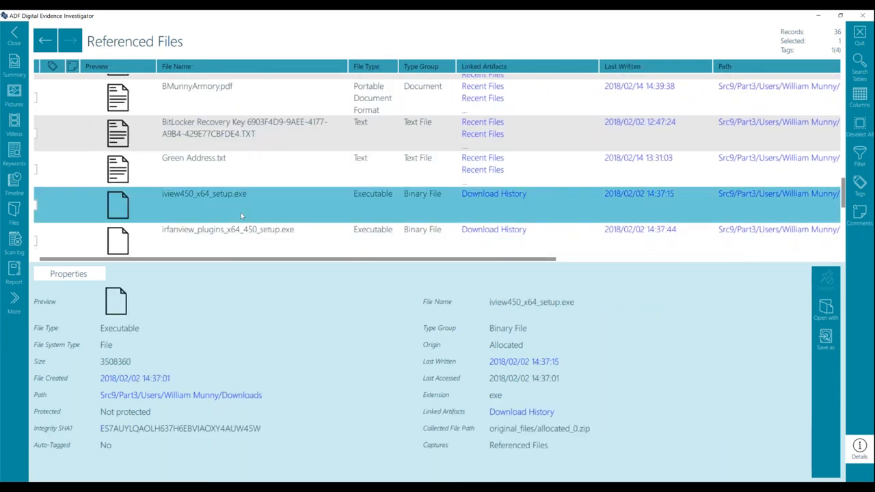
scroll(241, 213, down, 8)
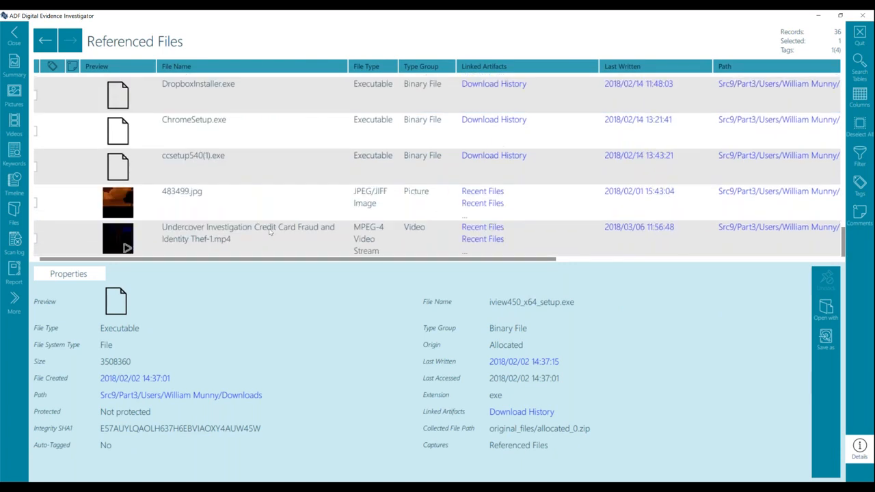
click(251, 205)
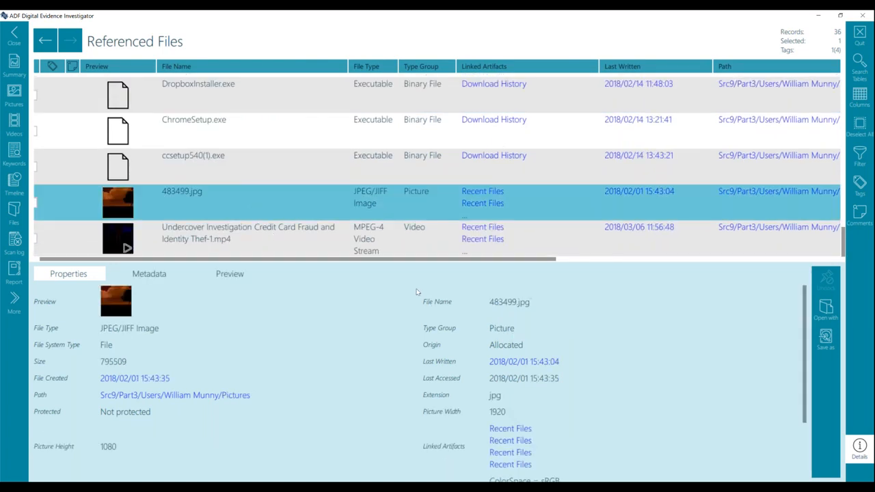
Enlarge the Properties panel and follow 483499.jpg's path to its Pictures folder
drag(405, 261, 404, 196)
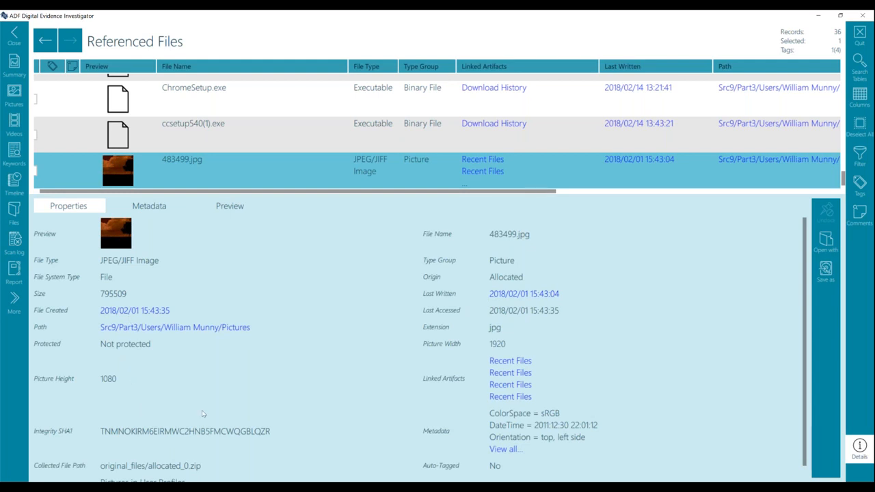
click(238, 328)
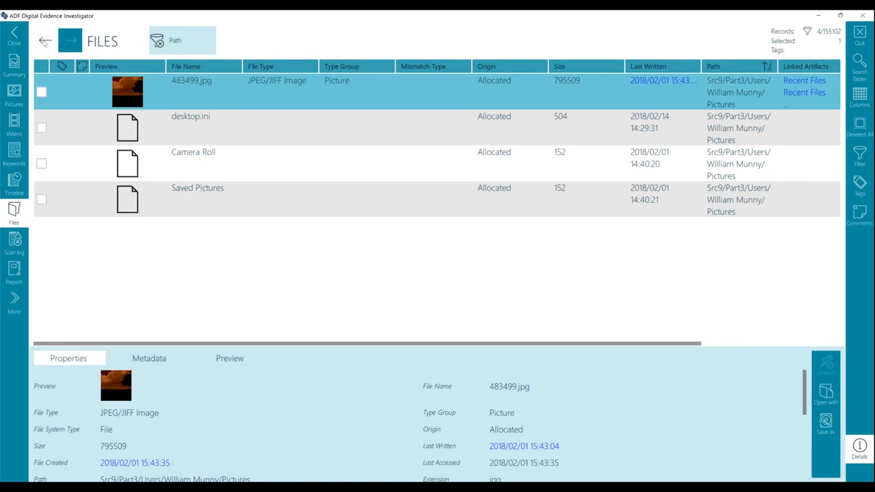
Back out of the Fraud - Custom results through Referenced Files, Summary, Browsing History and Scan Results
click(45, 41)
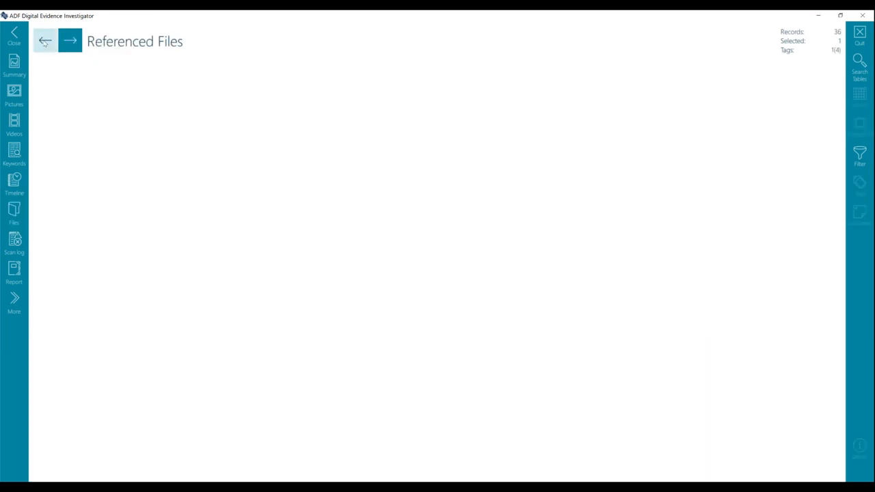
click(45, 41)
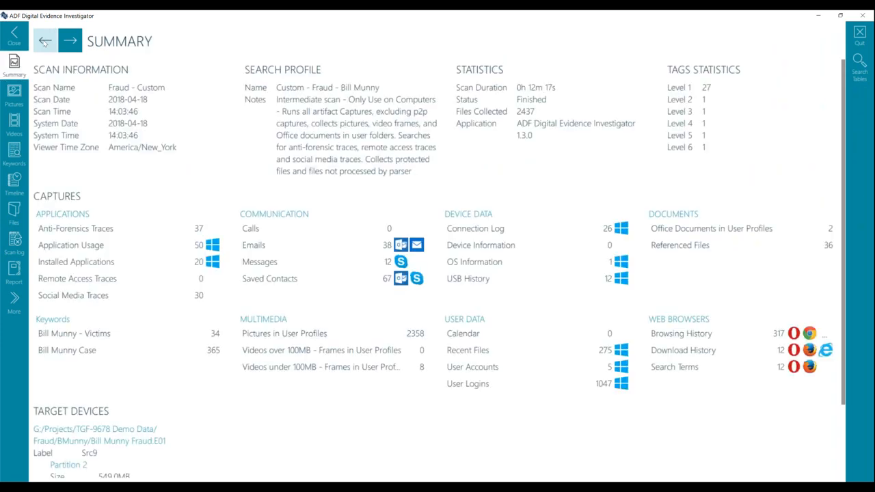
click(45, 41)
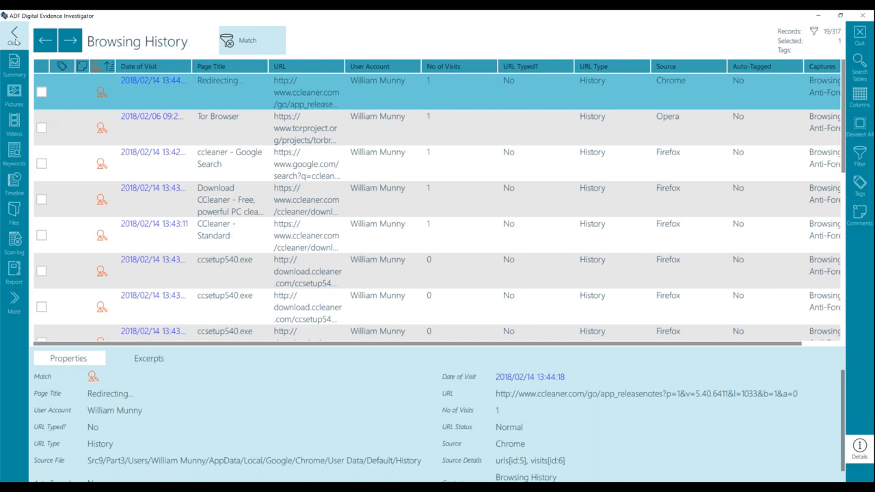
click(14, 40)
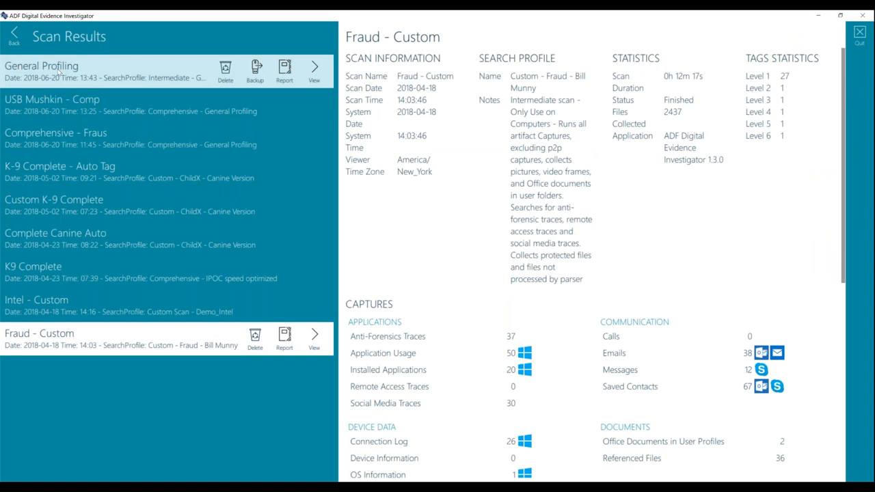
click(21, 42)
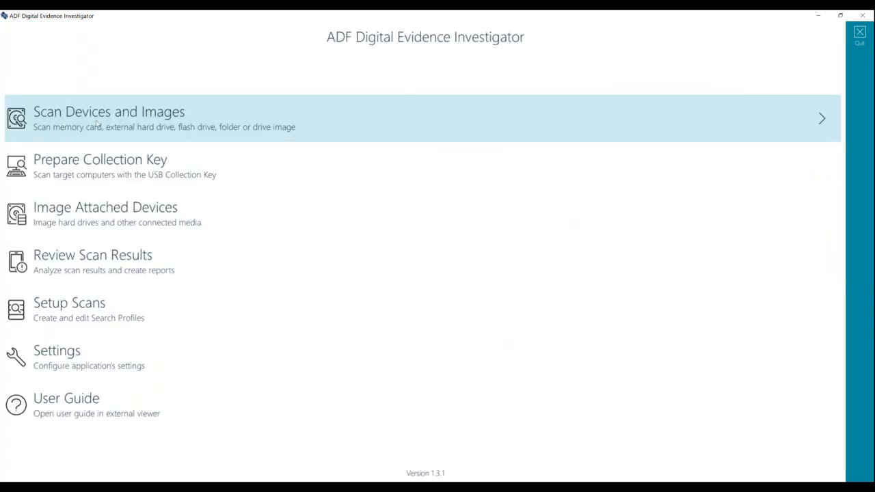
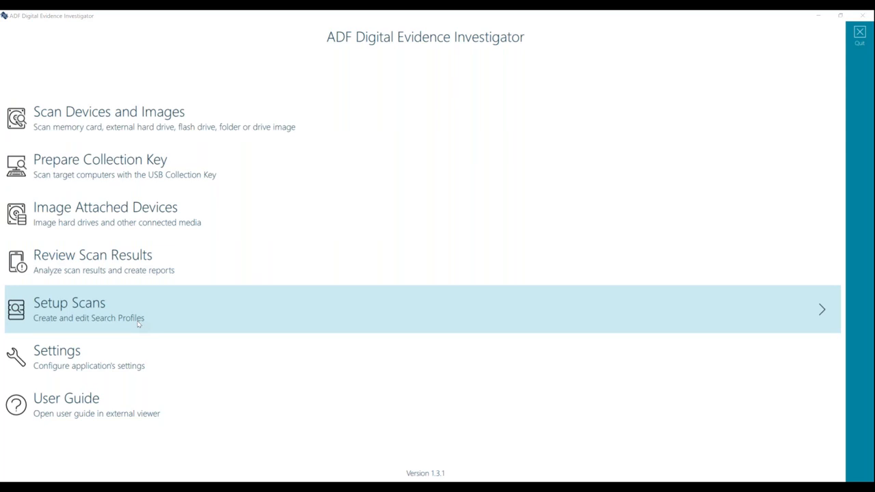
Go to Setup Scans and review the Quick, Intermediate, Custom and Comprehensive search profiles
click(138, 324)
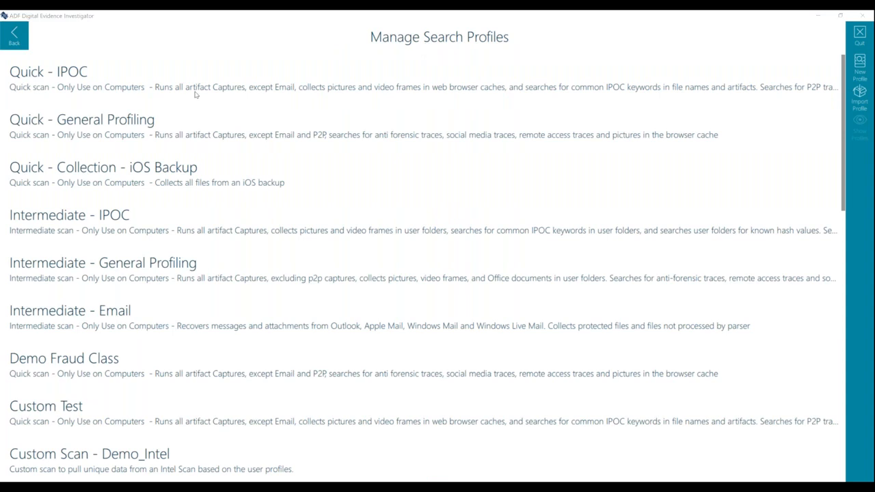
scroll(197, 102, down, 1)
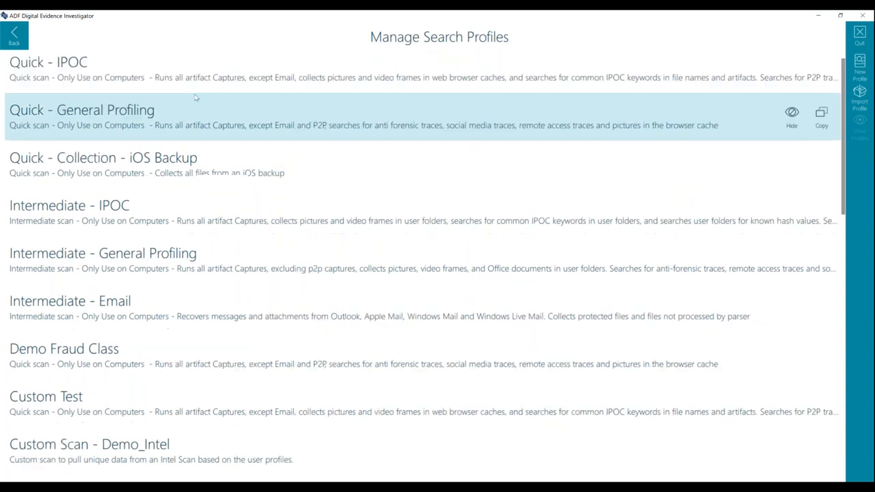
scroll(188, 112, down, 6)
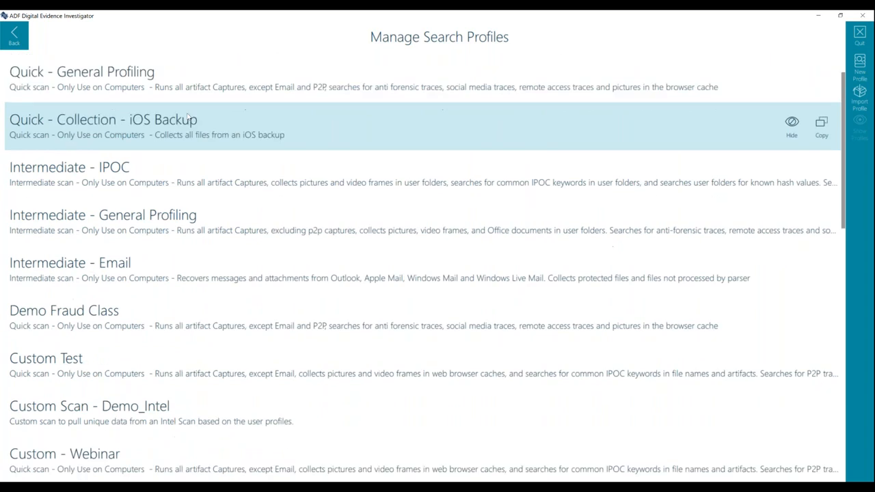
scroll(139, 199, down, 4)
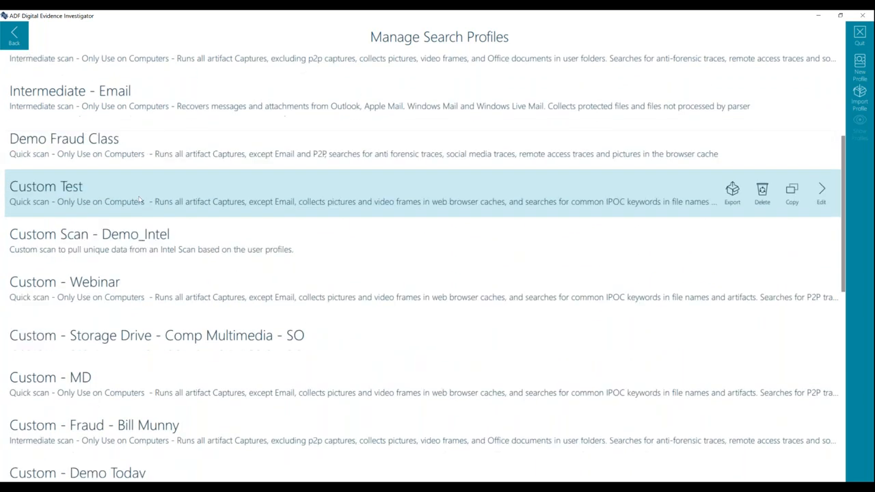
scroll(139, 199, down, 11)
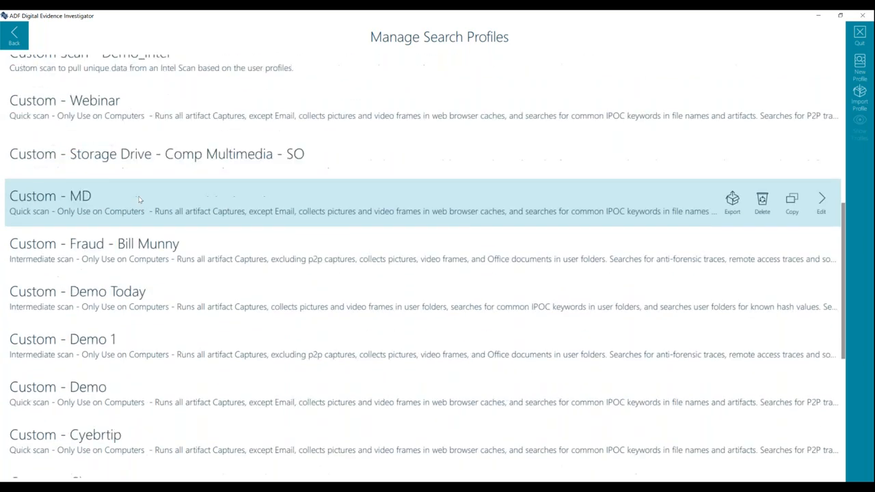
scroll(139, 199, down, 3)
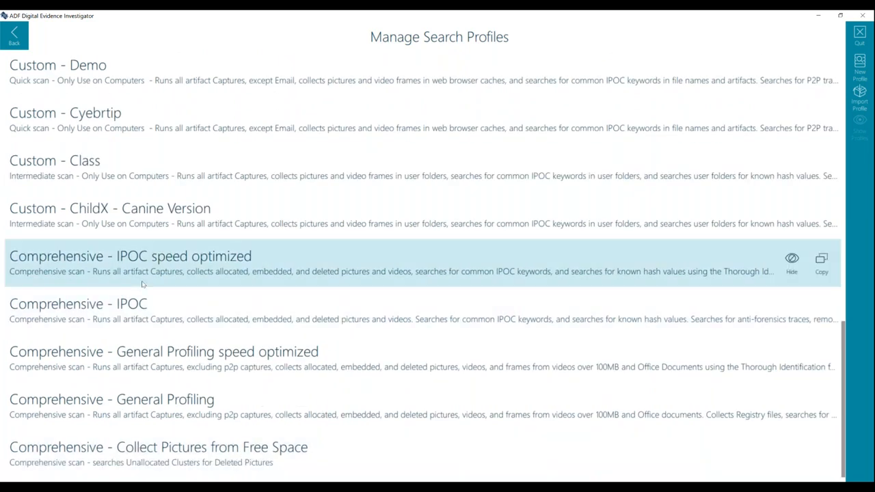
scroll(142, 284, up, 10)
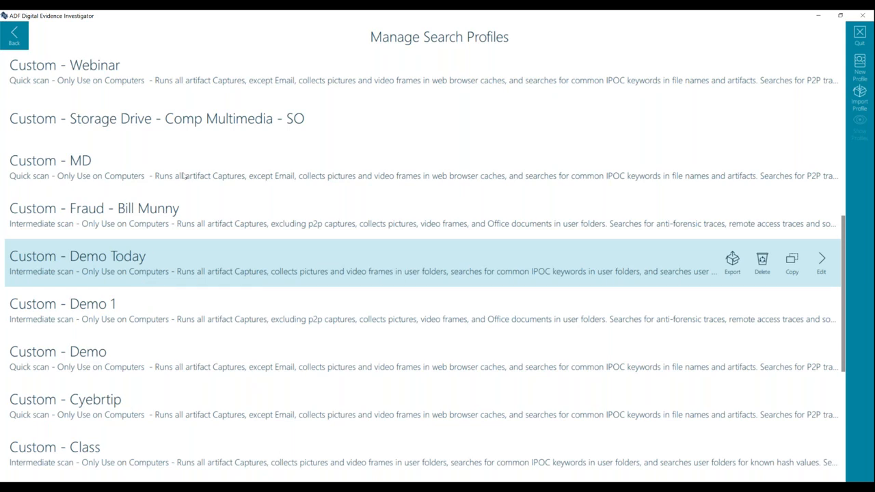
scroll(183, 175, up, 5)
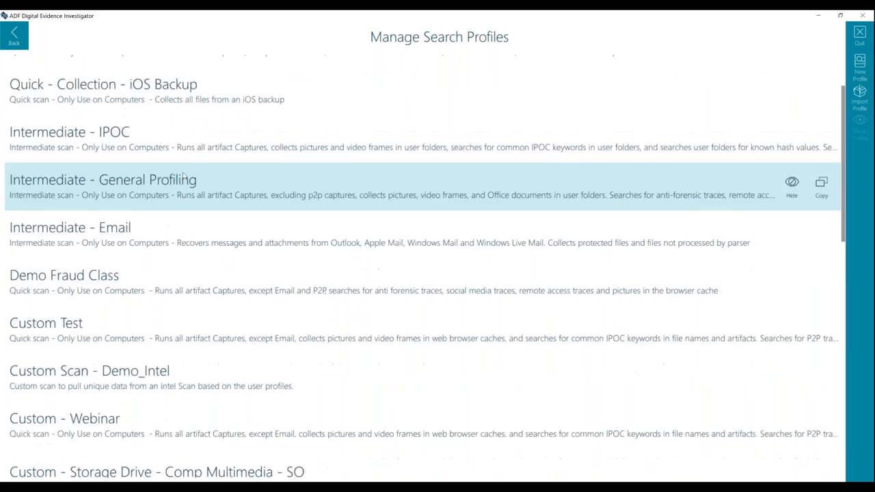
scroll(183, 175, up, 2)
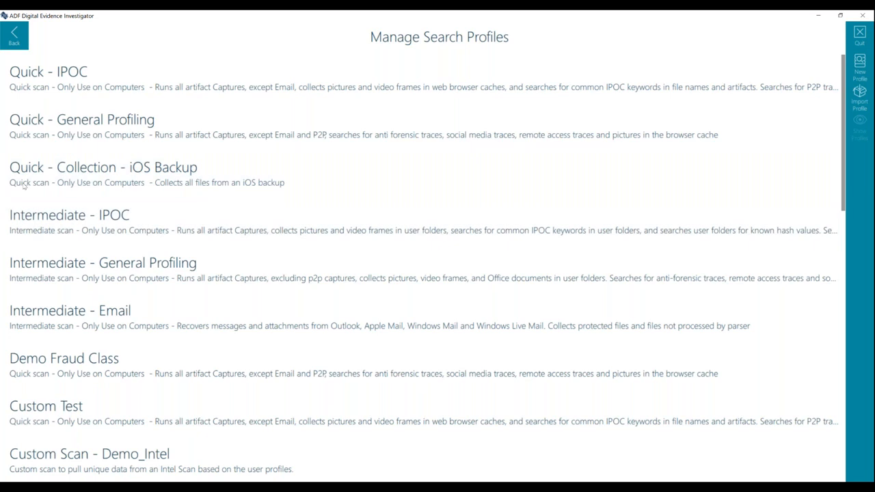
scroll(13, 236, down, 1)
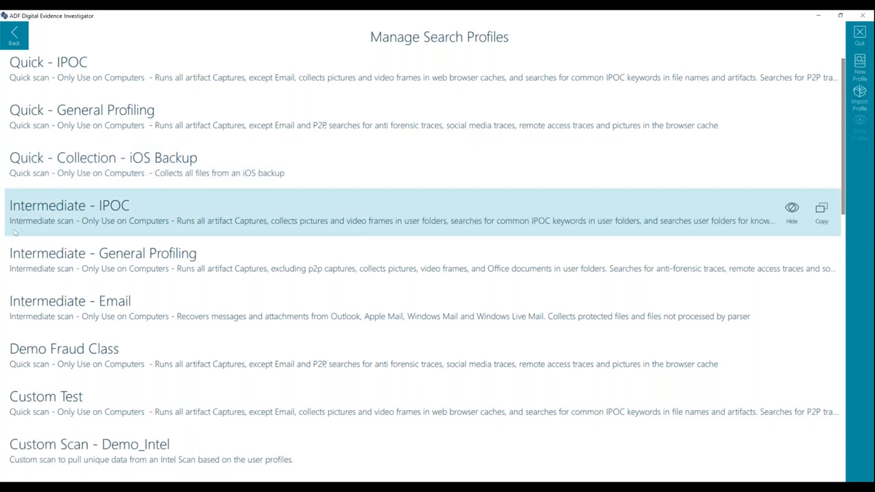
scroll(14, 246, down, 5)
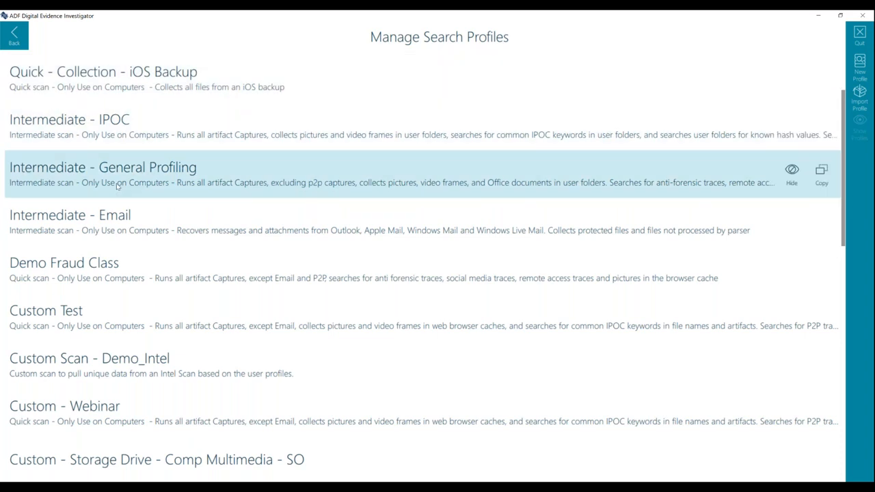
click(46, 228)
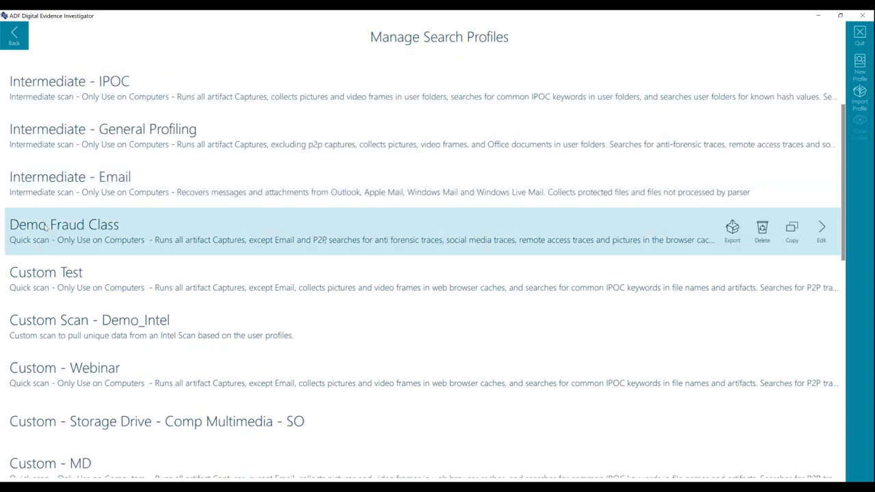
scroll(46, 228, up, 1)
scroll(44, 231, down, 1)
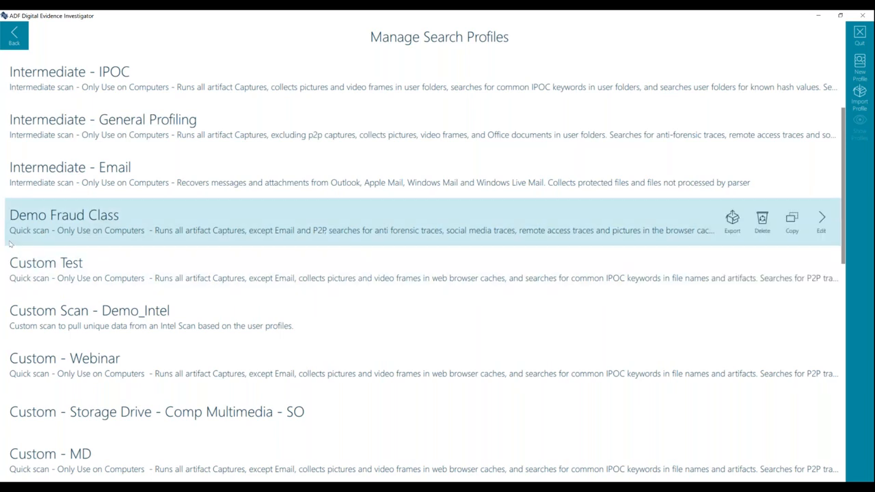
scroll(14, 248, down, 1)
scroll(9, 285, down, 2)
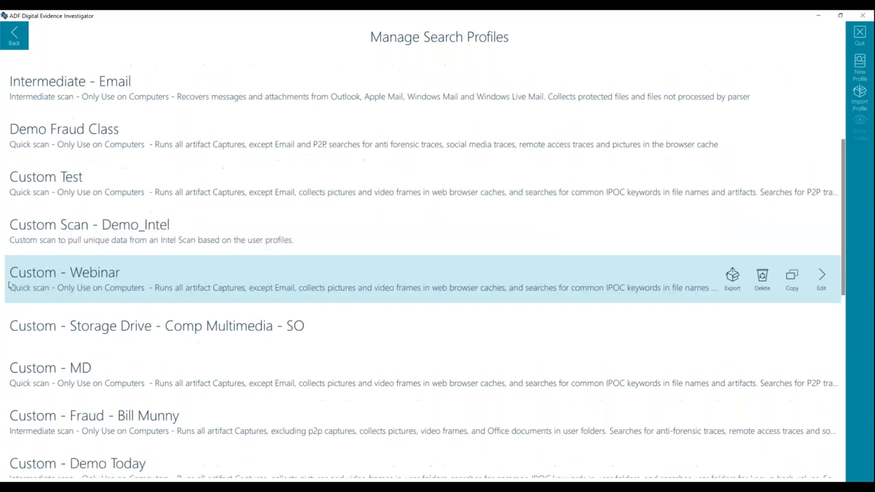
scroll(10, 286, up, 1)
scroll(9, 285, down, 5)
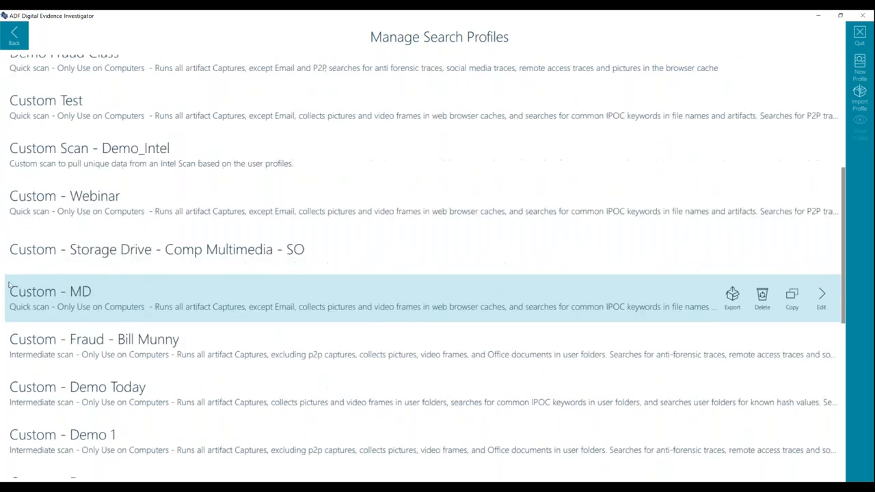
scroll(9, 285, down, 2)
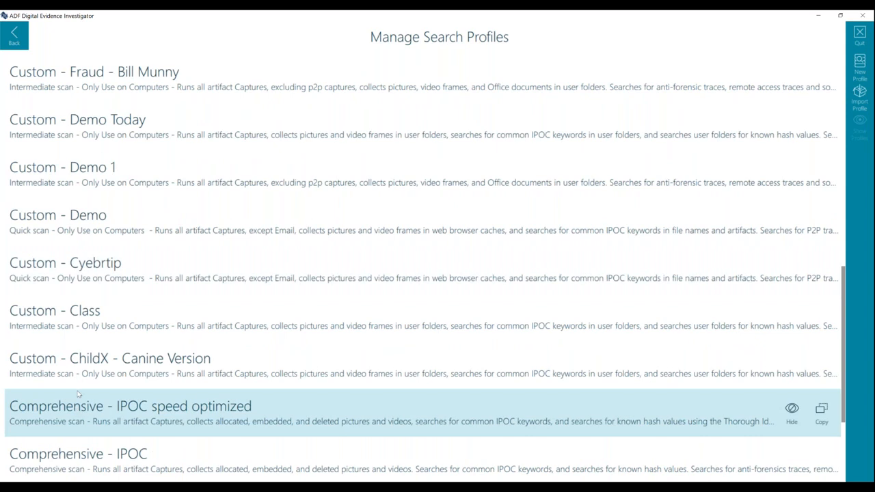
scroll(78, 395, up, 3)
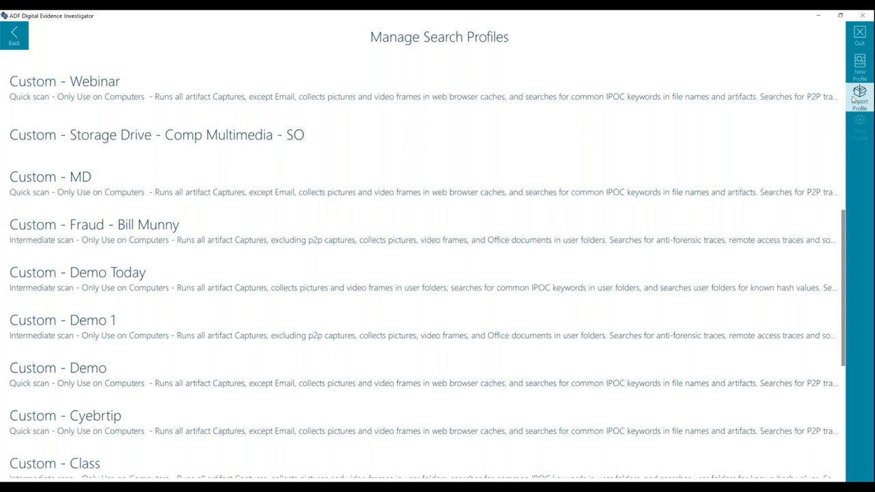
click(469, 85)
scroll(272, 124, up, 4)
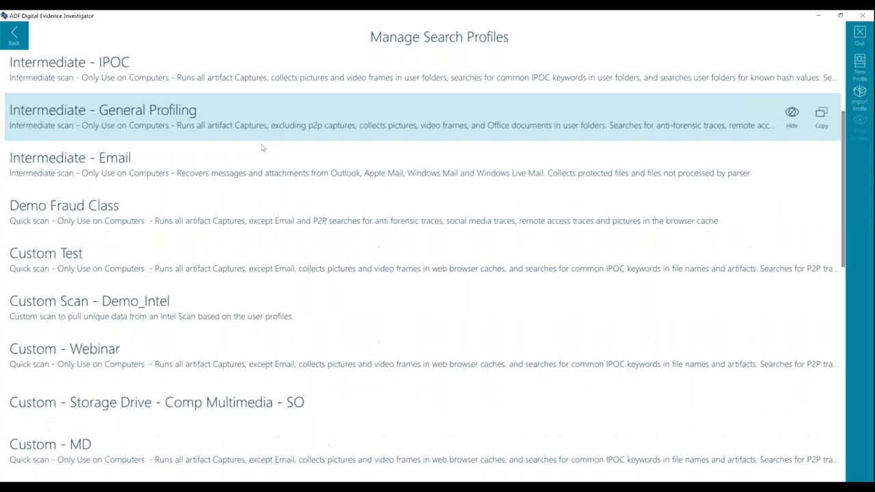
scroll(262, 148, up, 1)
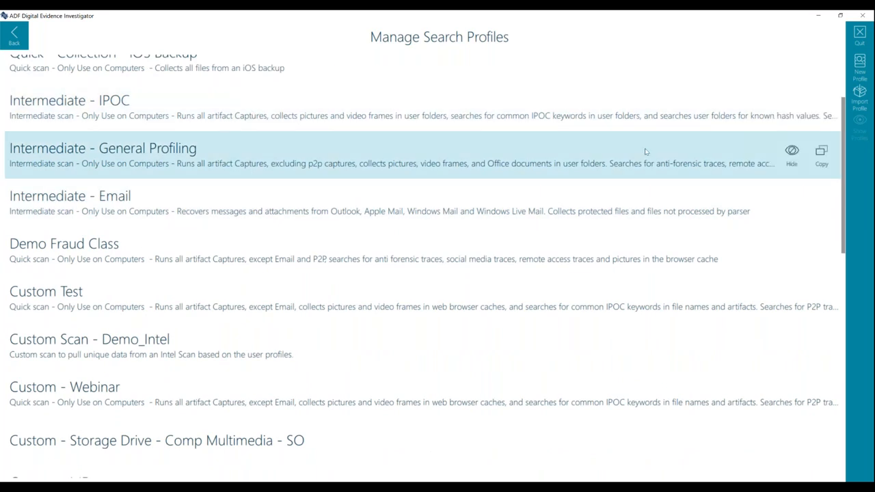
click(820, 152)
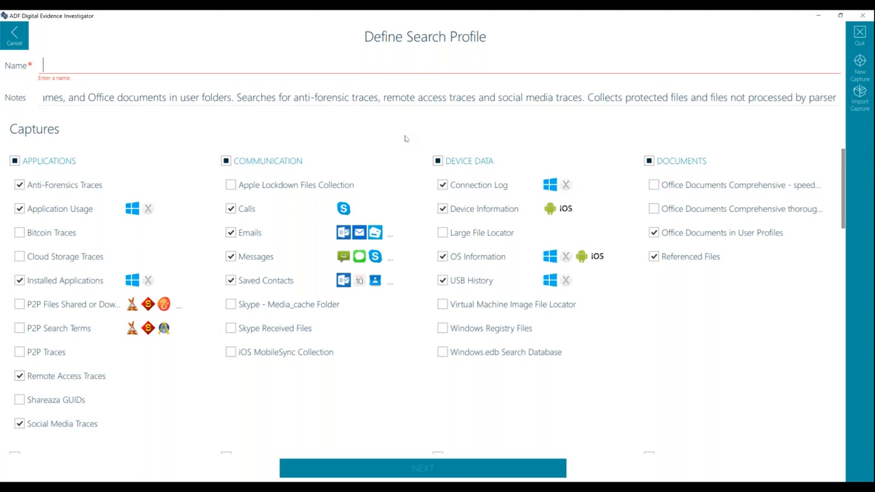
Review the copied profile's ticked captures, such as Remote Access Traces, Calls and Emails
scroll(408, 205, down, 5)
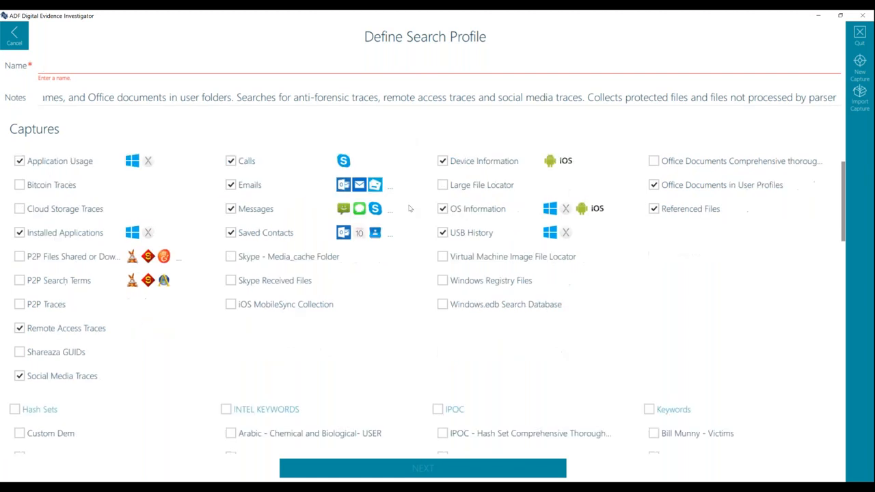
scroll(408, 205, down, 15)
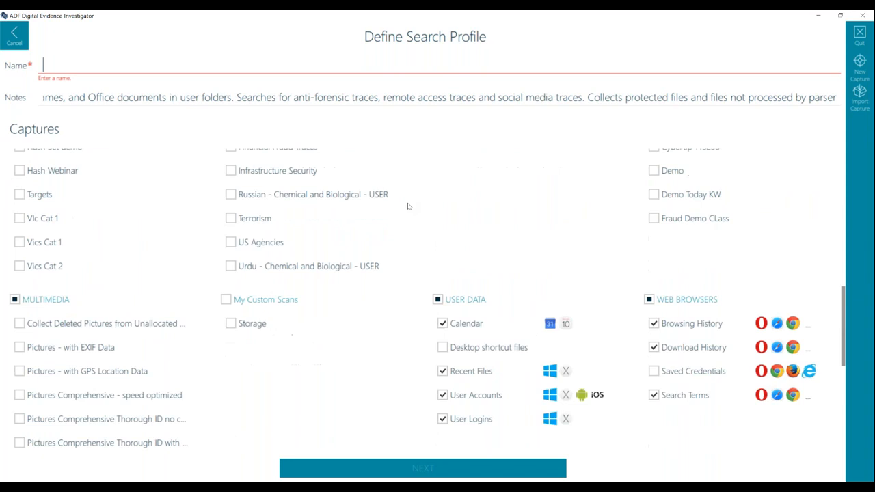
scroll(409, 214, up, 12)
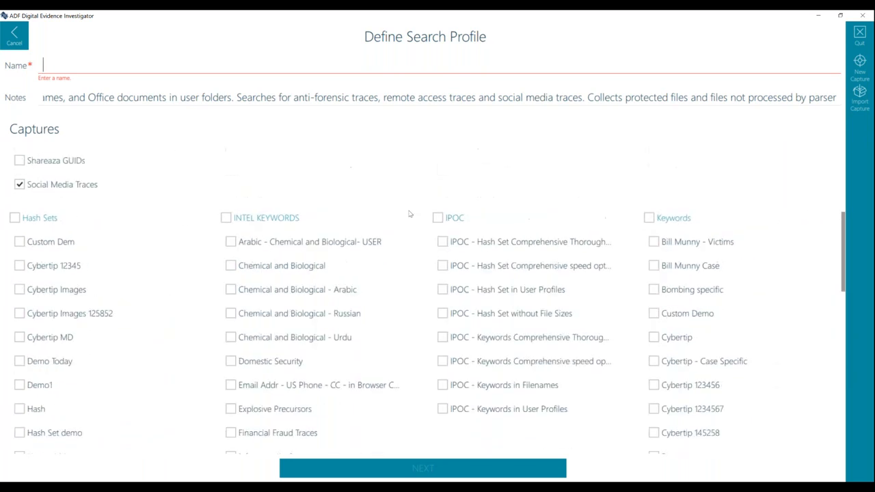
scroll(409, 214, up, 5)
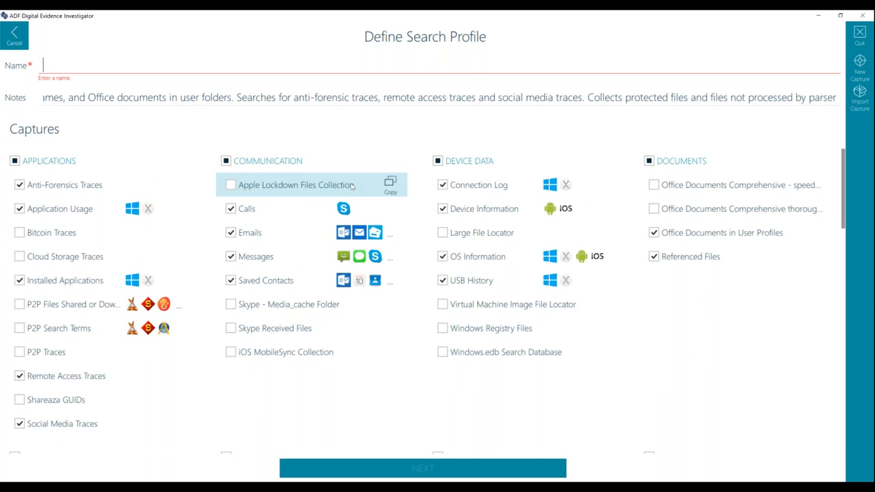
scroll(352, 186, down, 3)
scroll(273, 186, up, 3)
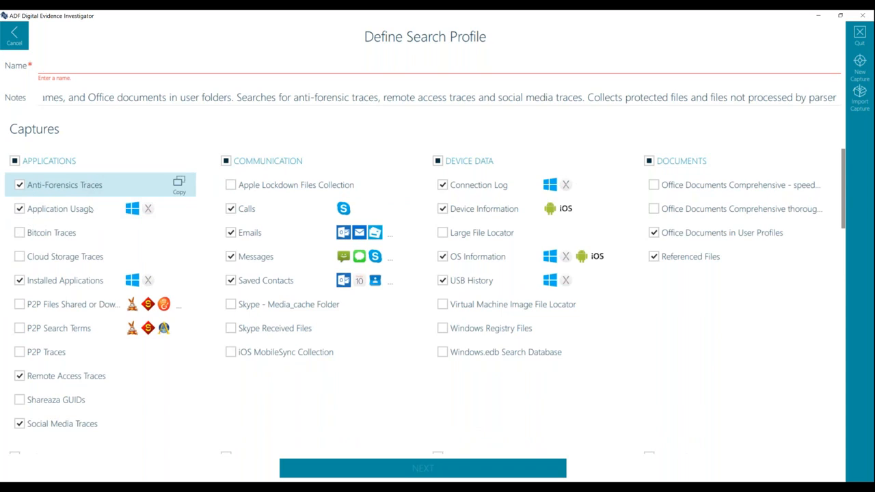
scroll(84, 247, down, 1)
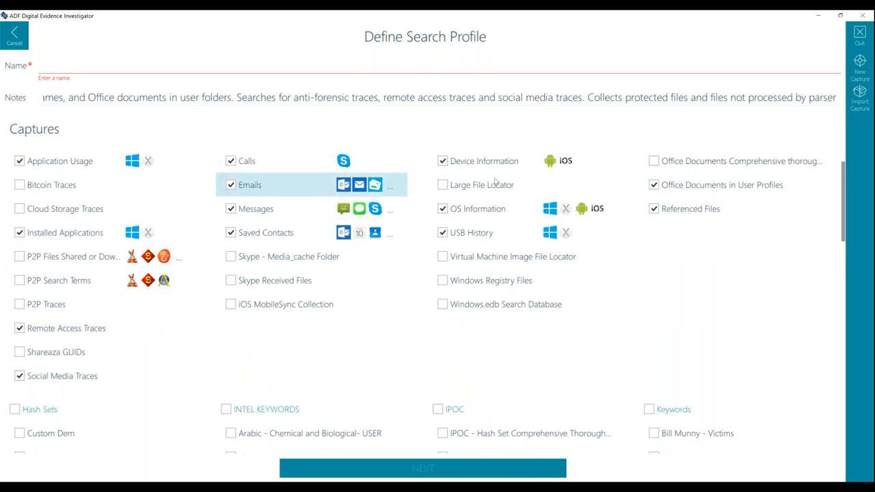
scroll(670, 219, down, 3)
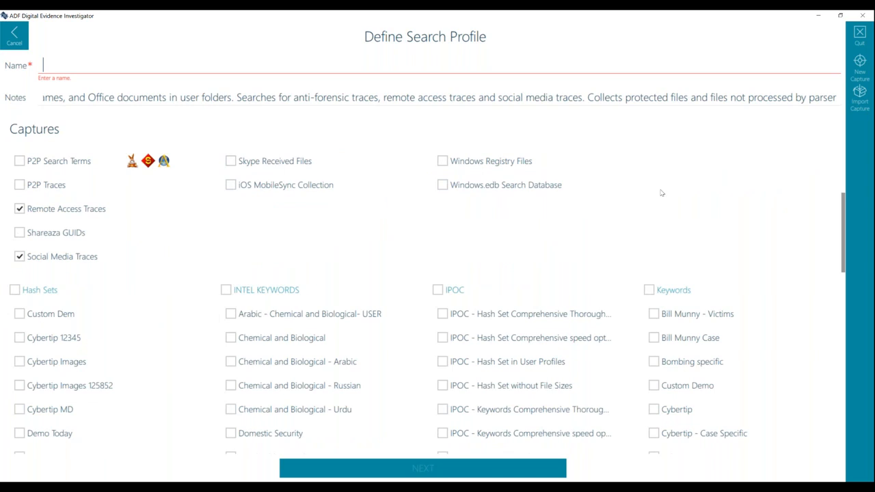
scroll(646, 194, down, 3)
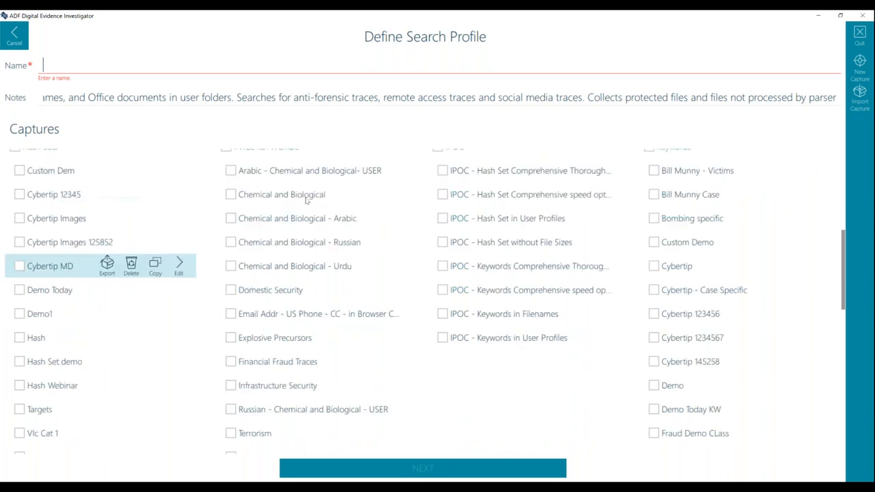
scroll(306, 208, up, 3)
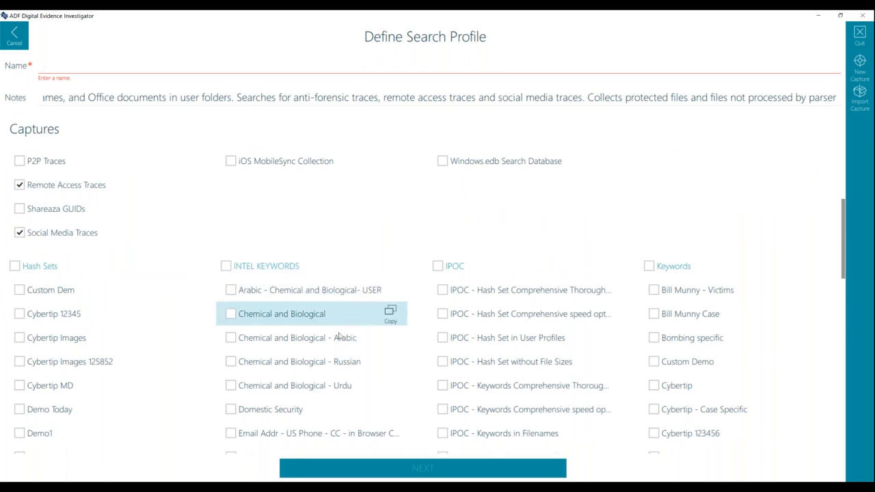
scroll(322, 366, down, 3)
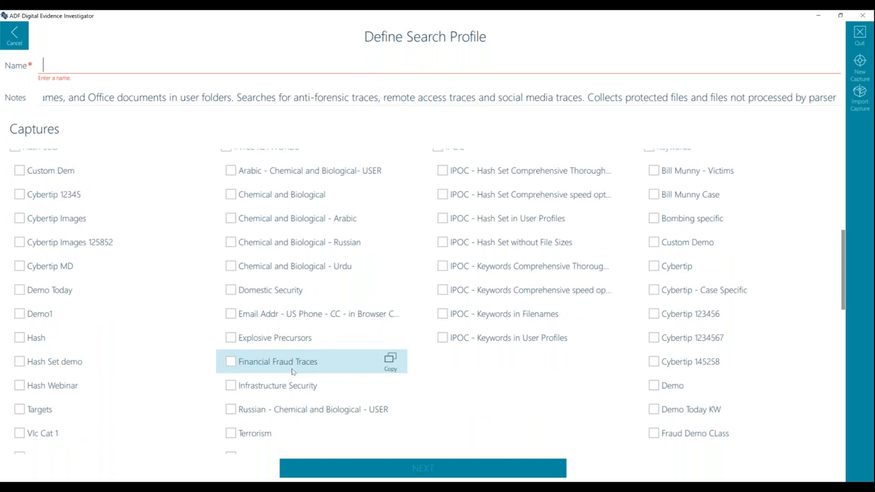
scroll(293, 372, down, 2)
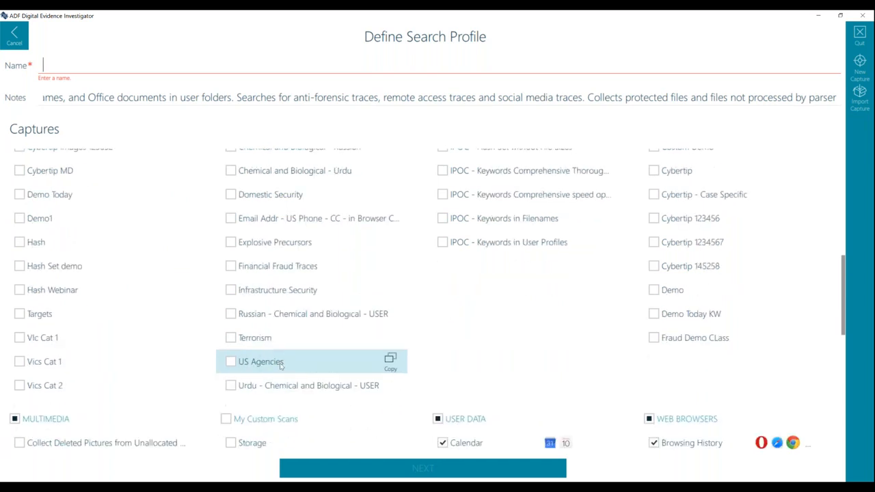
scroll(281, 367, up, 4)
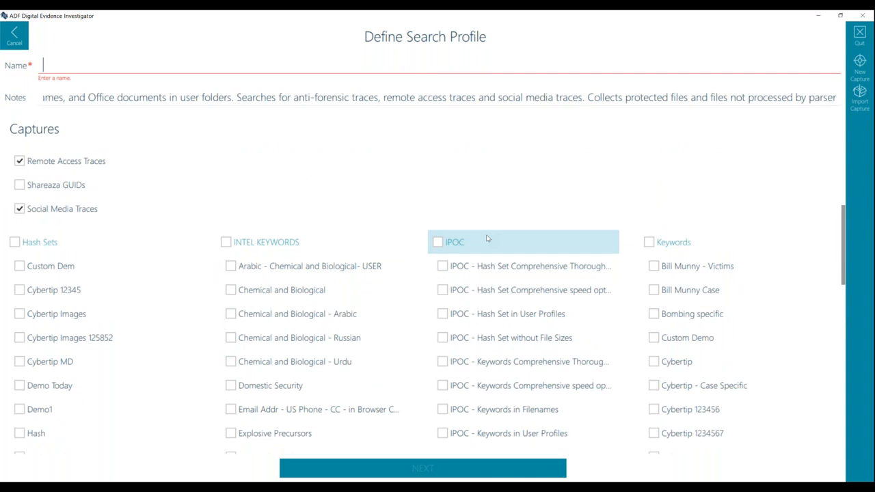
scroll(489, 239, down, 1)
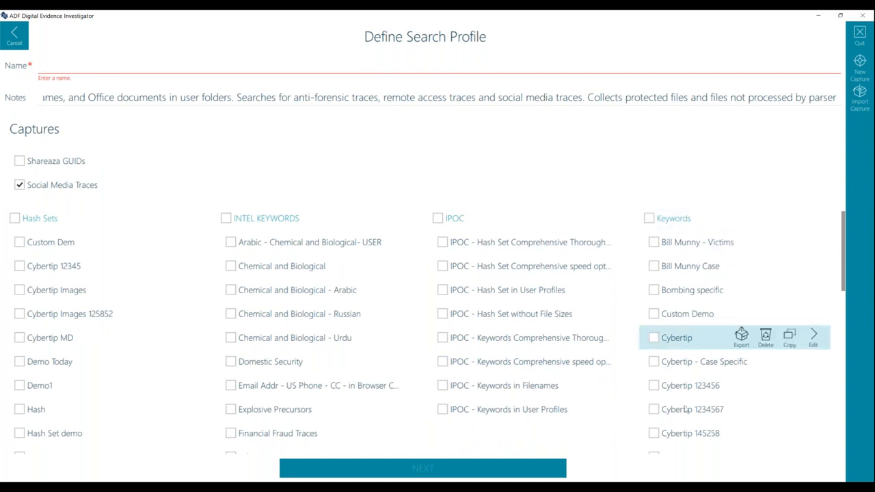
scroll(686, 409, down, 12)
scroll(251, 285, up, 1)
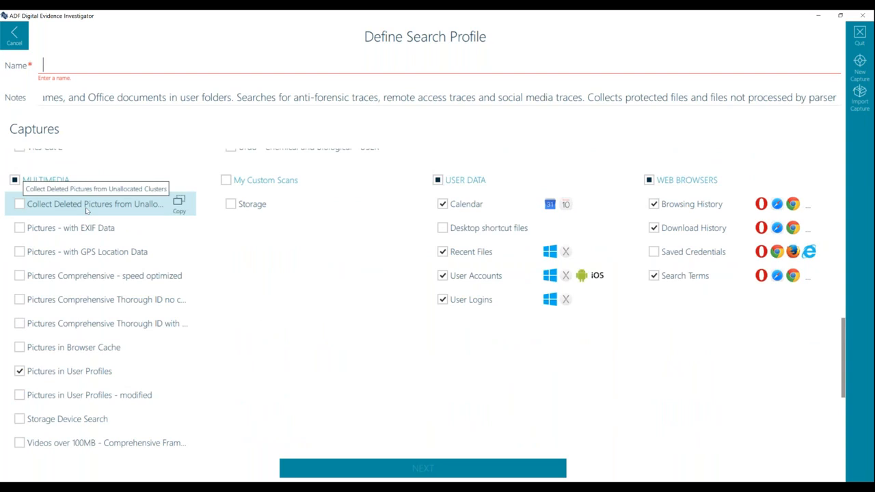
scroll(87, 211, down, 1)
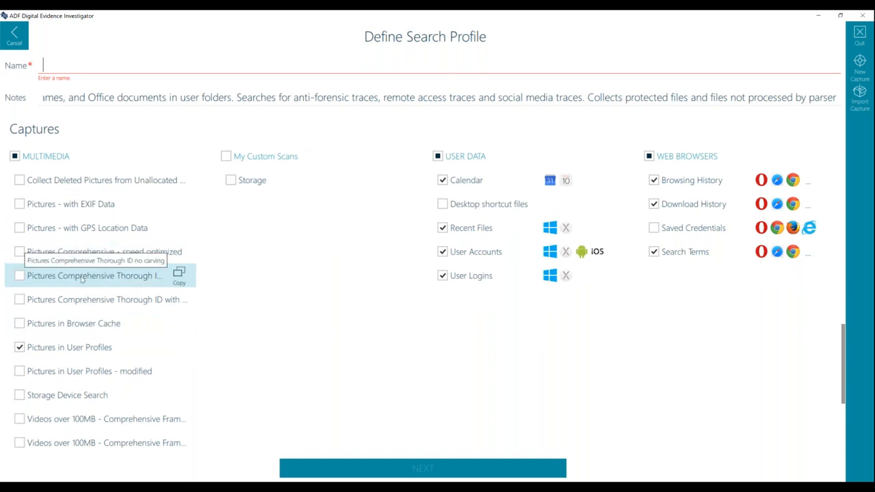
scroll(59, 323, down, 1)
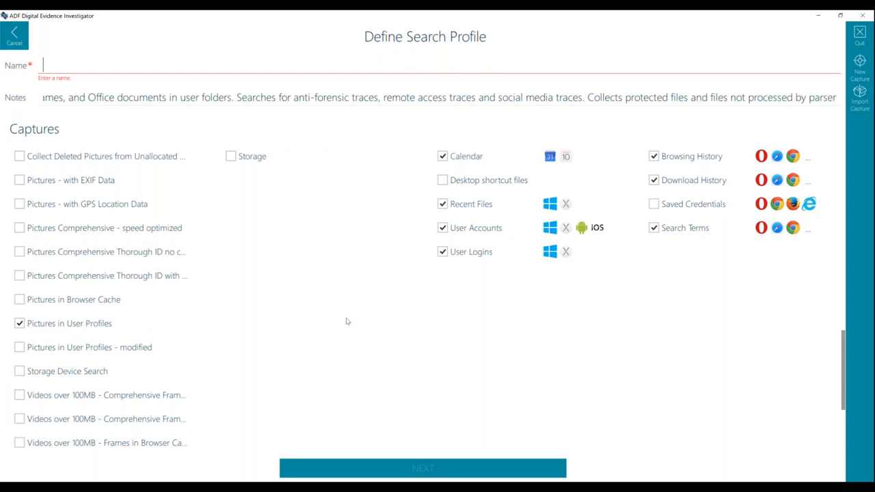
scroll(347, 321, up, 3)
scroll(347, 322, up, 6)
scroll(348, 328, down, 3)
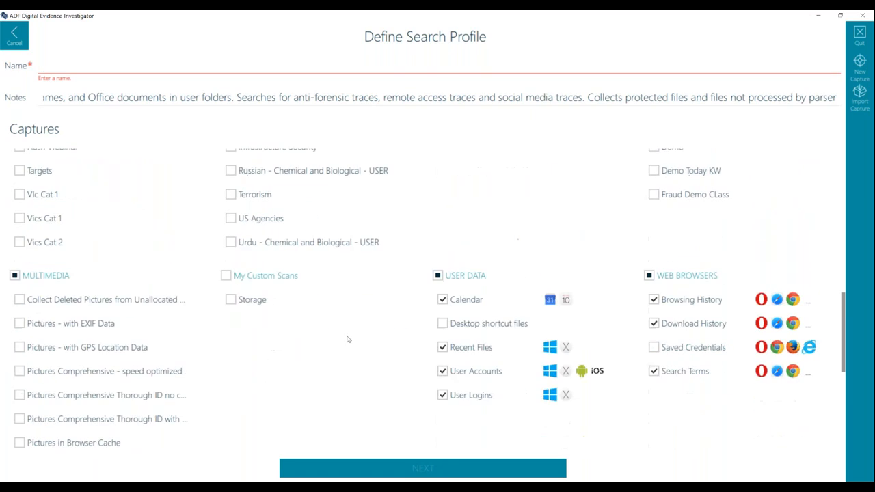
scroll(372, 319, down, 1)
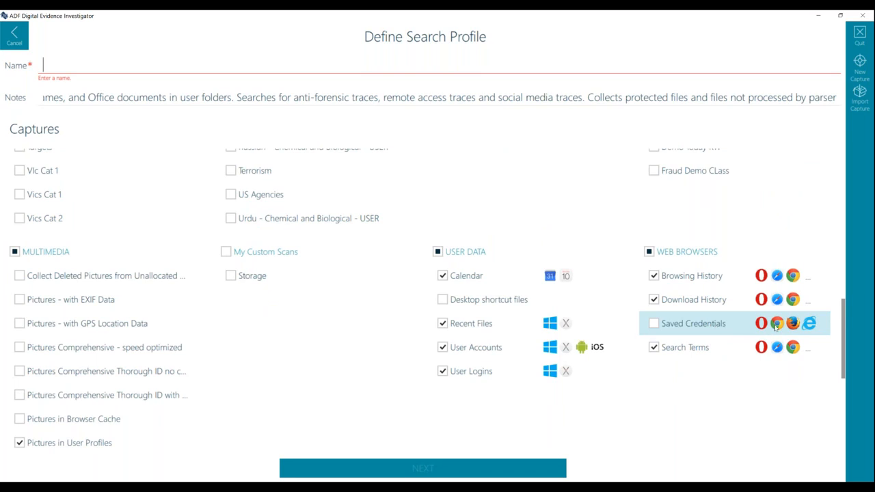
mouse_move(777, 326)
scroll(699, 324, down, 1)
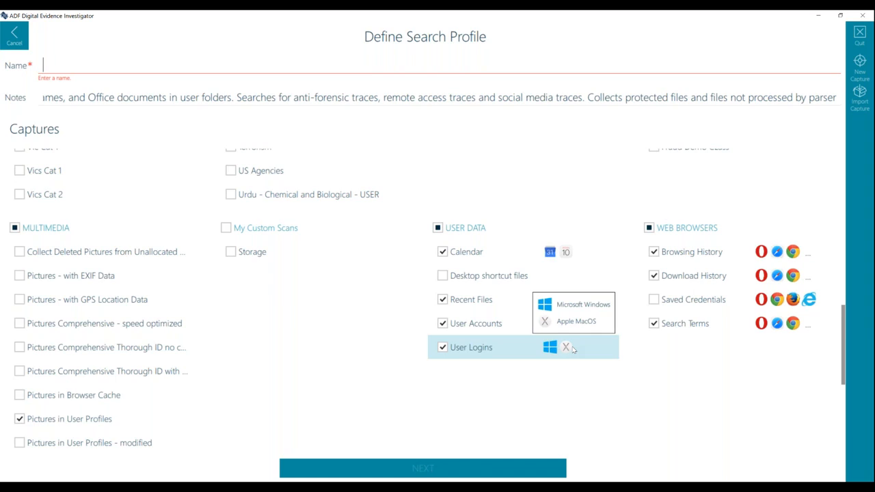
scroll(253, 256, up, 3)
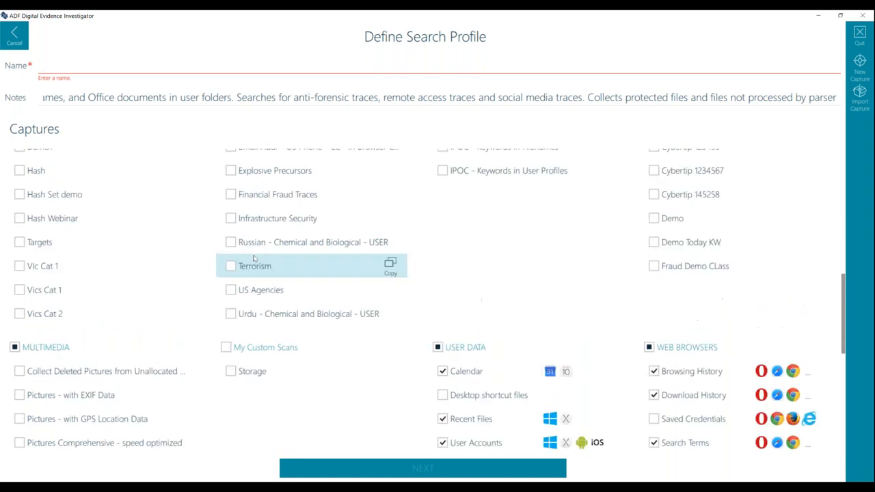
scroll(254, 257, up, 12)
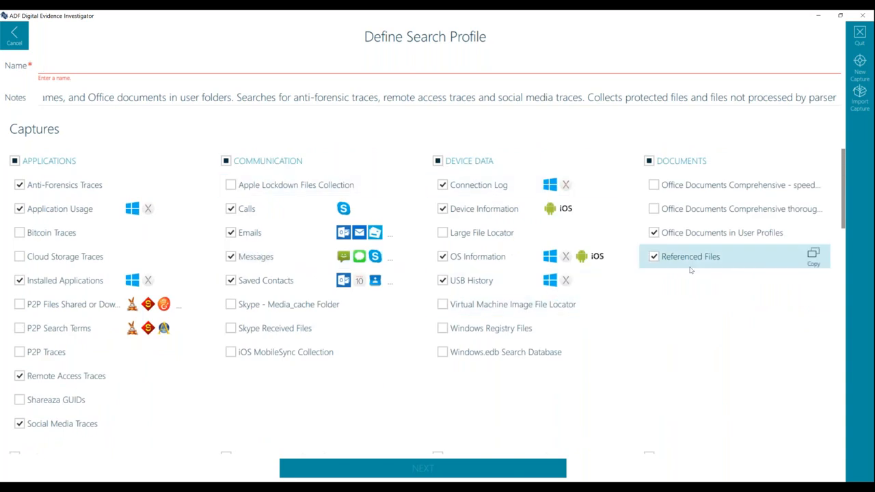
scroll(691, 270, down, 10)
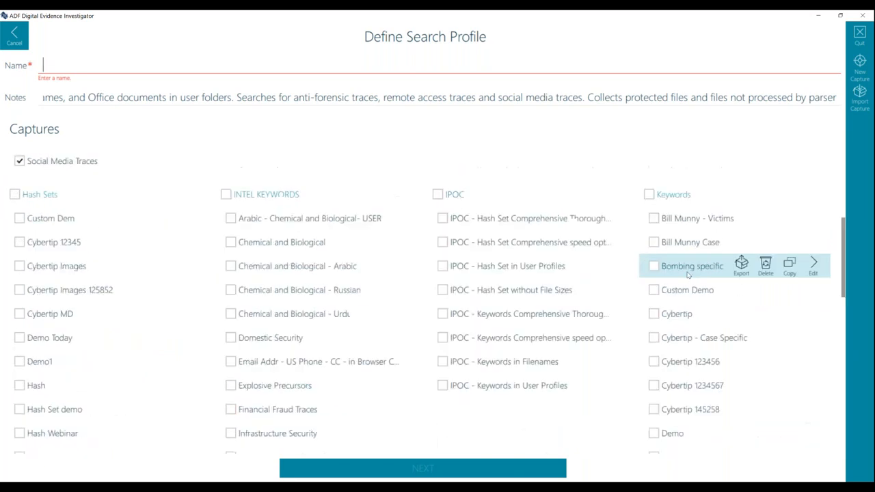
scroll(688, 274, up, 10)
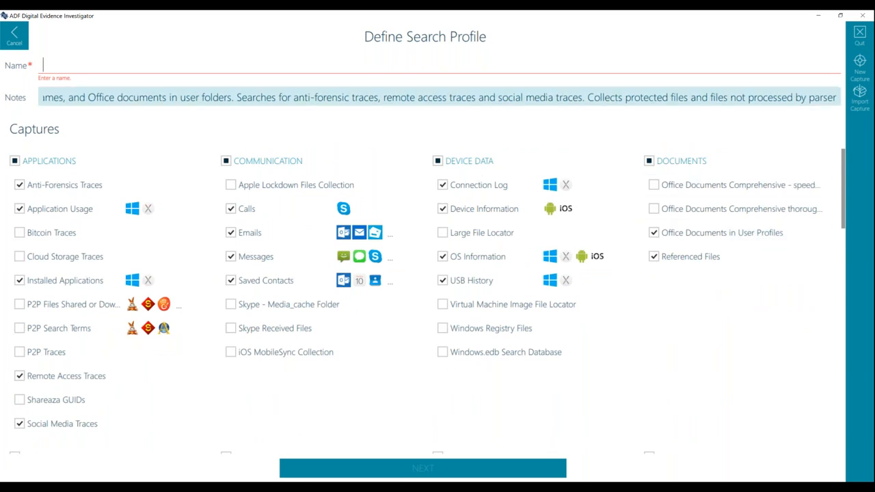
Start a new Collect files capture and look over its Define Files to Collect page
click(854, 77)
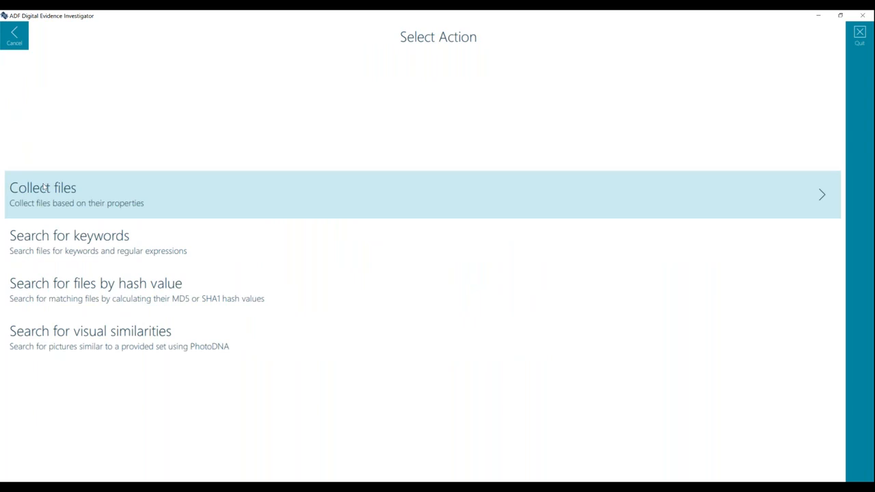
click(45, 204)
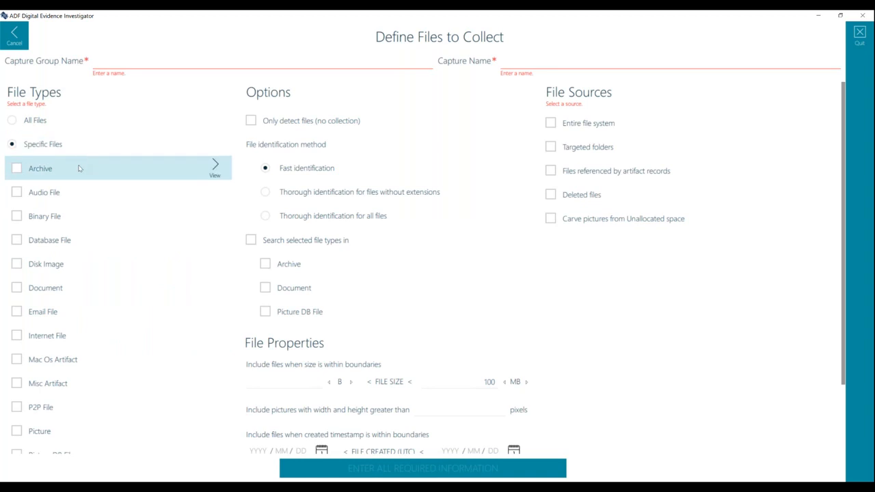
scroll(78, 167, down, 2)
scroll(76, 175, down, 1)
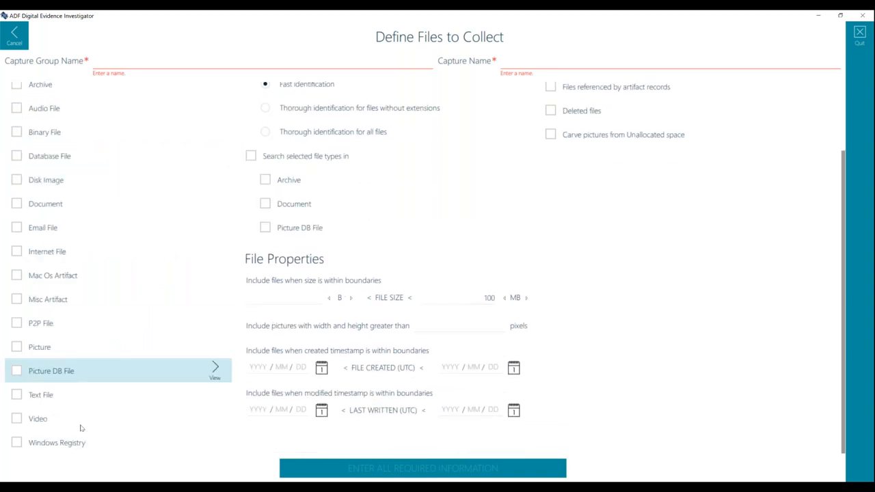
scroll(85, 417, up, 2)
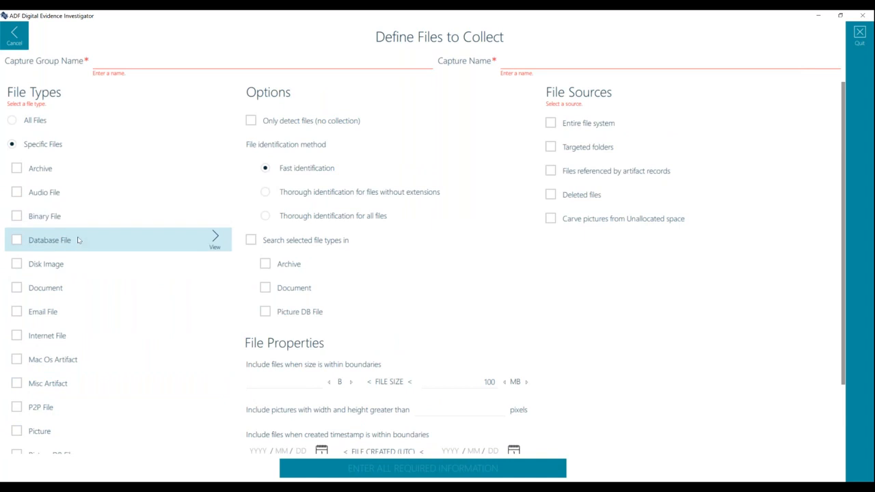
Collect QuickBooks and QuickBooks Backup database files, using thorough identification for all files
click(215, 237)
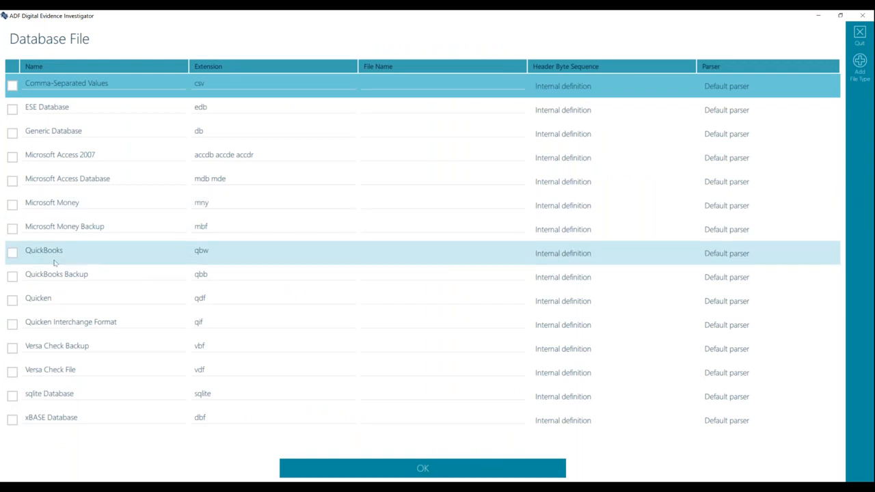
click(13, 253)
click(12, 277)
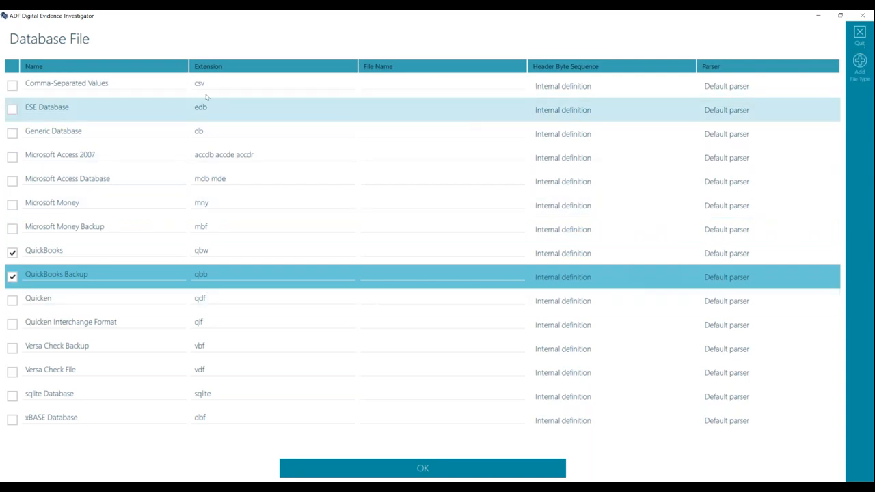
click(460, 472)
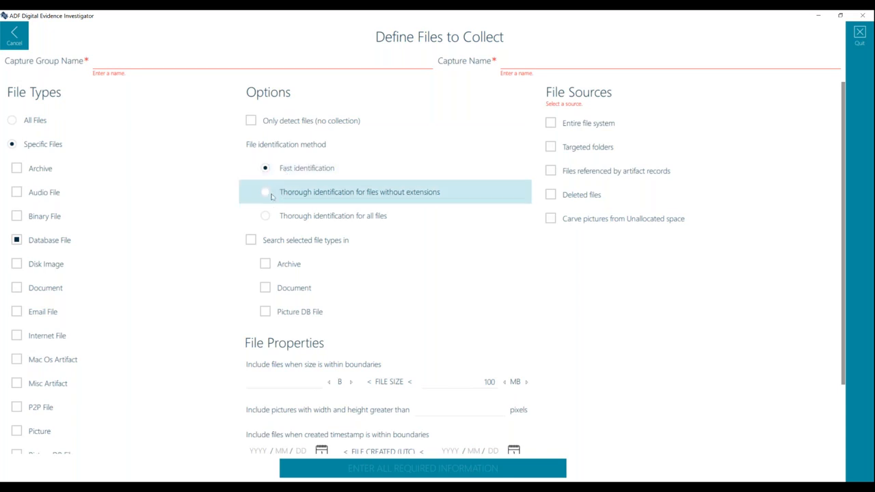
click(280, 216)
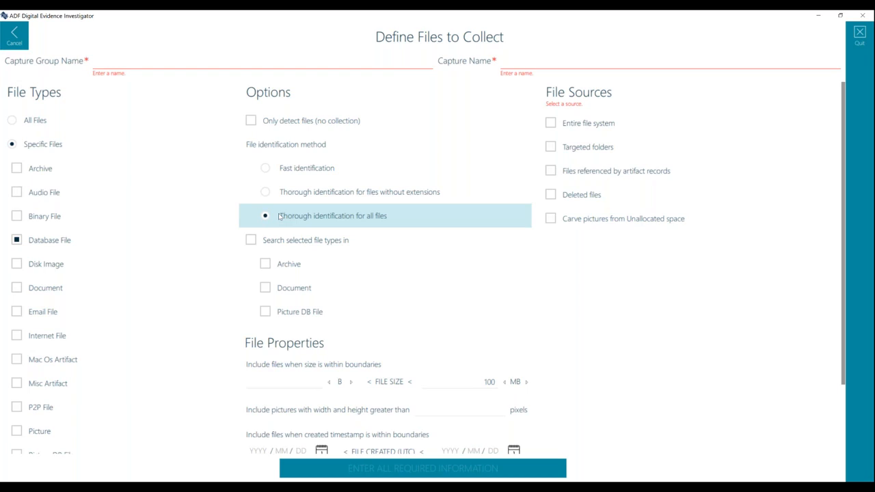
Switch to thorough identification only for files without extensions
click(291, 195)
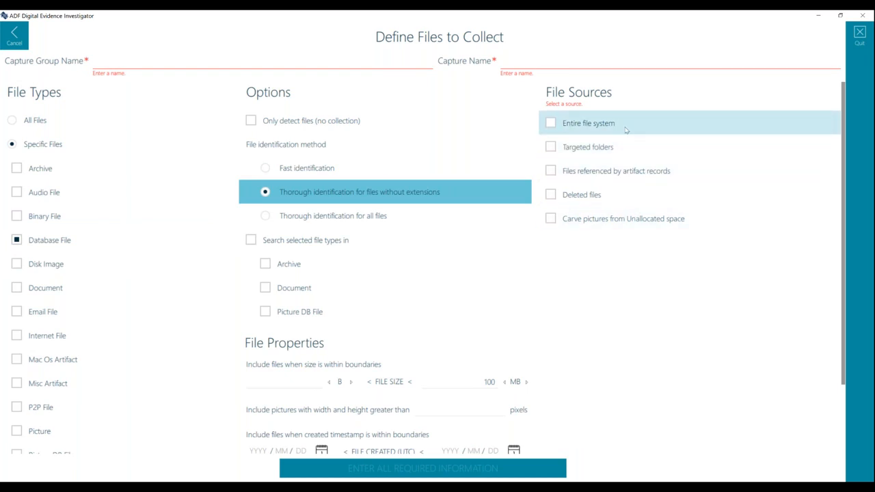
Target the /users/.* folder, add deleted files as a source, and collect all file types
click(823, 146)
scroll(345, 357, down, 5)
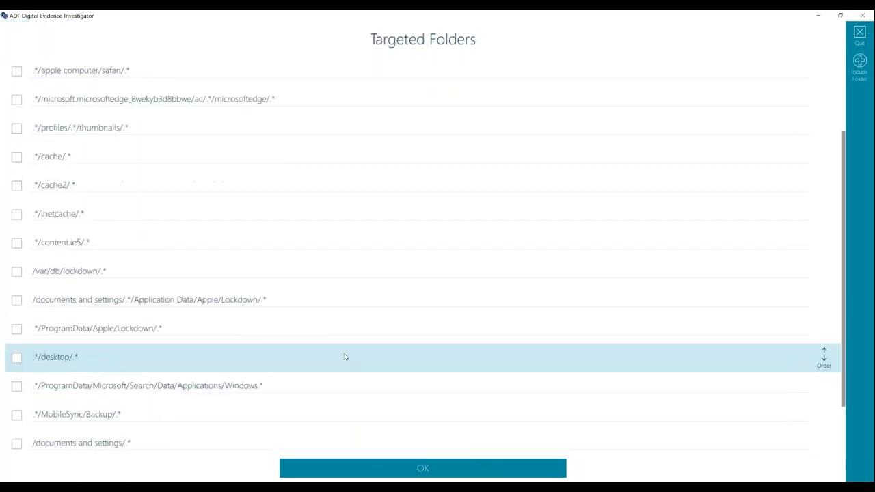
click(21, 409)
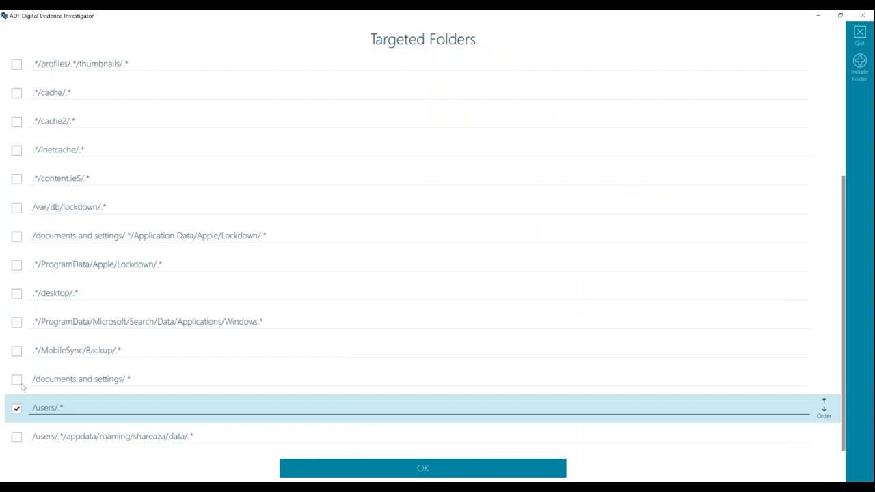
click(16, 380)
click(482, 473)
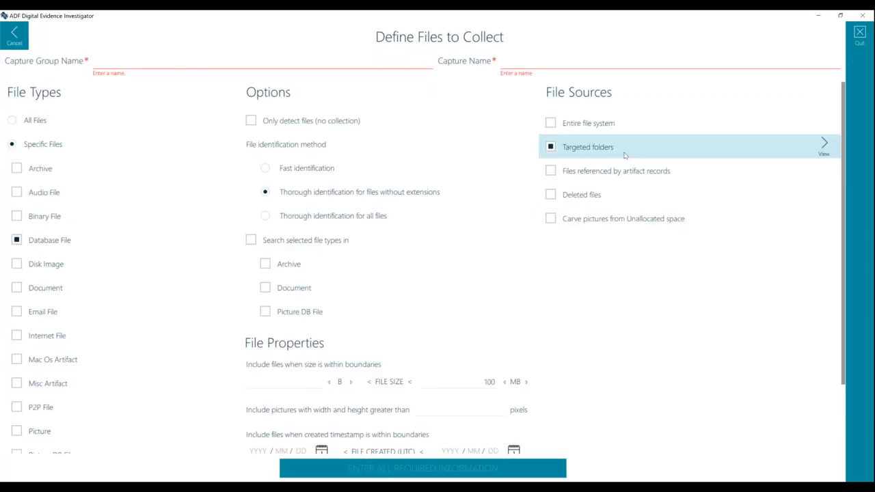
click(577, 196)
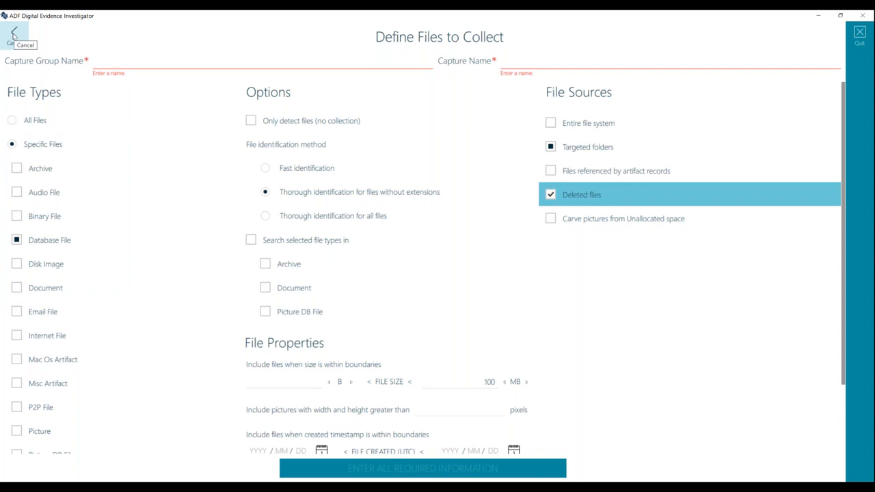
click(34, 128)
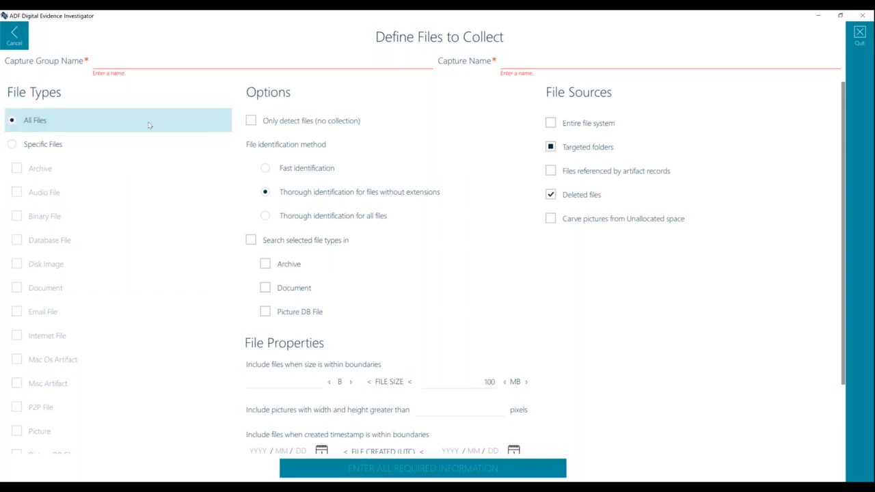
Use fast identification, exclude deleted files, and clear all targeted folder selections
click(297, 169)
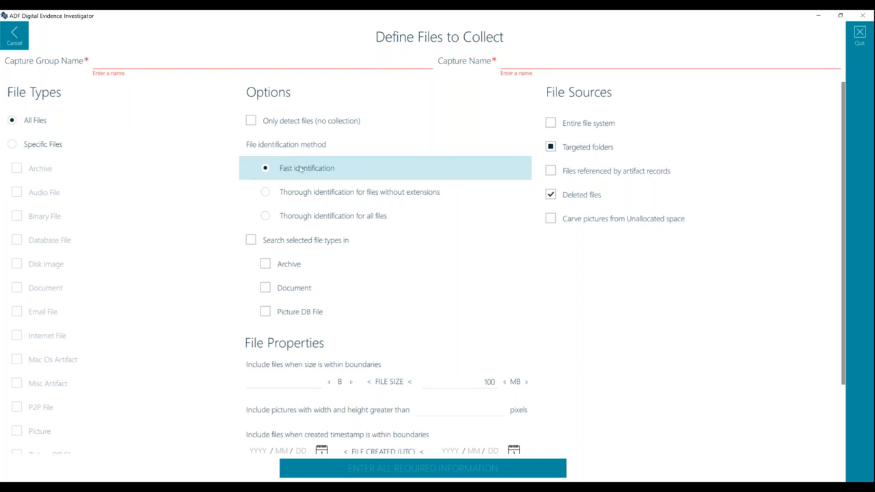
click(552, 198)
click(559, 154)
click(561, 152)
Target only the .*/MobileSync/Backup/.* folder, then abandon the file-collection capture
click(825, 145)
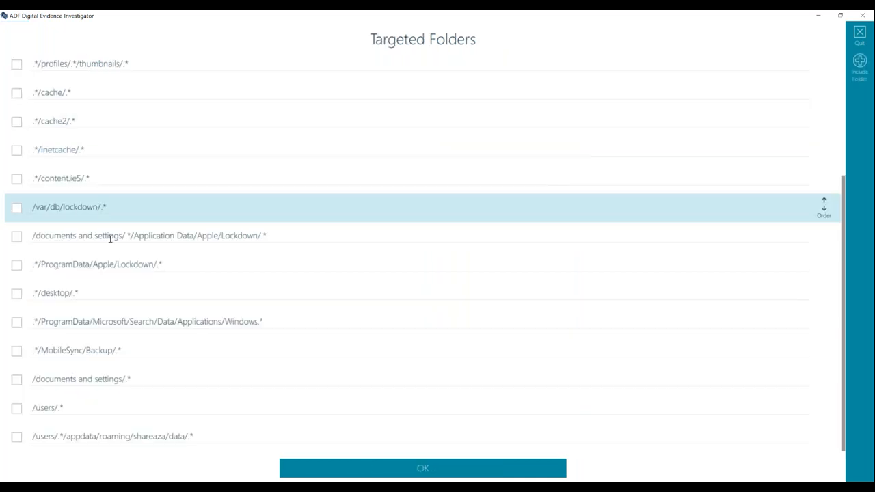
scroll(113, 236, up, 5)
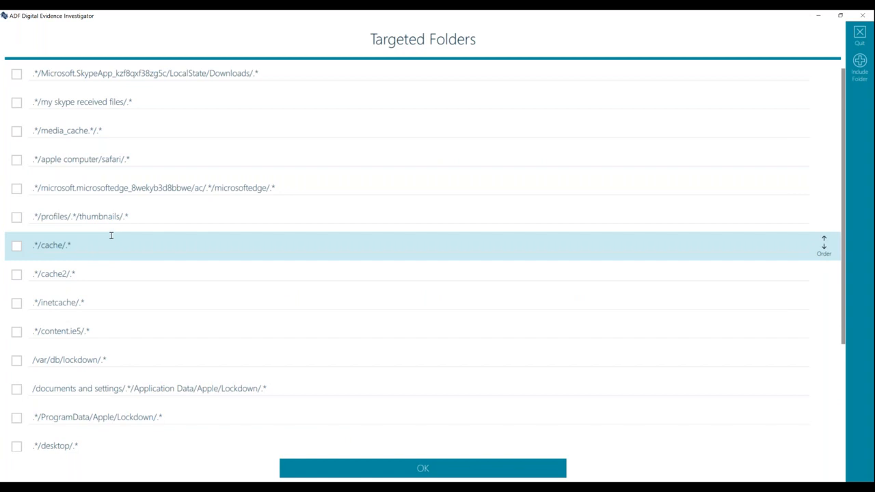
scroll(109, 180, up, 1)
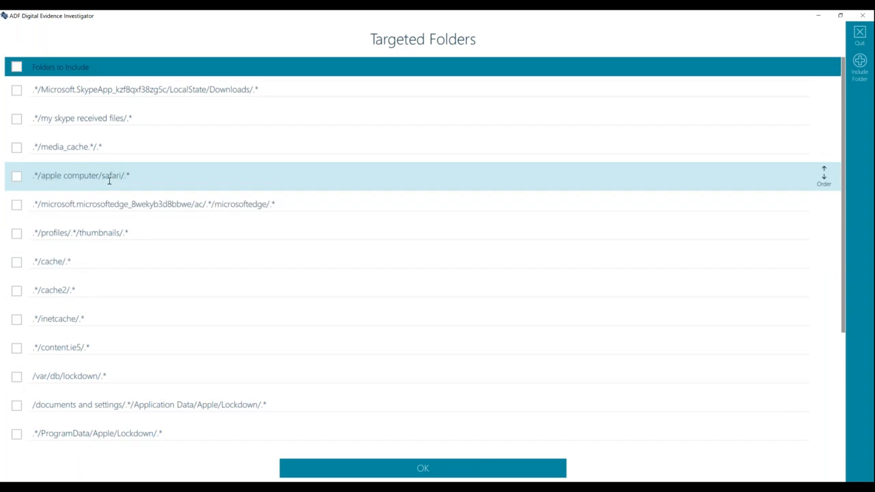
scroll(109, 180, down, 3)
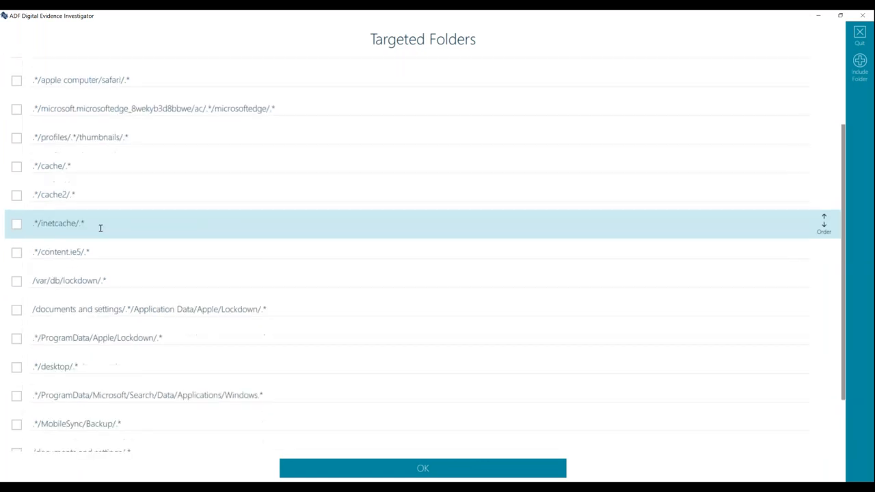
scroll(99, 228, down, 2)
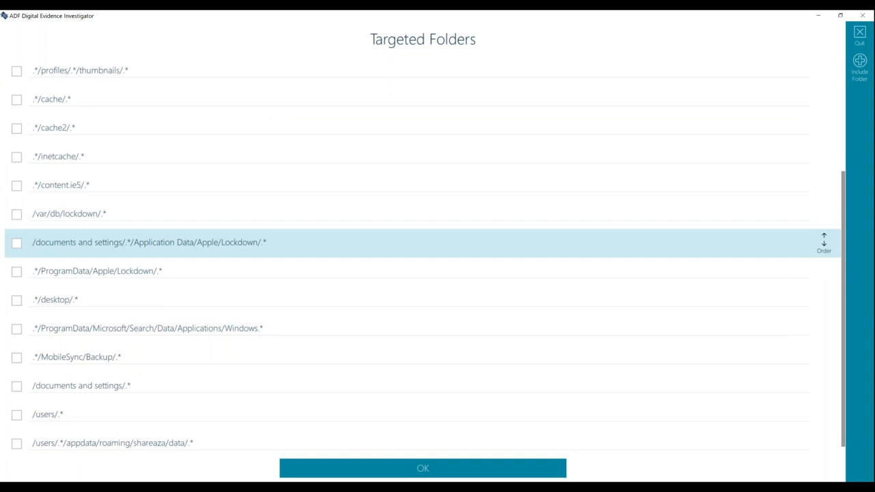
scroll(141, 358, down, 1)
click(17, 352)
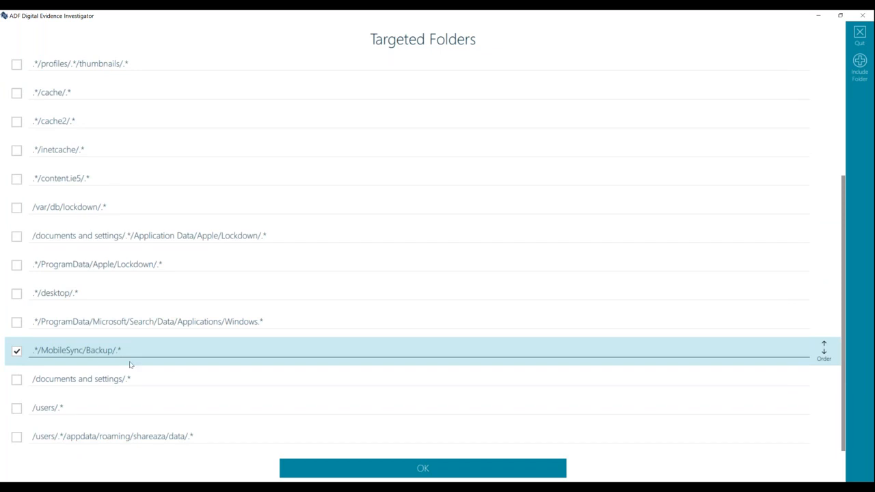
click(466, 467)
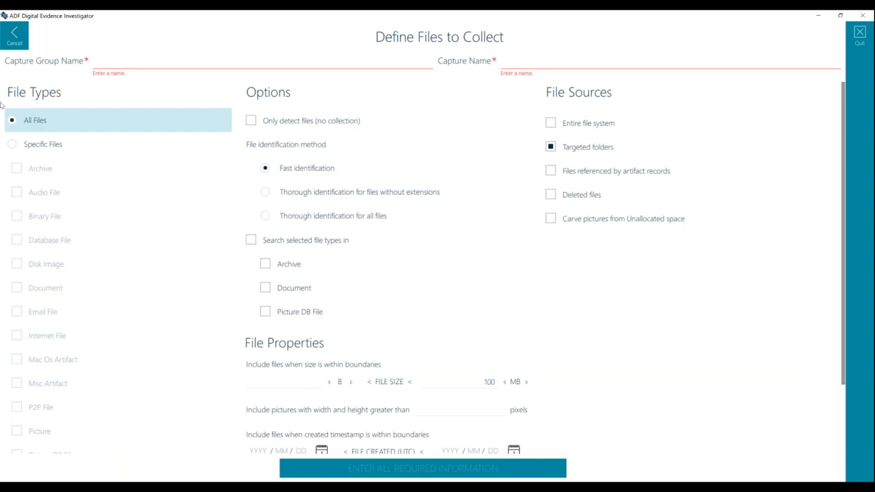
click(22, 37)
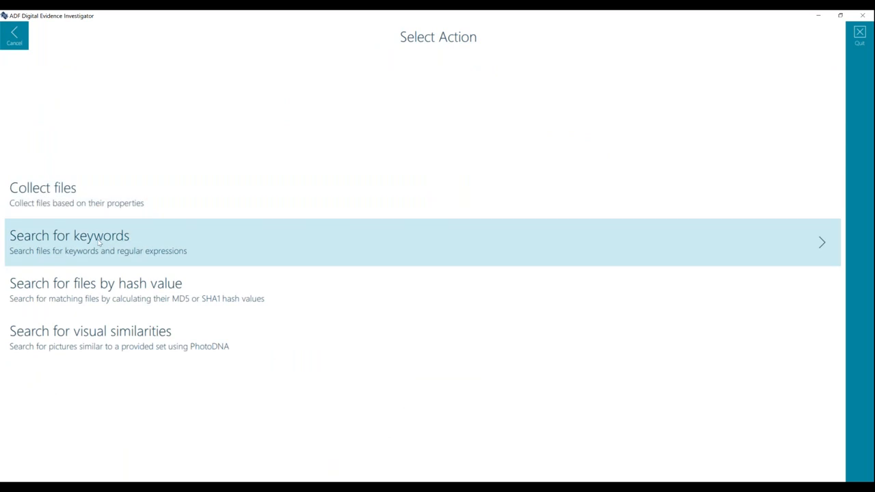
Start a keyword capture with Delmar as the first search expression and narrow that column
click(99, 242)
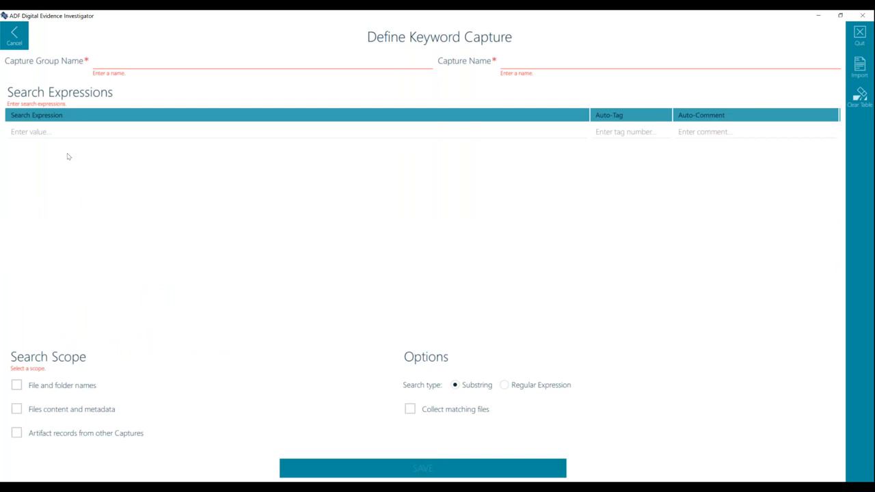
click(46, 136)
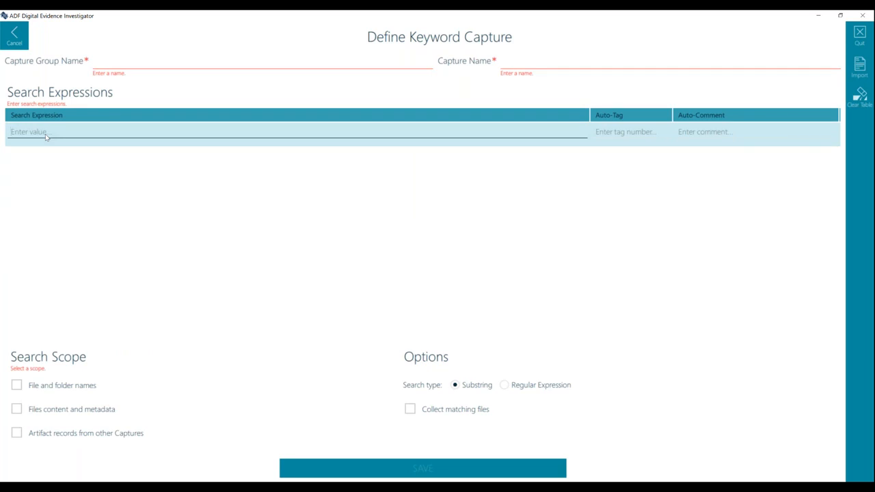
text(Delmar)
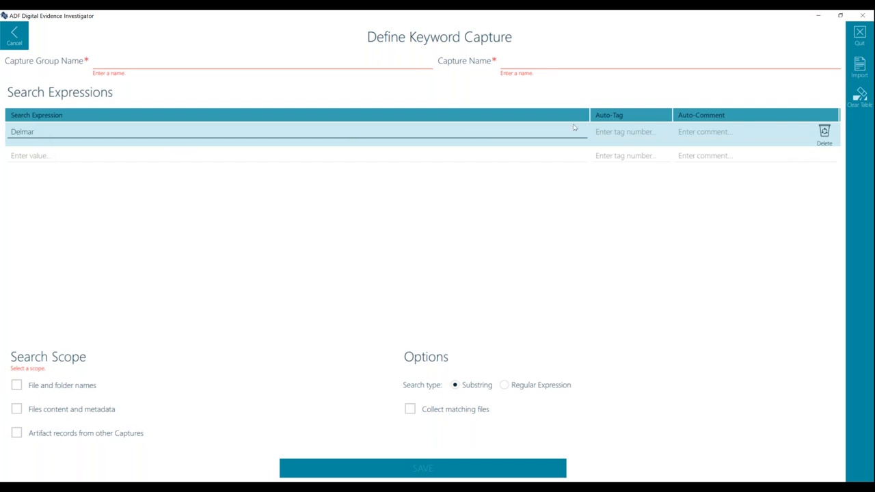
drag(589, 113, 131, 136)
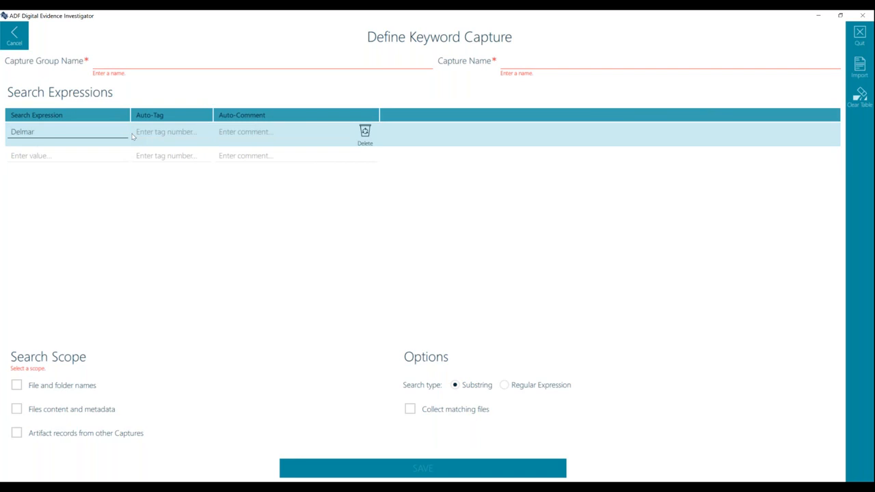
Import CC - Visa, CC - MasterCard, CC - All and US - SSN regex keywords from Fraud - Visa -MC.csv
click(853, 70)
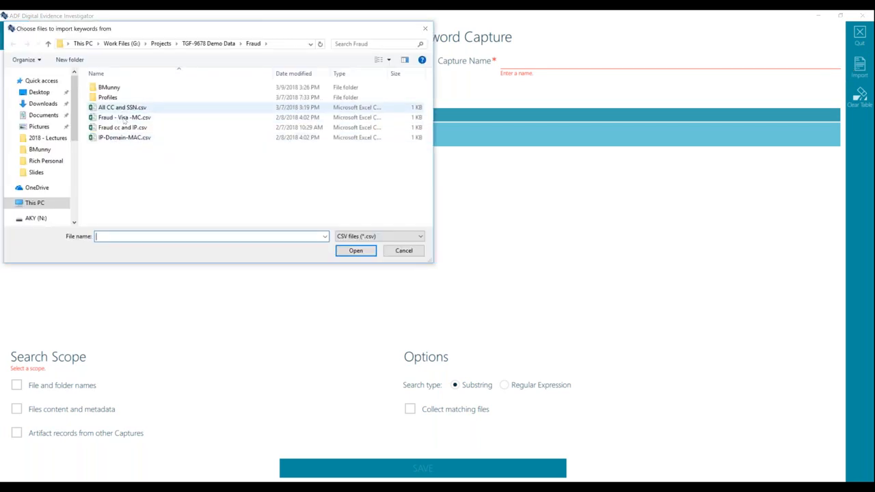
click(124, 119)
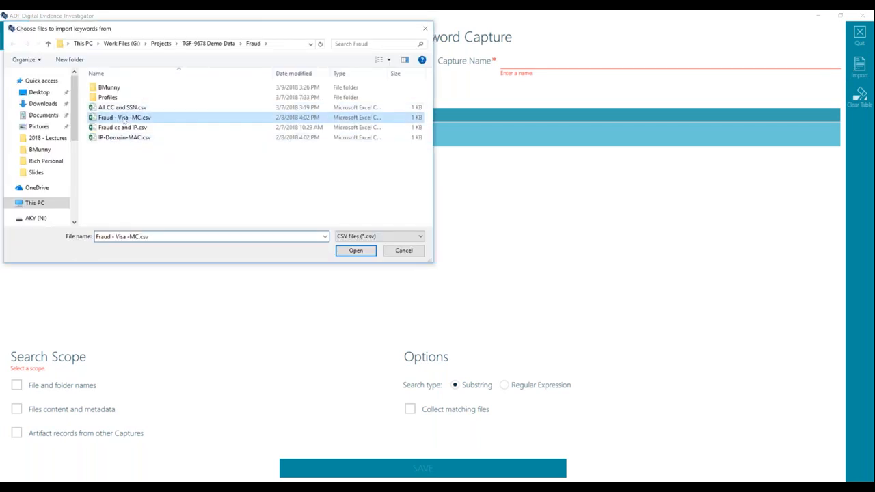
click(356, 251)
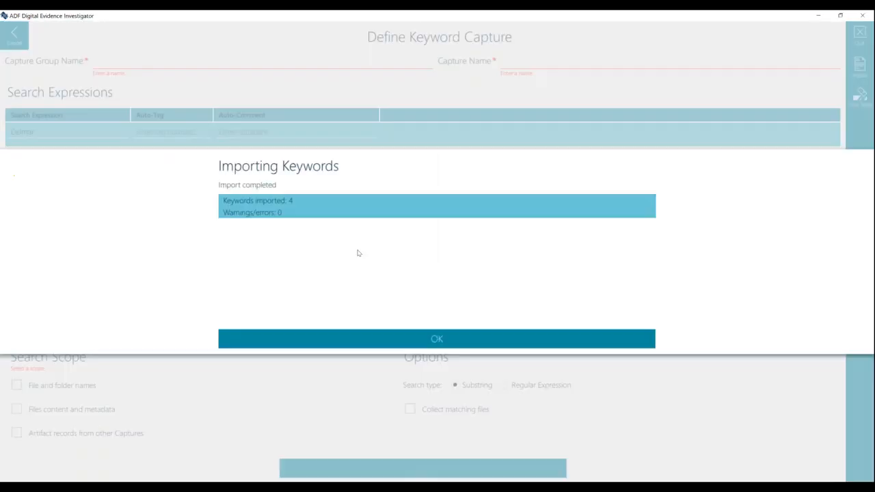
click(429, 340)
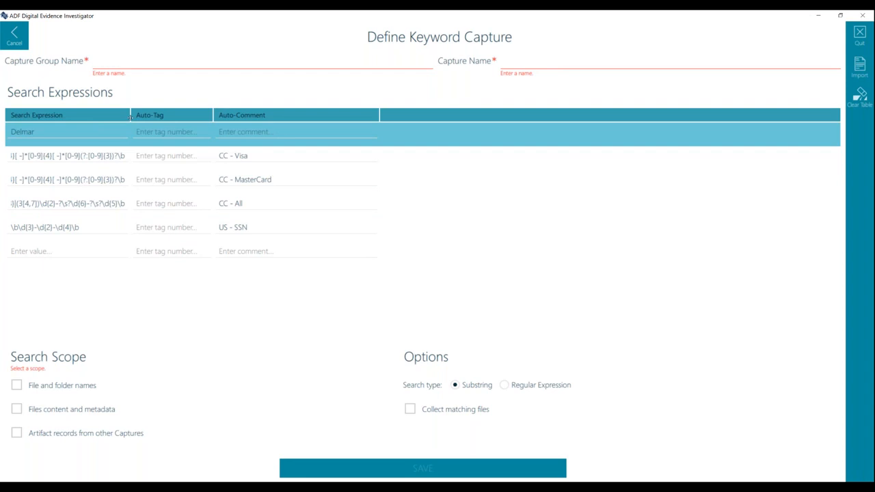
Autofit the Search Expression column and delete the Delmar expression
double_click(131, 116)
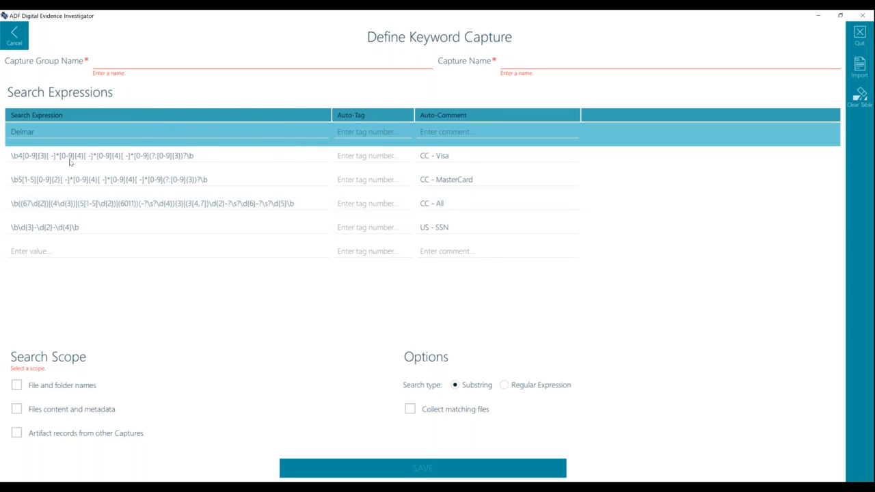
click(55, 135)
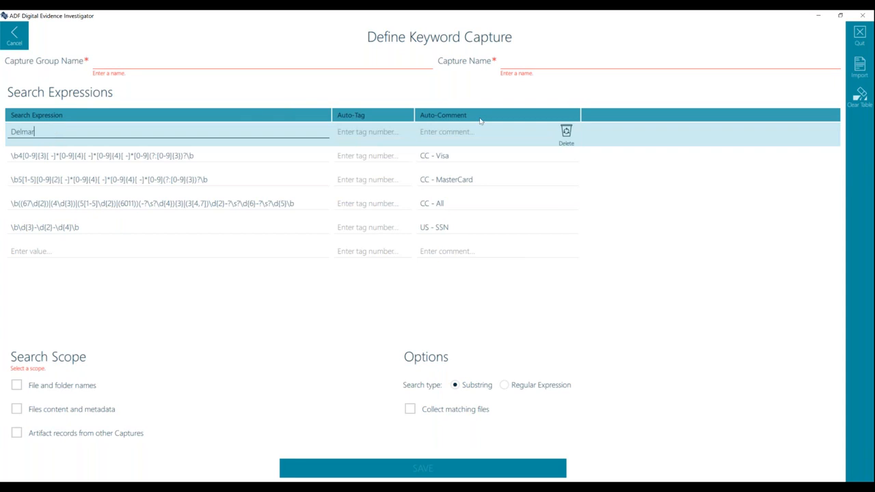
click(566, 131)
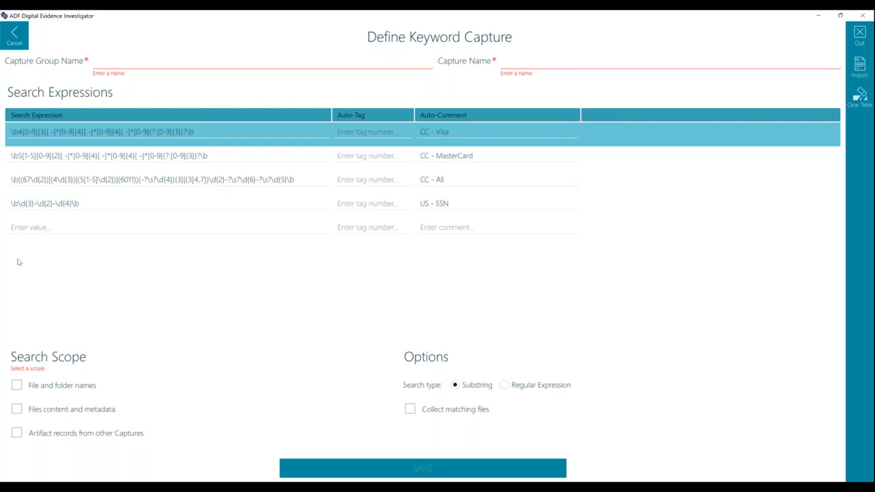
click(361, 133)
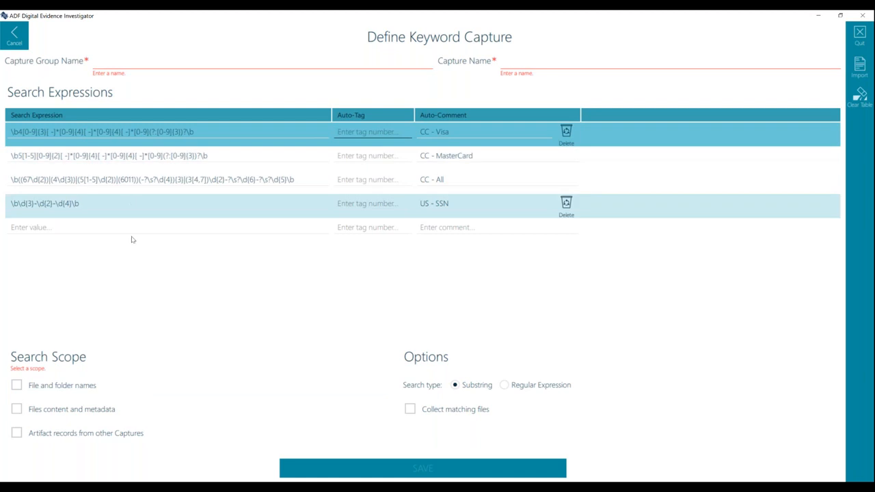
Add file and folder names and artifact records from other captures to the search scope; view file-content settings
click(61, 392)
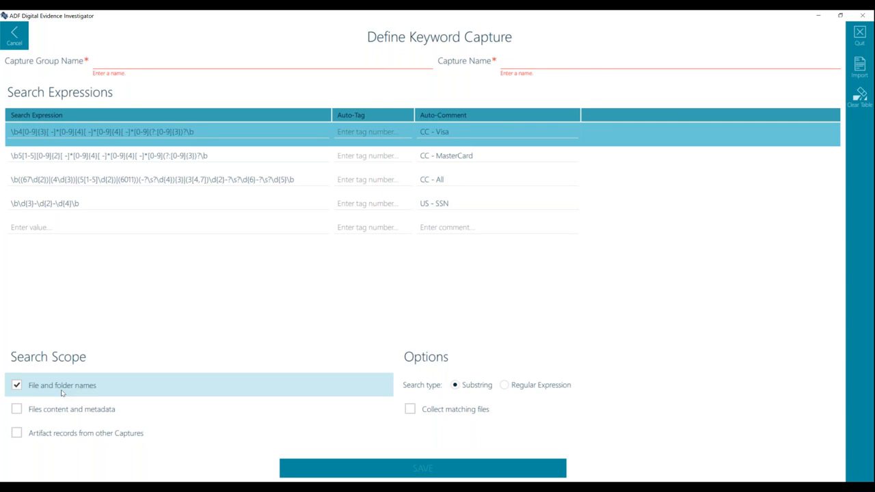
click(47, 437)
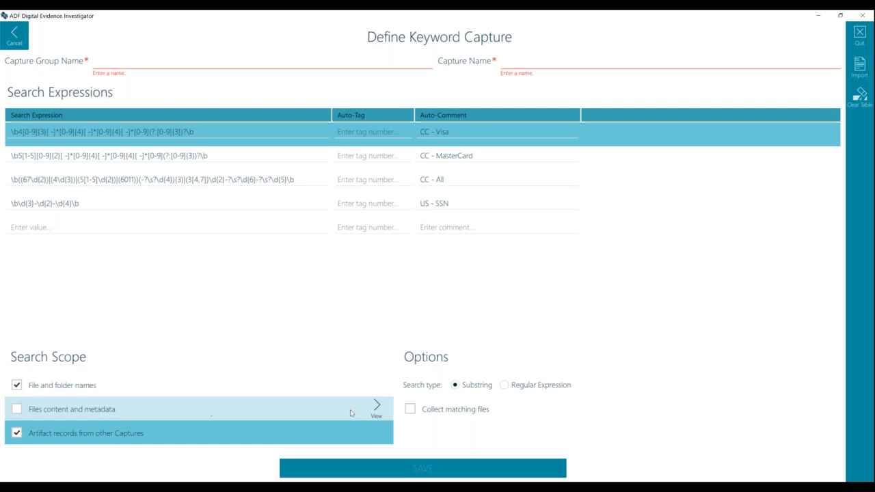
click(376, 408)
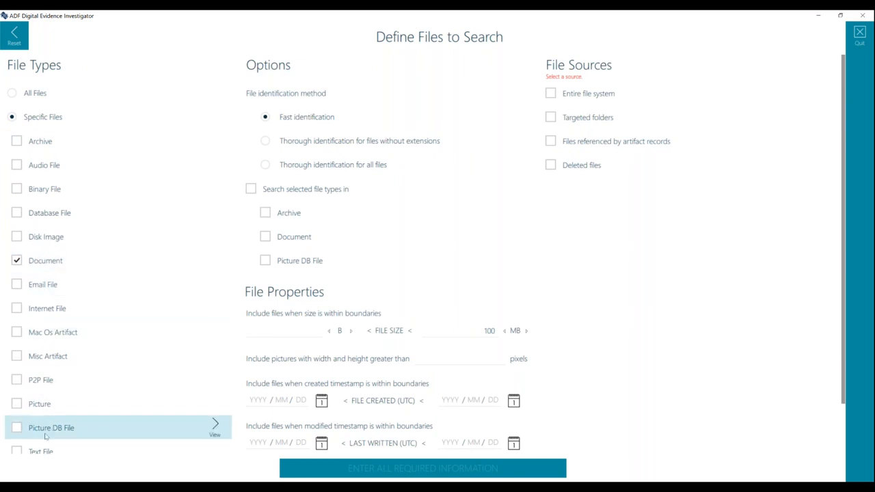
Tick Text File and Internet File in the File Types list alongside Document
scroll(45, 436, down, 1)
click(39, 404)
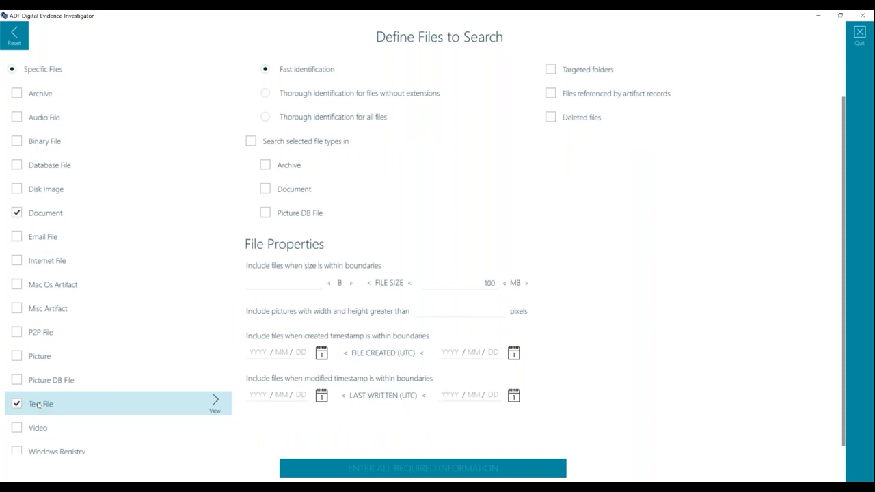
click(62, 264)
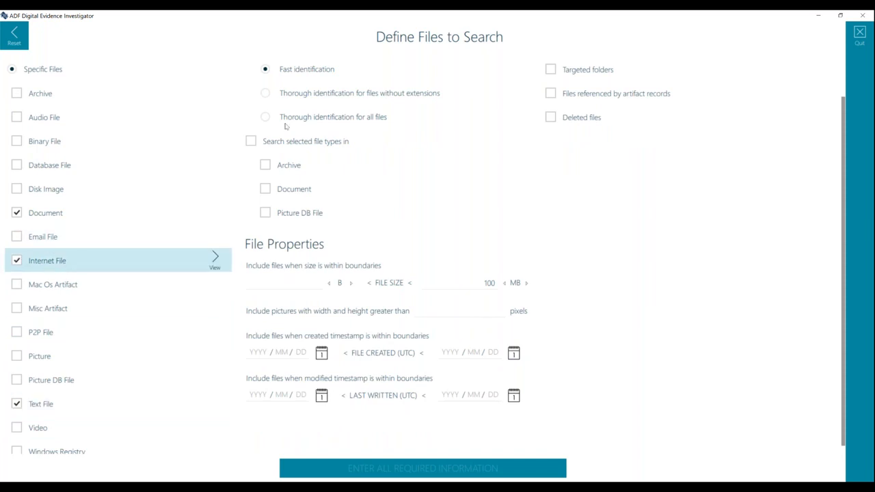
scroll(282, 115, up, 1)
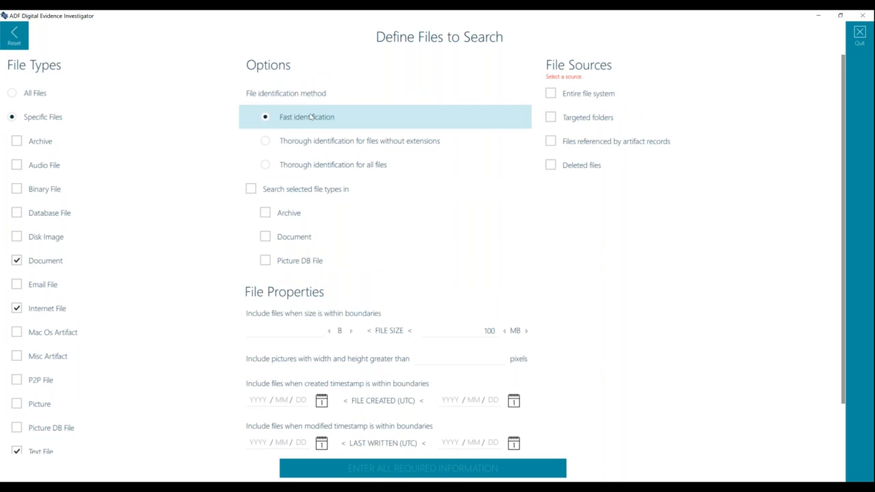
Use thorough identification for files without extensions; toggle entire file system and targeted folders off again
click(317, 165)
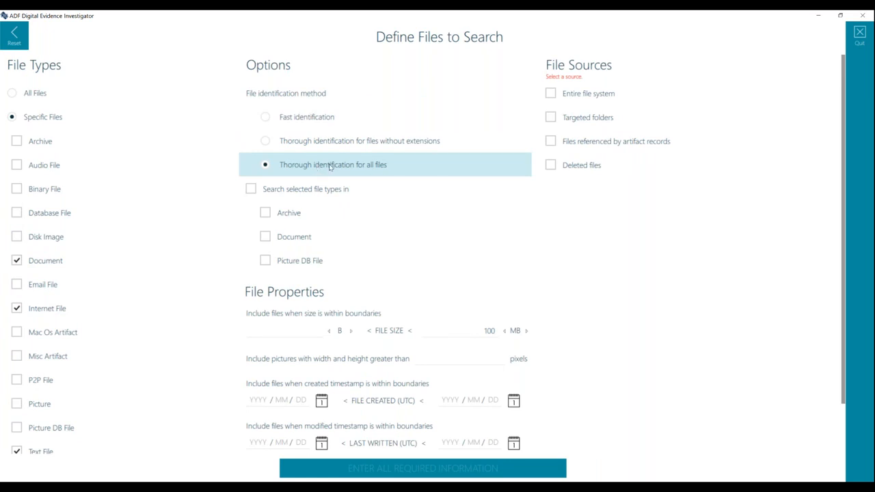
click(328, 141)
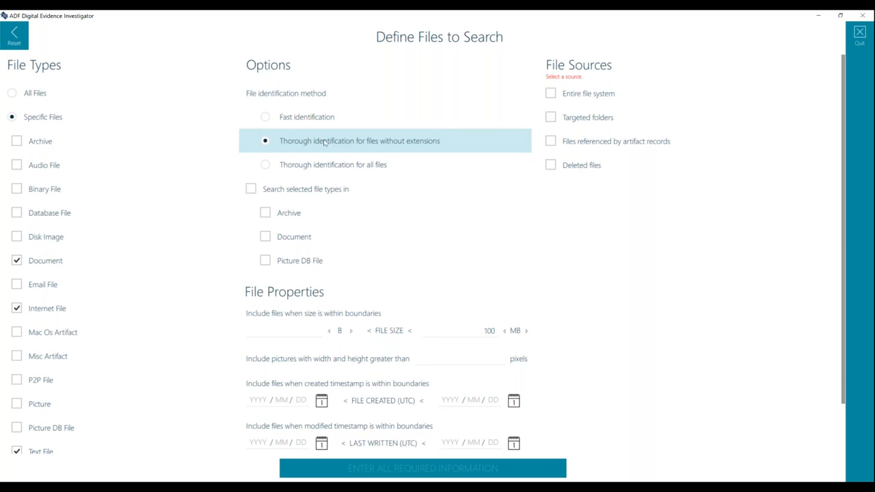
click(617, 101)
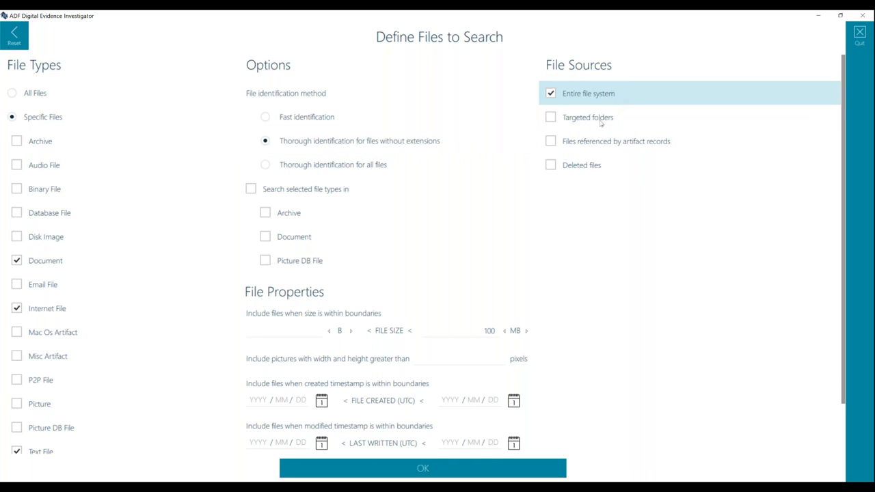
click(601, 124)
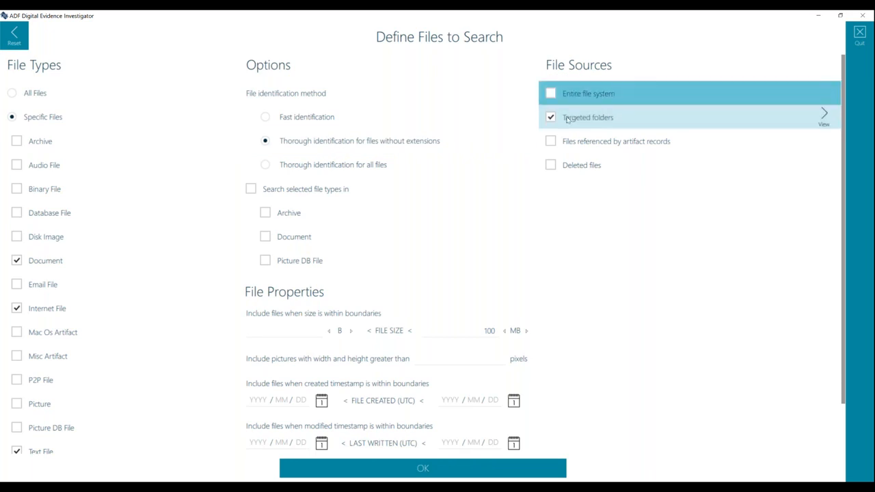
click(563, 99)
click(562, 118)
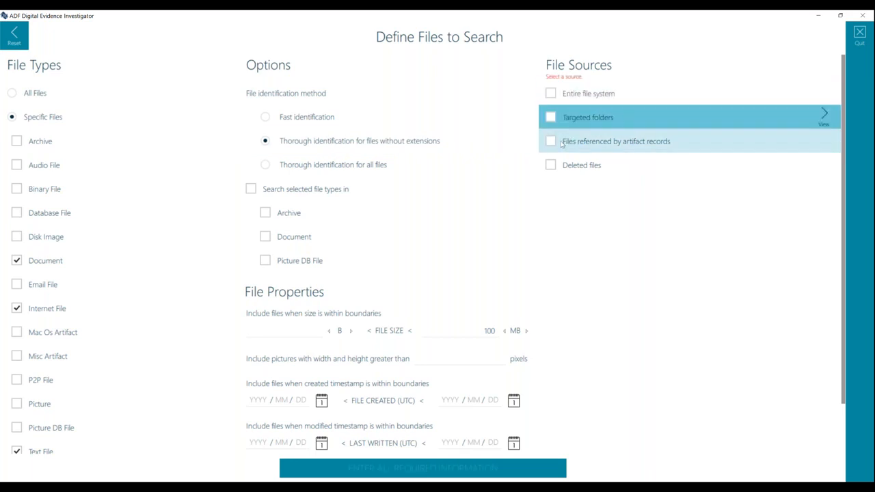
Try then clear the artifact-referenced and deleted file sources, and return to the keyword capture definition
click(560, 141)
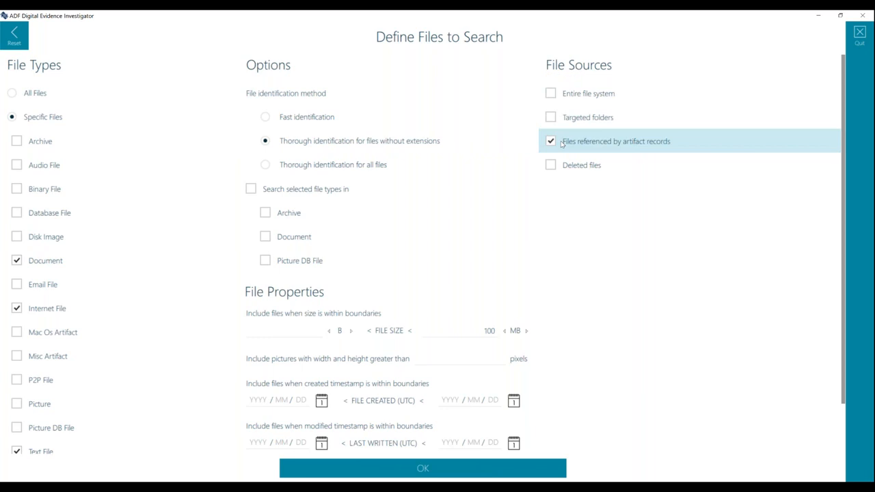
click(558, 164)
click(551, 141)
click(554, 164)
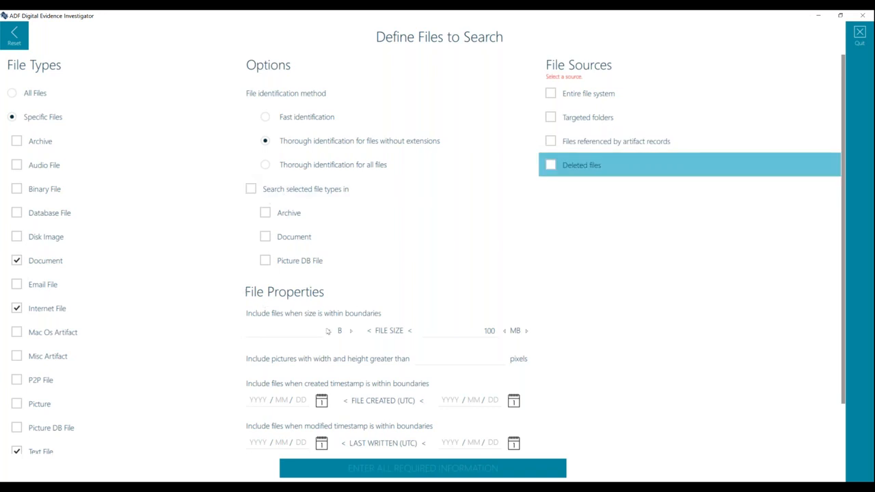
scroll(333, 390, down, 1)
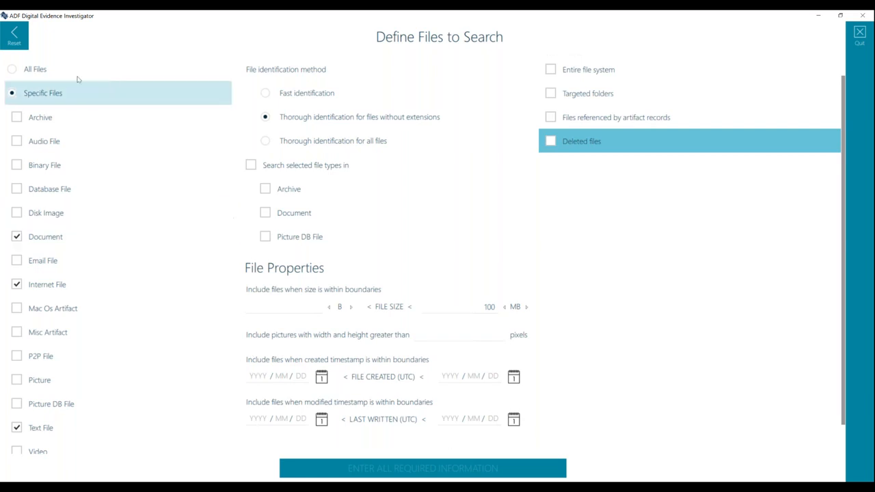
click(18, 40)
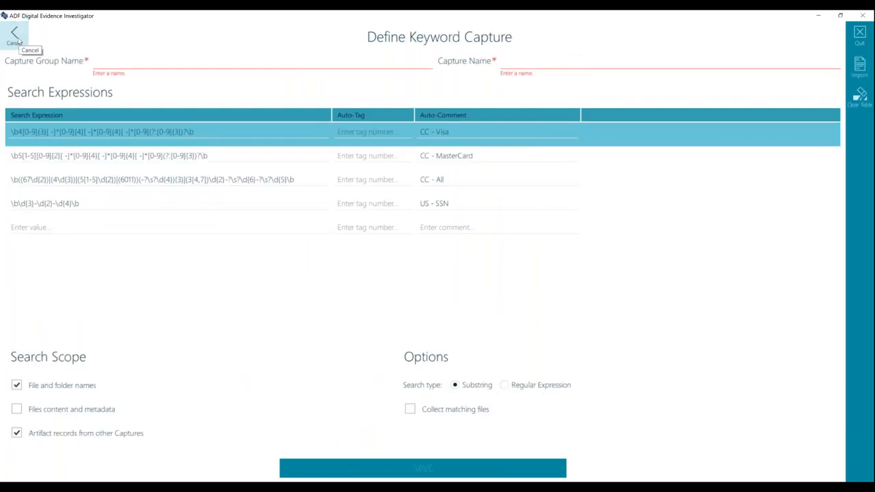
Cancel back to Select Action and start a 'Search for files by hash value' capture
click(16, 38)
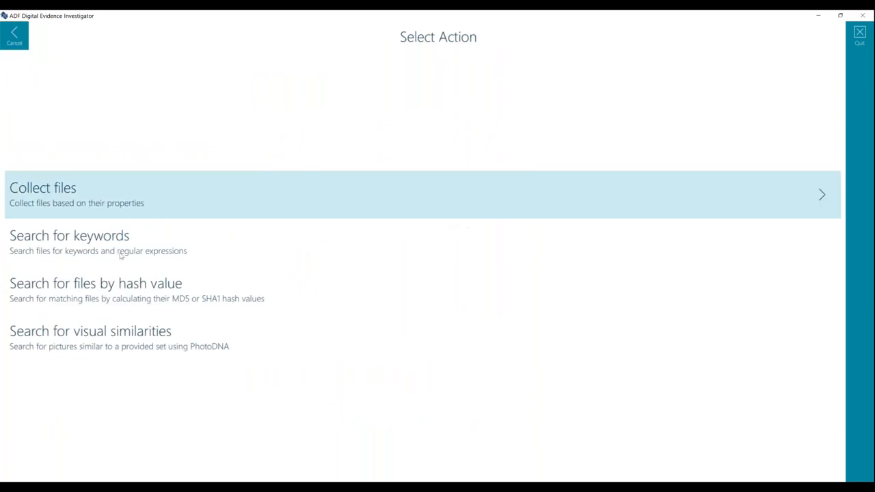
click(120, 286)
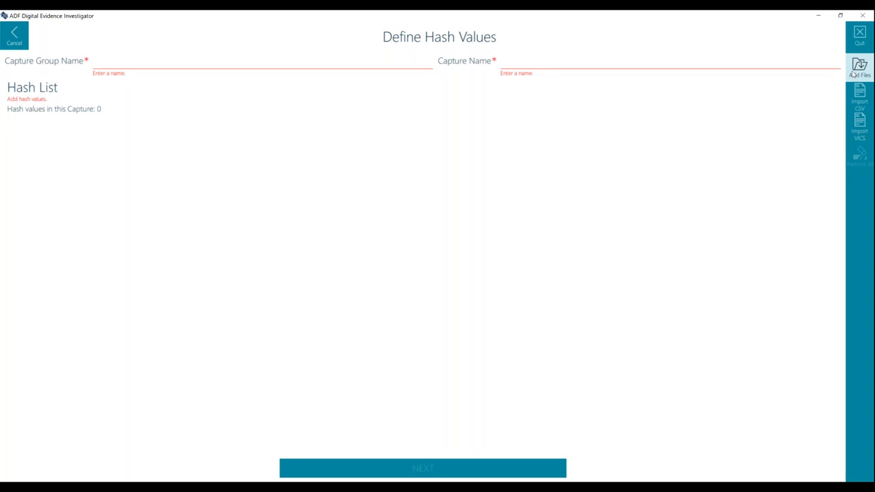
click(855, 74)
Choose the IMAGES (H:) drive as the folder to compute hashes from
click(854, 74)
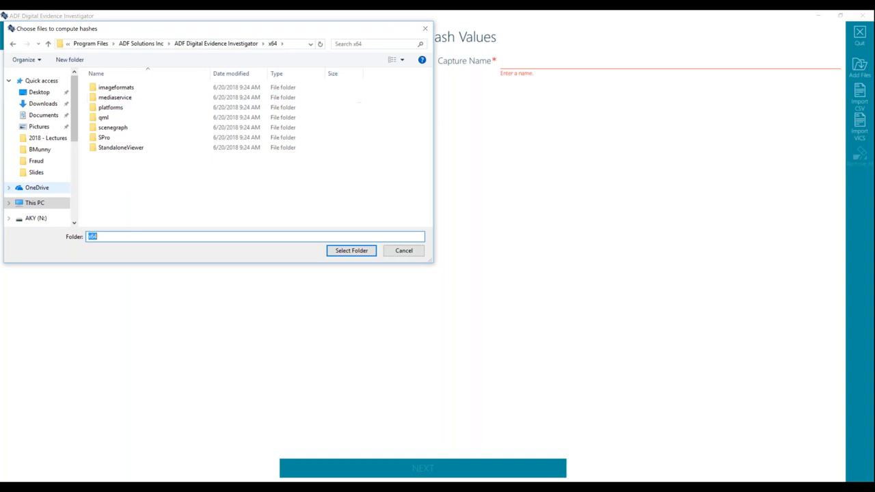
scroll(38, 205, down, 1)
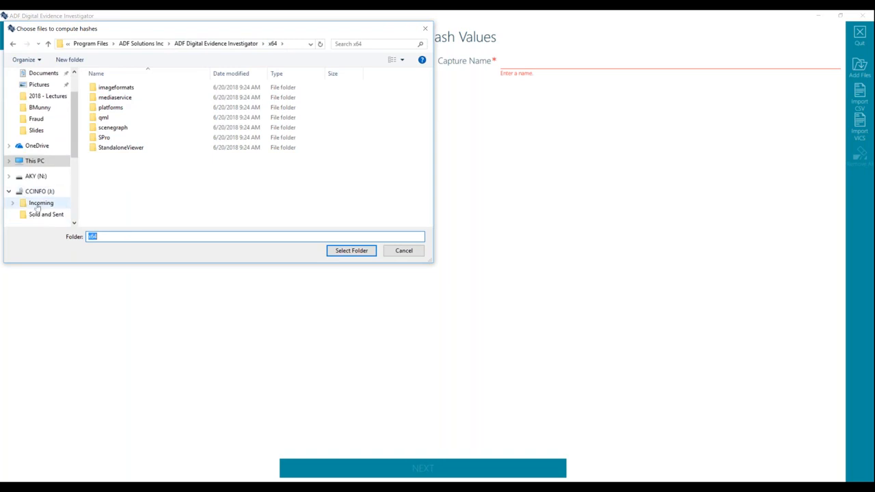
scroll(39, 198, down, 1)
click(41, 169)
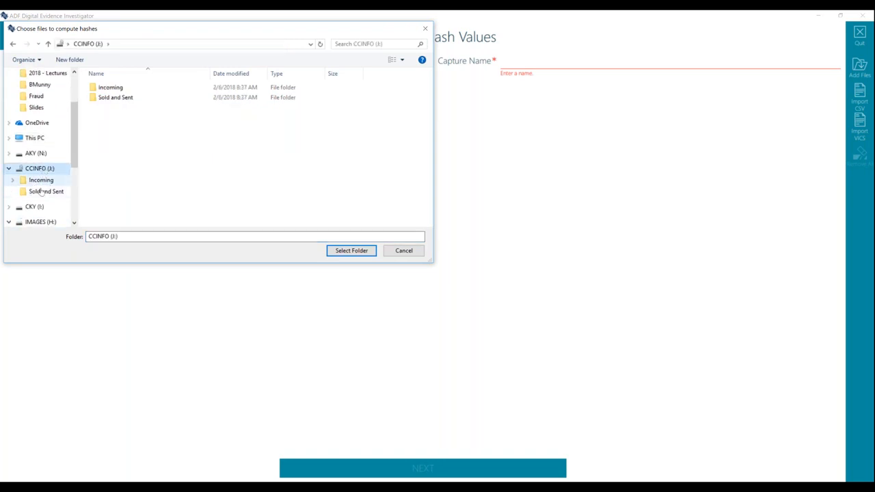
scroll(43, 172, down, 3)
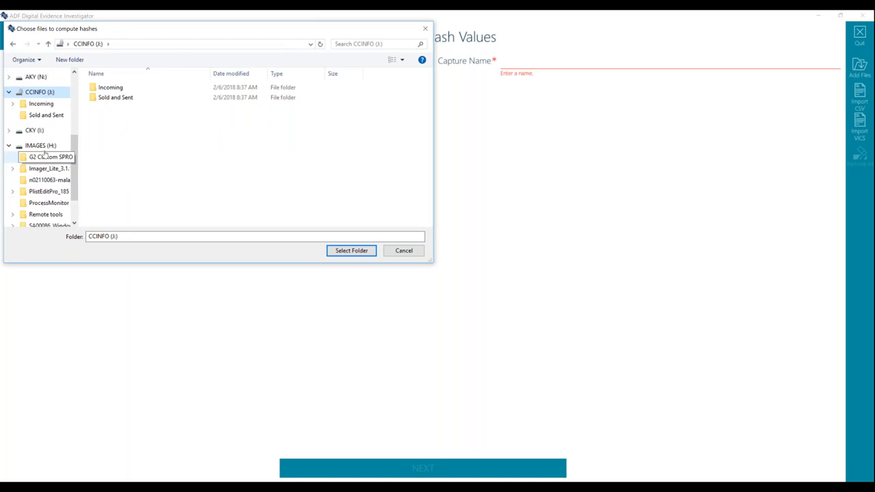
click(40, 145)
click(364, 251)
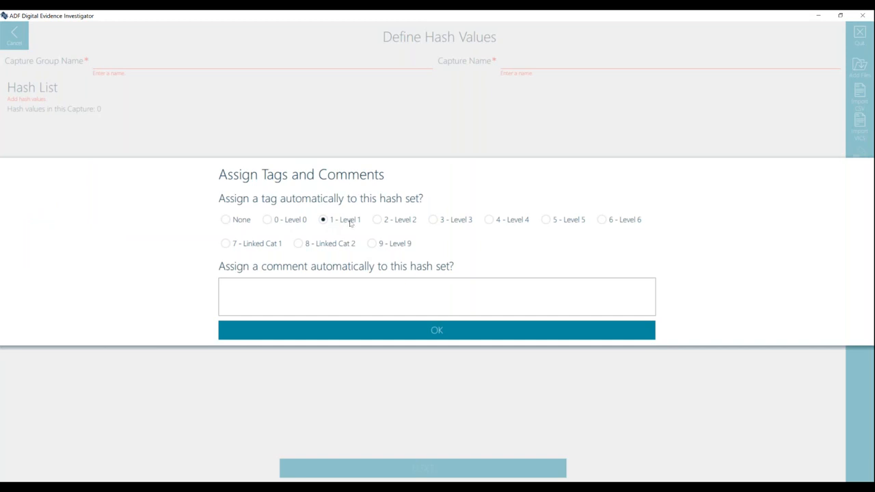
Give the hash set the comment 'Important items' and begin hashing
click(299, 292)
text(Important items)
click(408, 337)
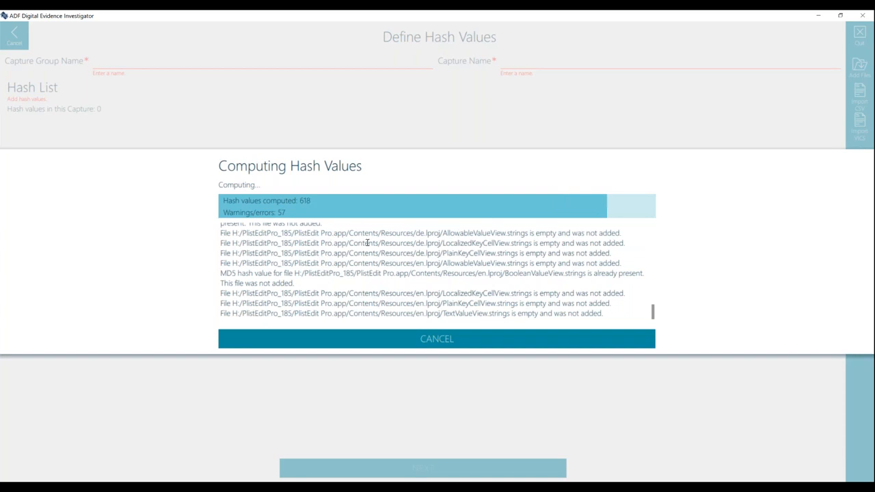
Cancel the running hash computation and dismiss the interrupted message
scroll(367, 243, up, 2)
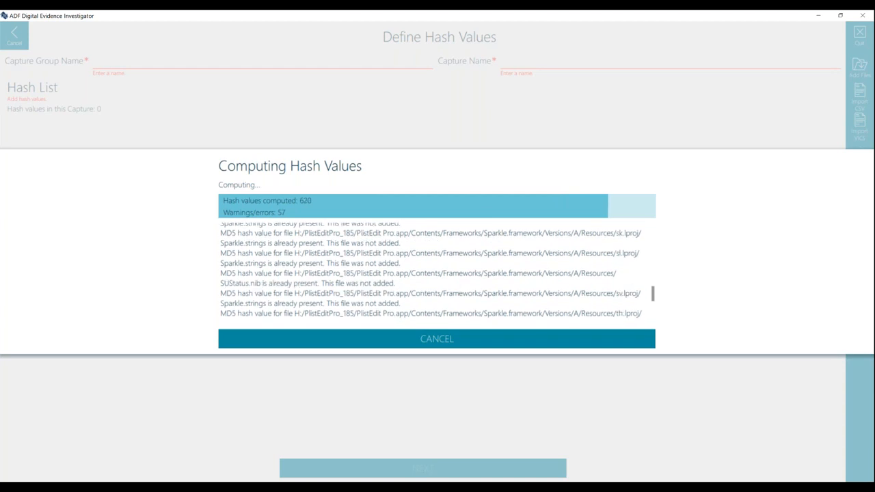
scroll(355, 232, up, 2)
scroll(354, 233, up, 5)
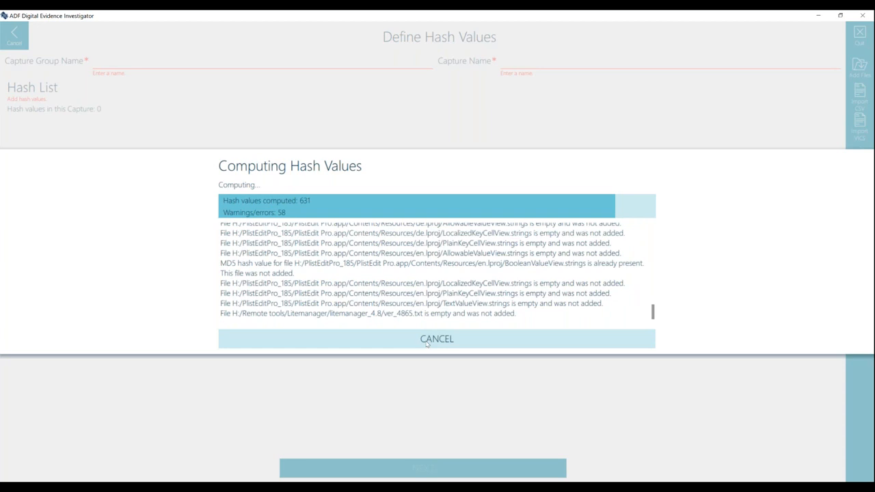
click(425, 342)
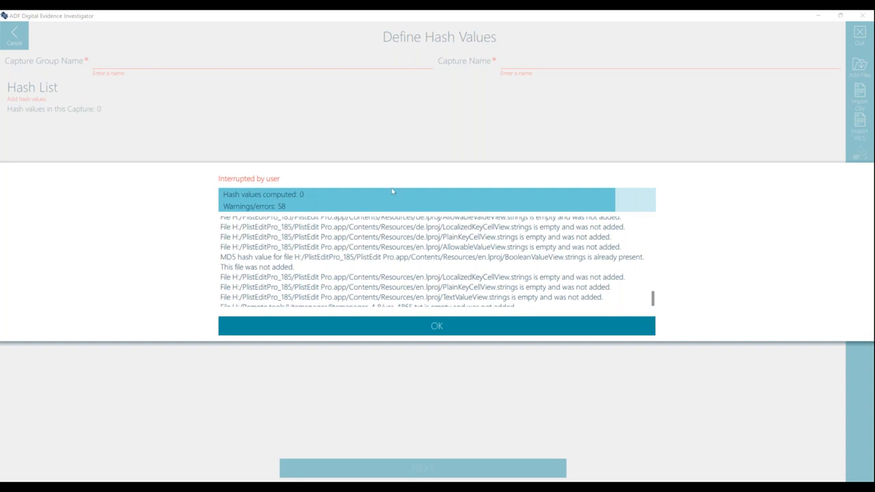
click(438, 328)
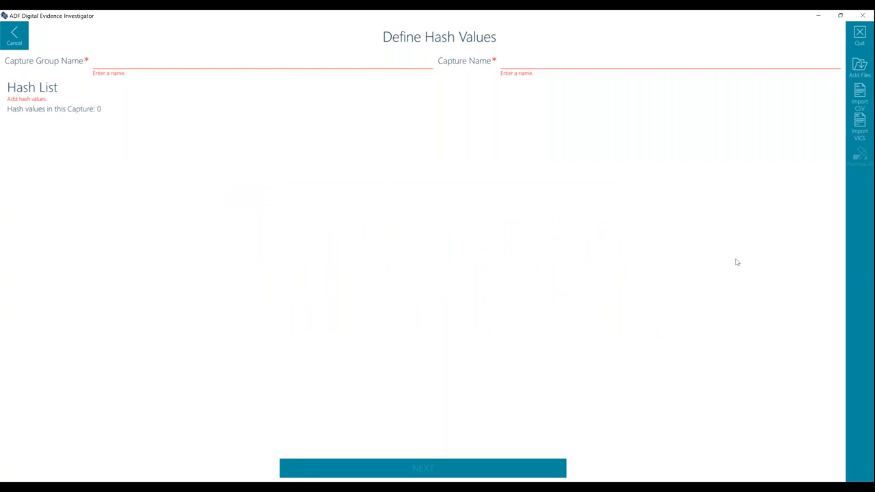
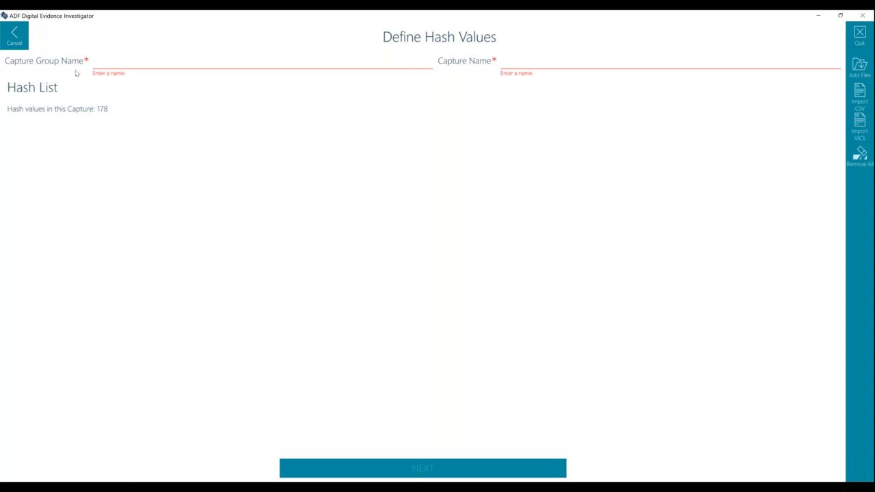
Place the capture in the 'Hash Sets' group and name it 'Specific'
click(134, 57)
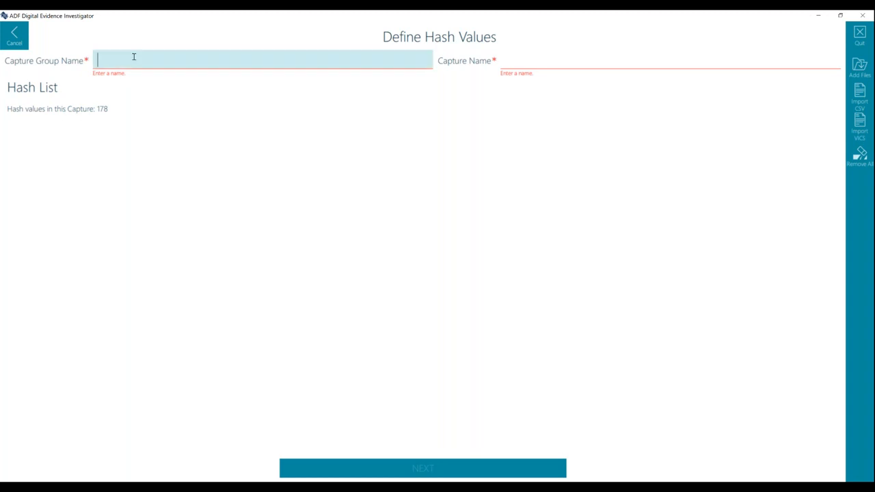
text(Hash Sets)
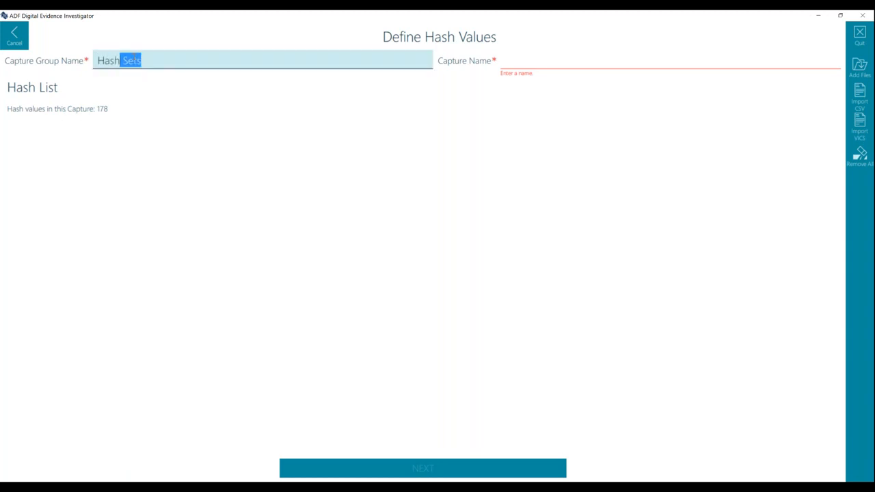
click(101, 107)
key(Tab)
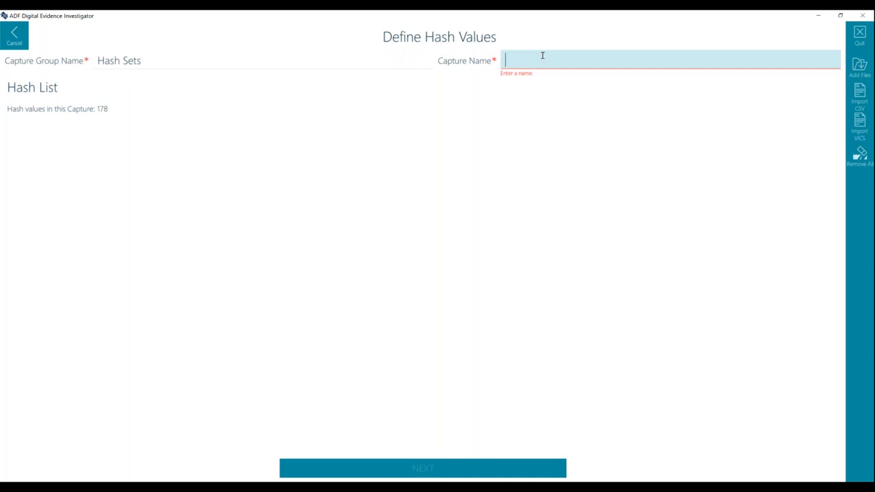
text(Spec)
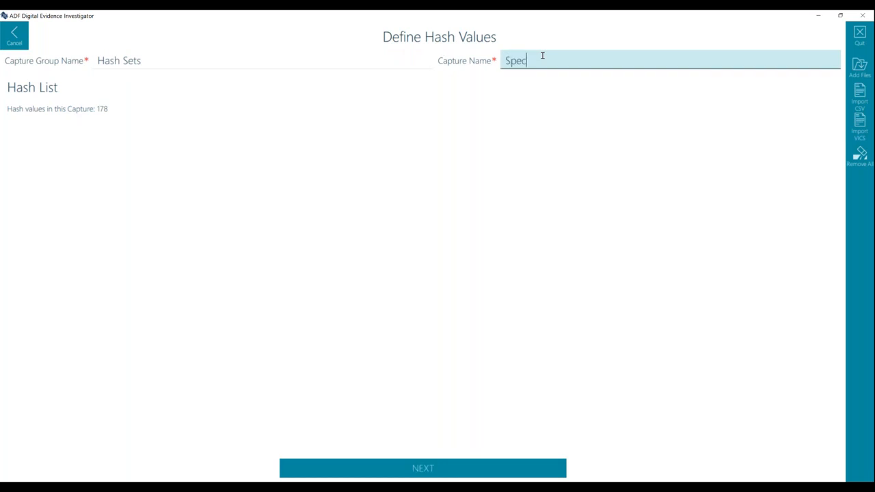
text(ific)
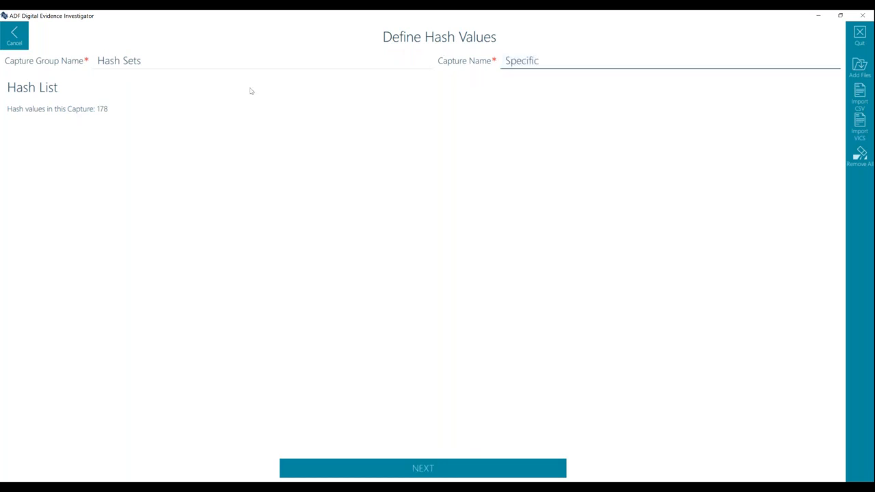
Include Picture and Video file types in the hash search
click(445, 468)
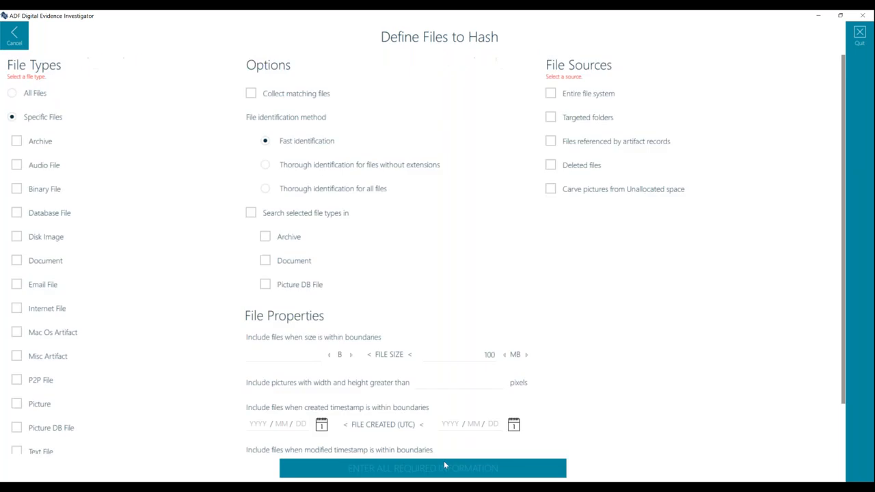
scroll(110, 347, down, 2)
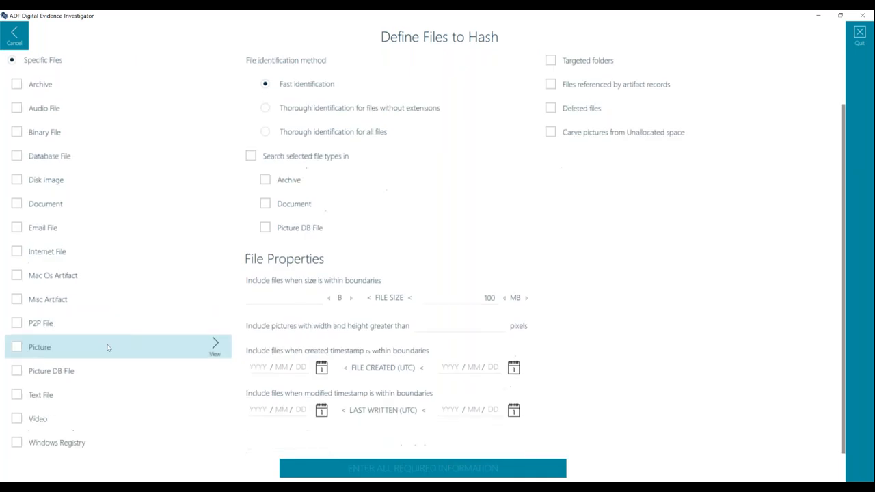
click(72, 347)
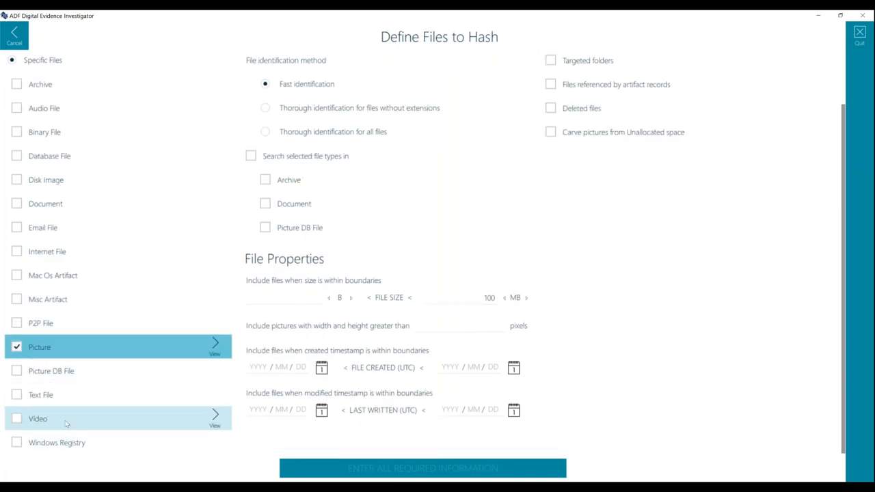
click(66, 424)
scroll(292, 176, up, 2)
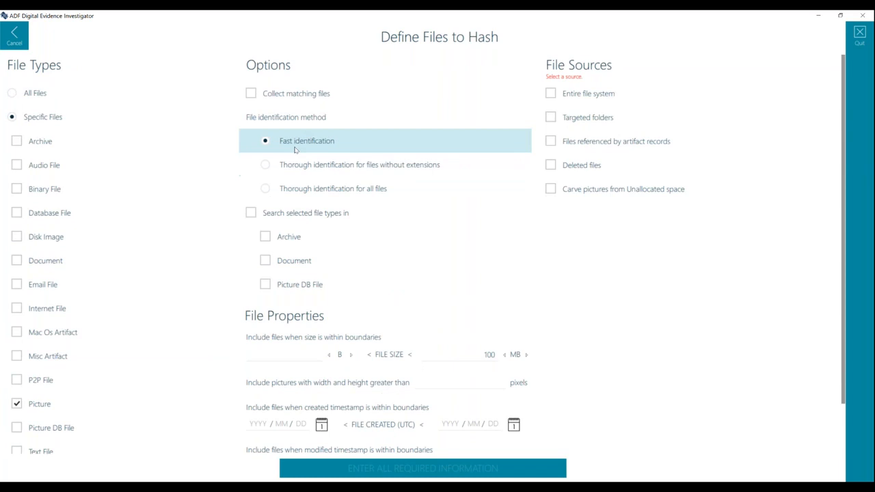
click(656, 123)
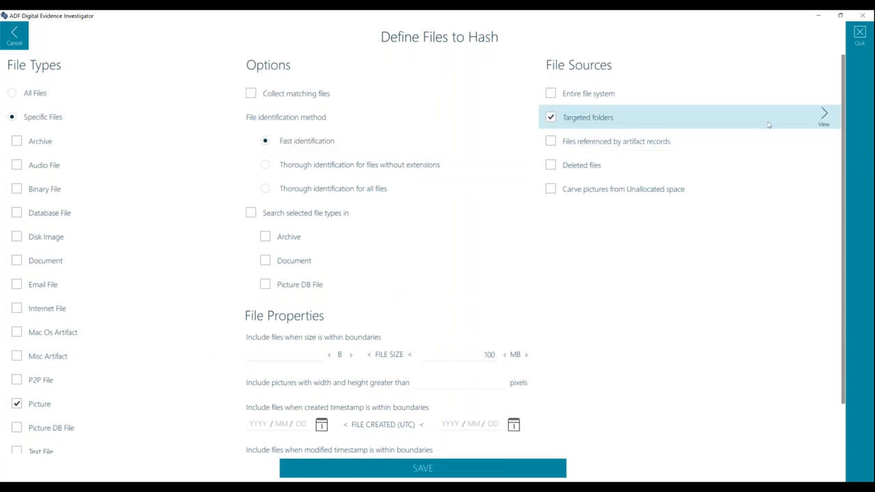
click(635, 123)
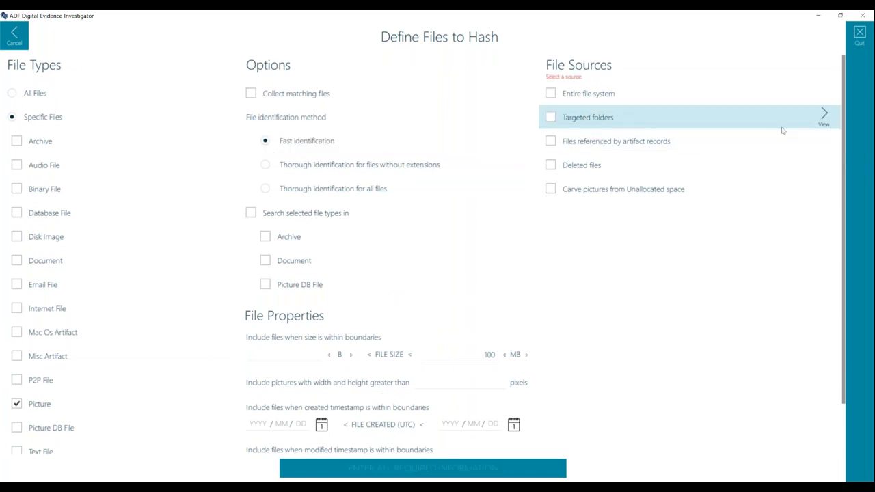
Target the /users/.* and /documents and settings/.* folders, collect matching files, and save
click(824, 117)
scroll(90, 336, down, 5)
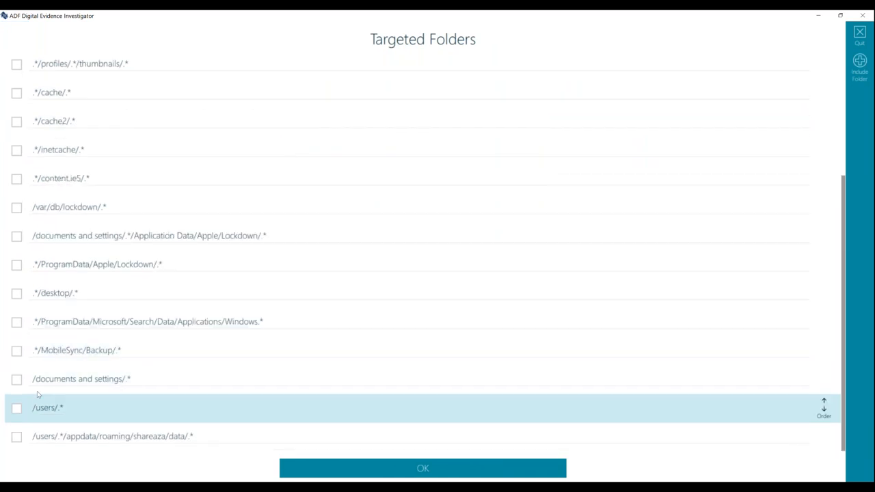
click(16, 408)
click(16, 380)
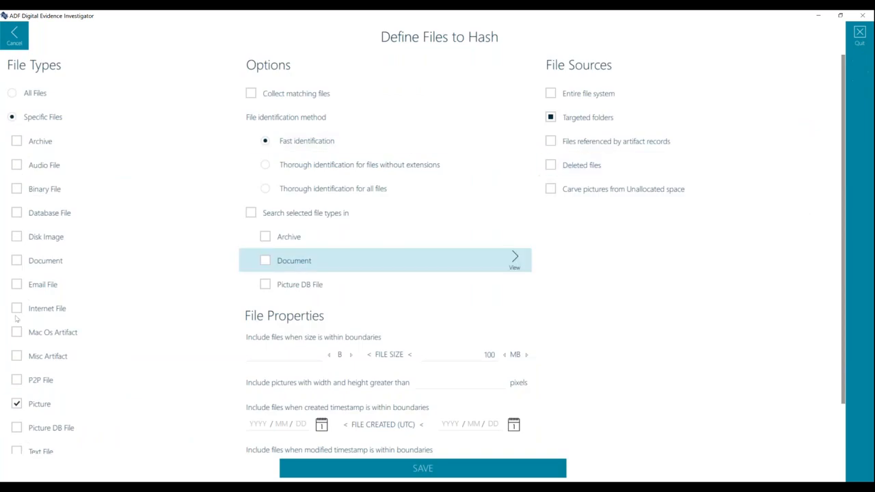
click(260, 100)
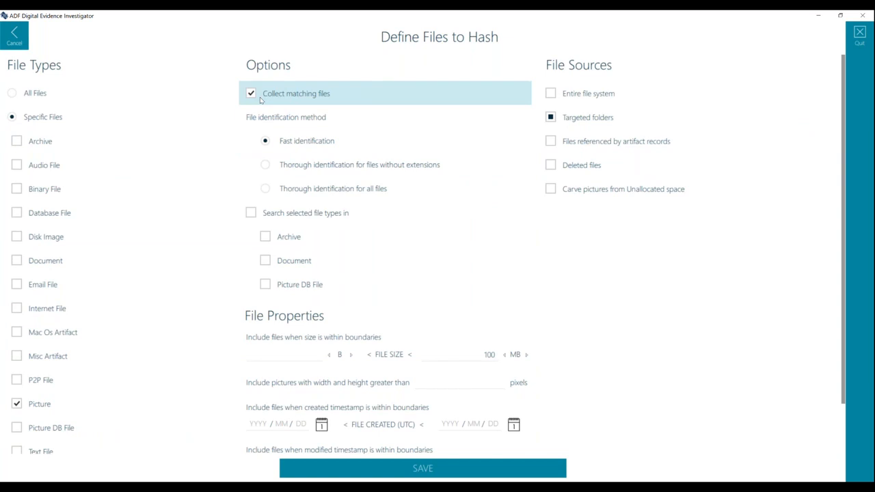
click(423, 469)
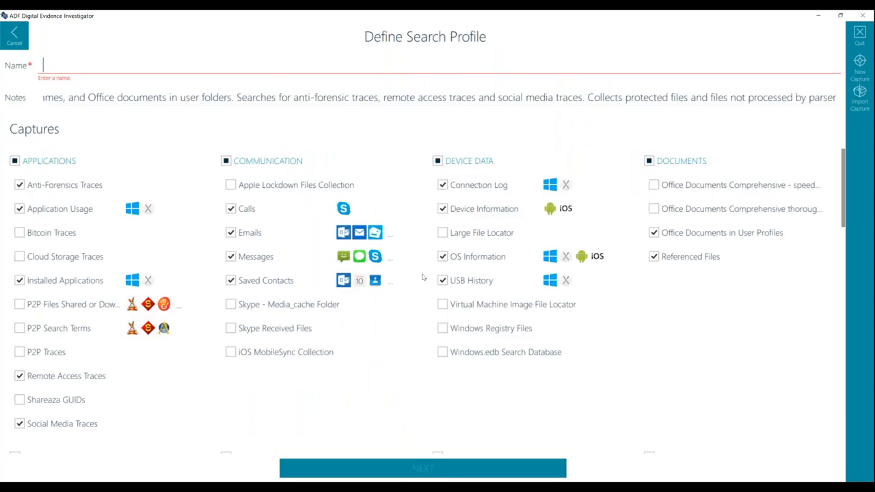
Scroll through the search profile definition to review its captures
scroll(488, 243, down, 2)
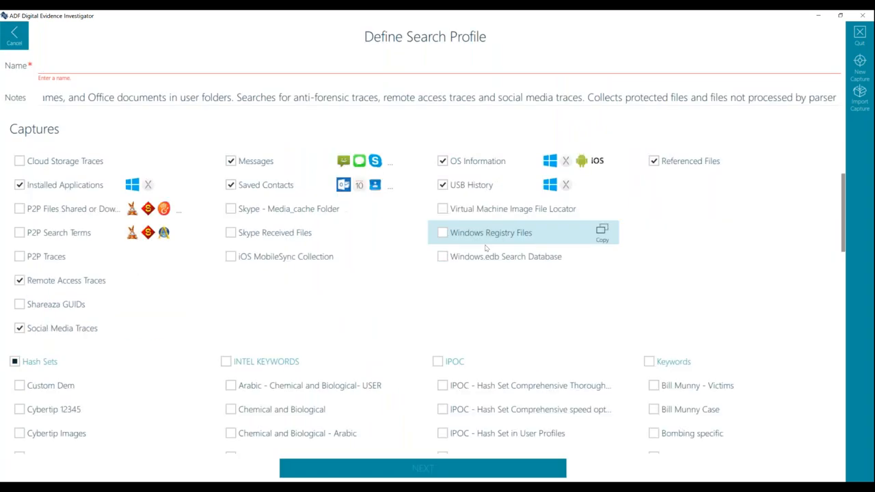
scroll(486, 248, down, 10)
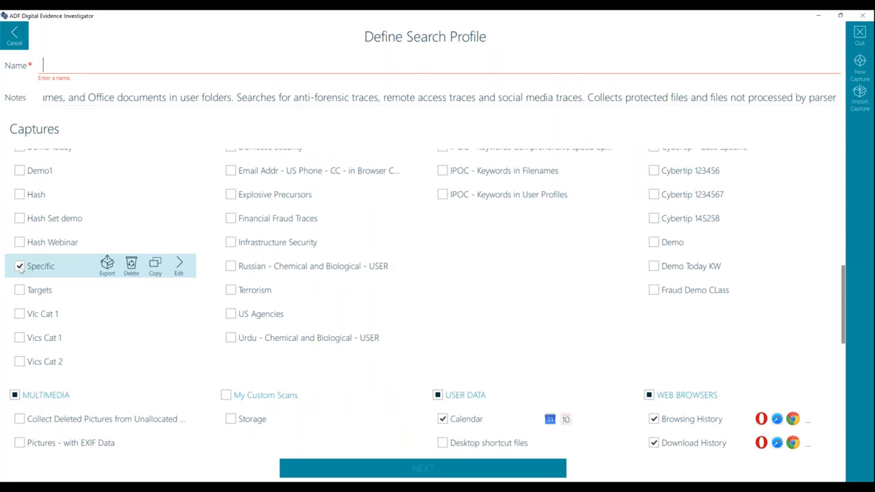
scroll(20, 269, up, 1)
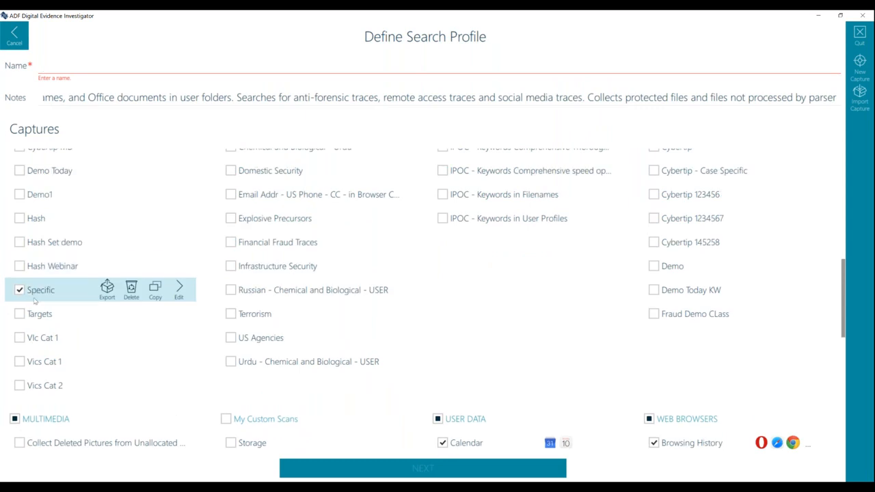
scroll(35, 301, up, 5)
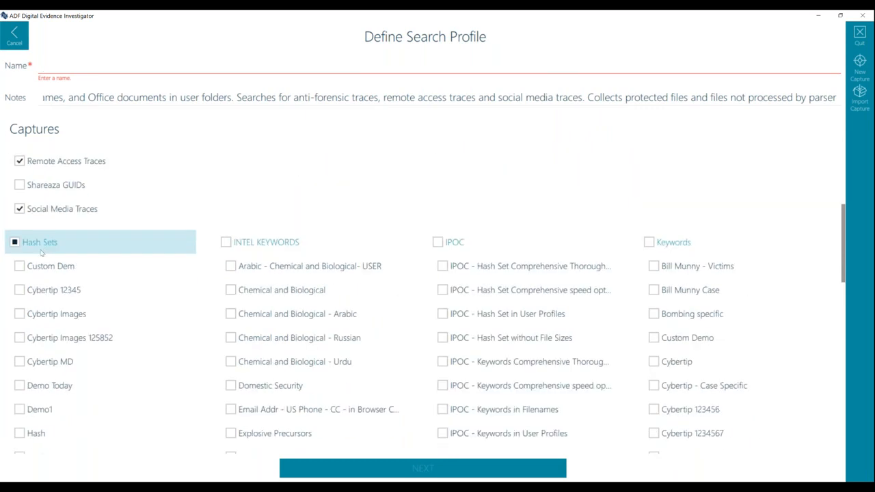
scroll(48, 247, down, 3)
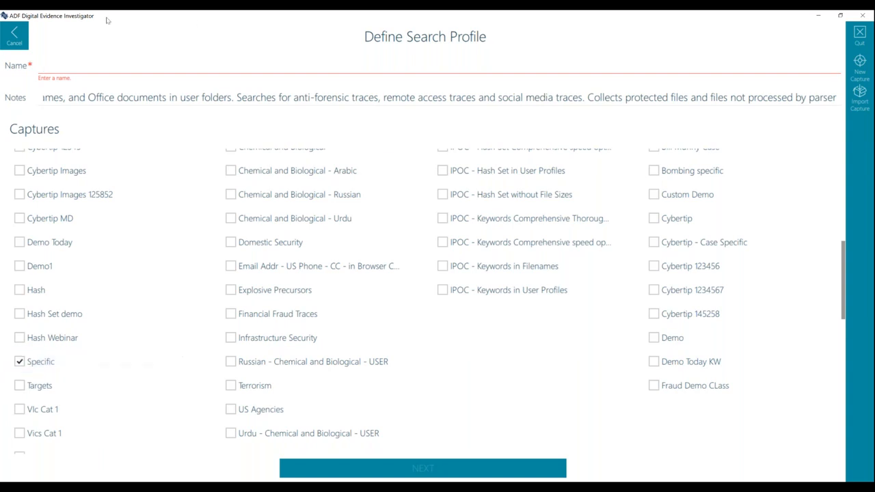
mouse_move(114, 180)
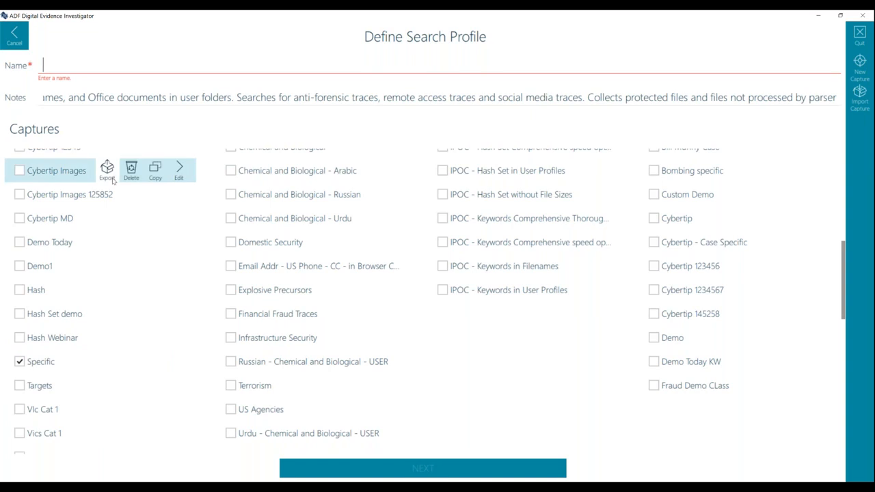
scroll(114, 179, up, 5)
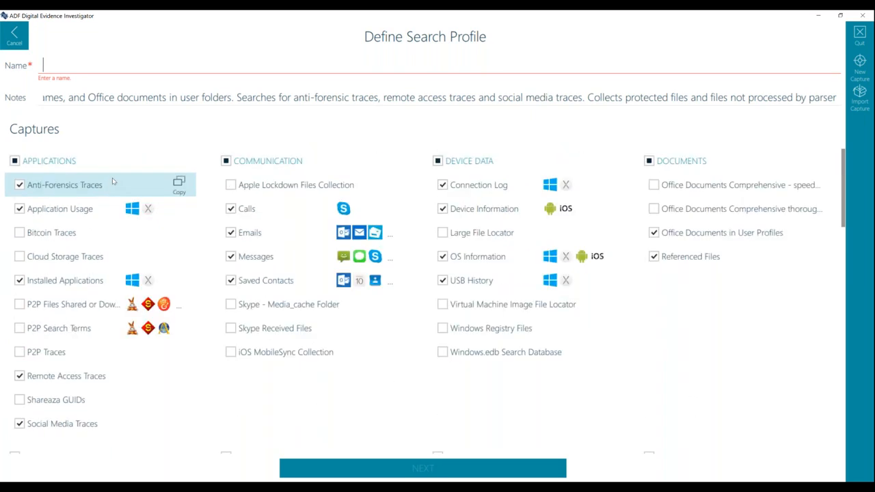
scroll(112, 177, down, 2)
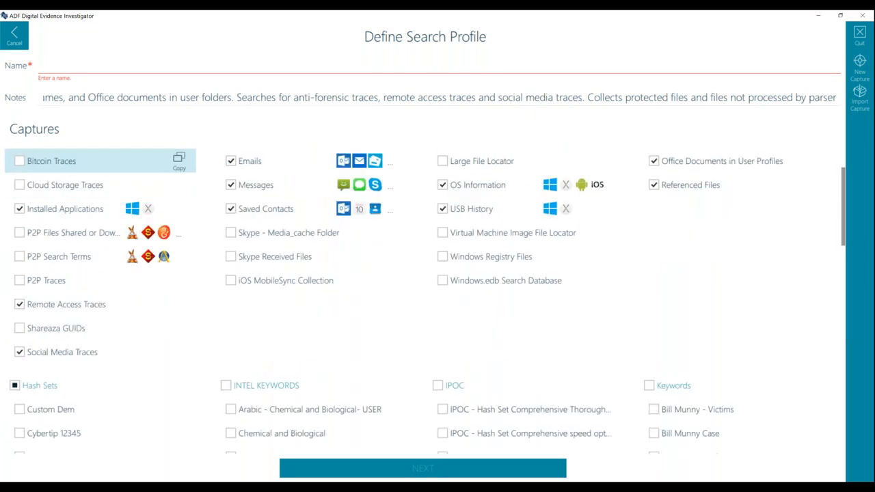
Start a new capture, cancel it, and back out to the main menu
click(856, 69)
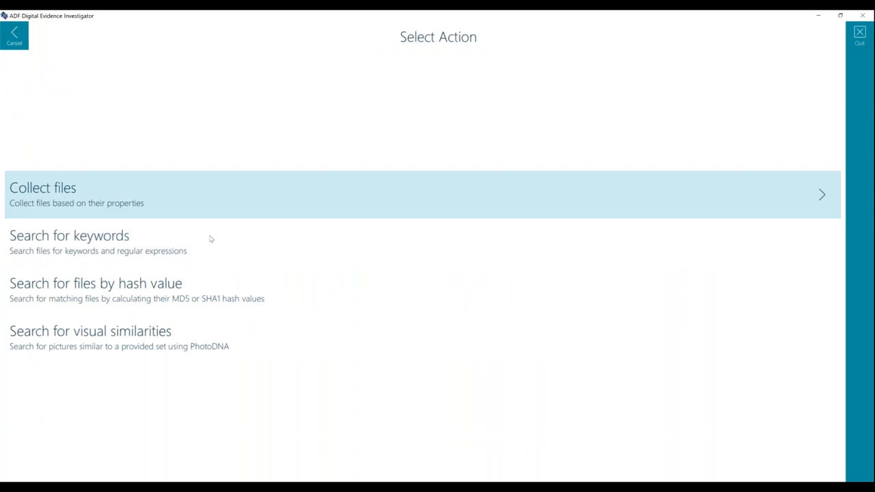
click(20, 41)
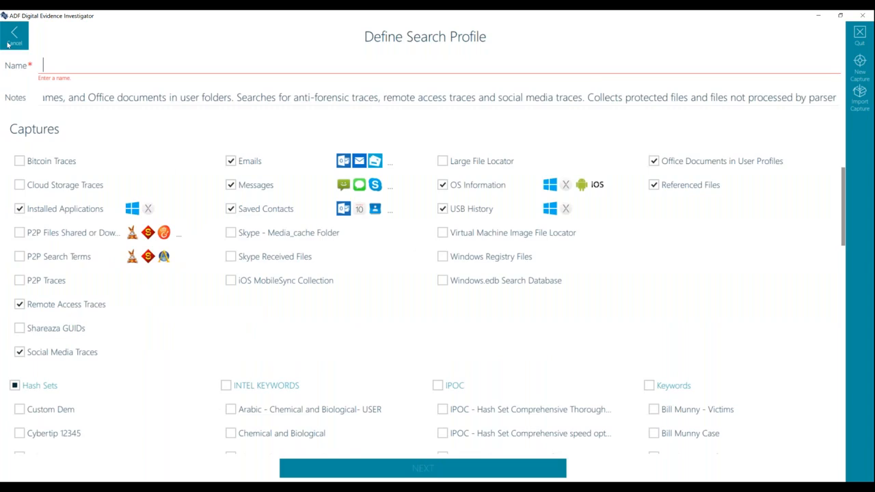
click(8, 44)
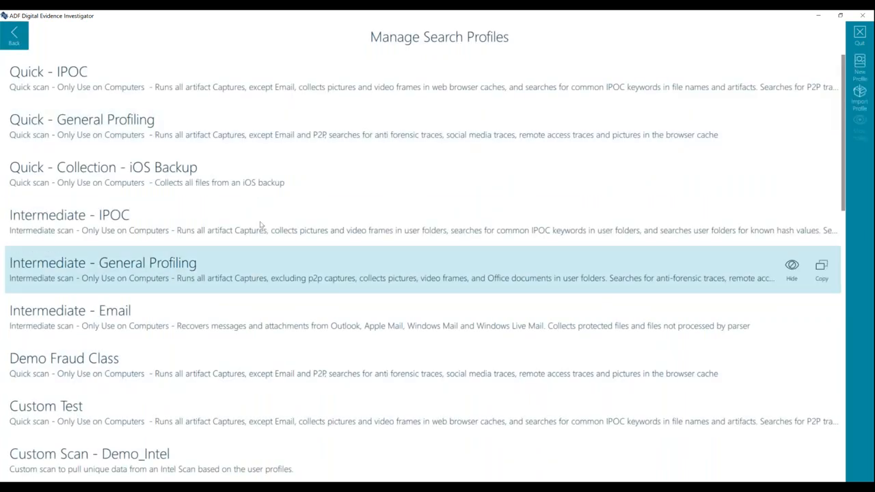
click(17, 39)
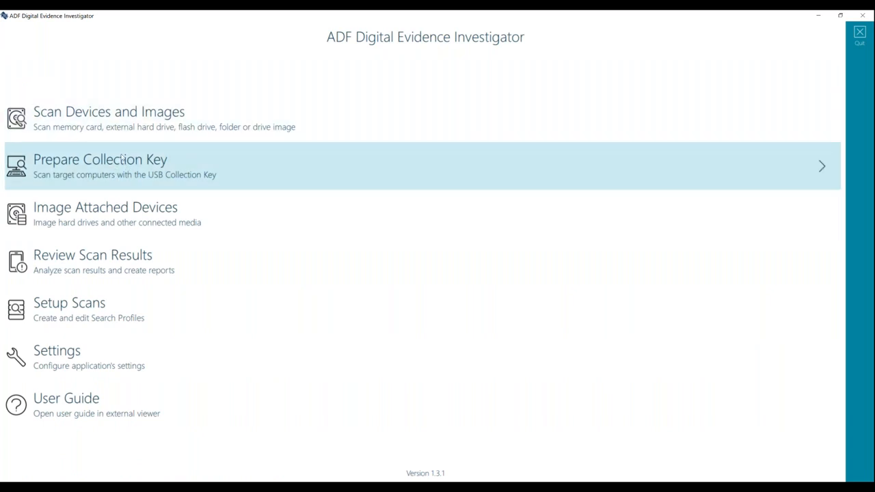
click(116, 170)
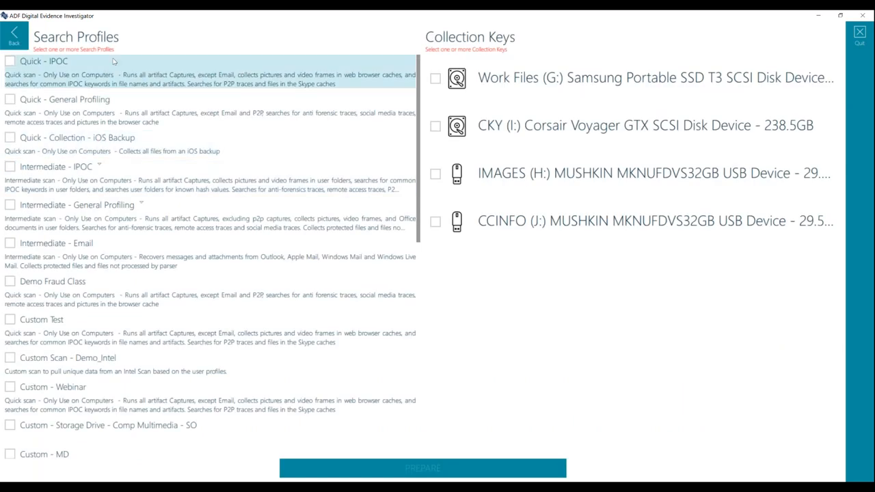
scroll(100, 196, down, 3)
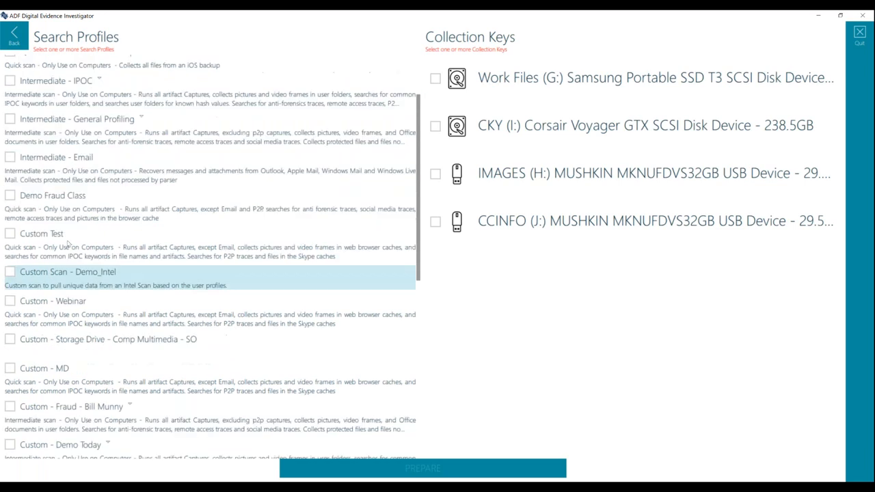
scroll(65, 361, down, 3)
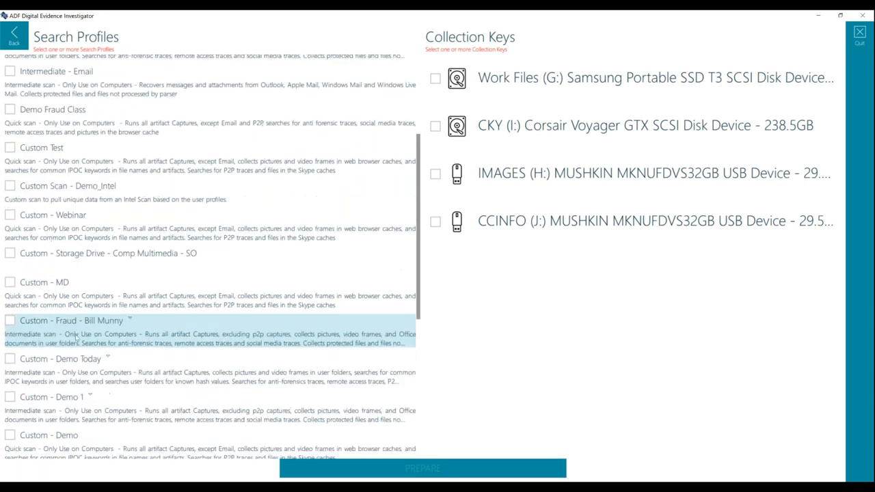
click(75, 330)
scroll(74, 326, up, 6)
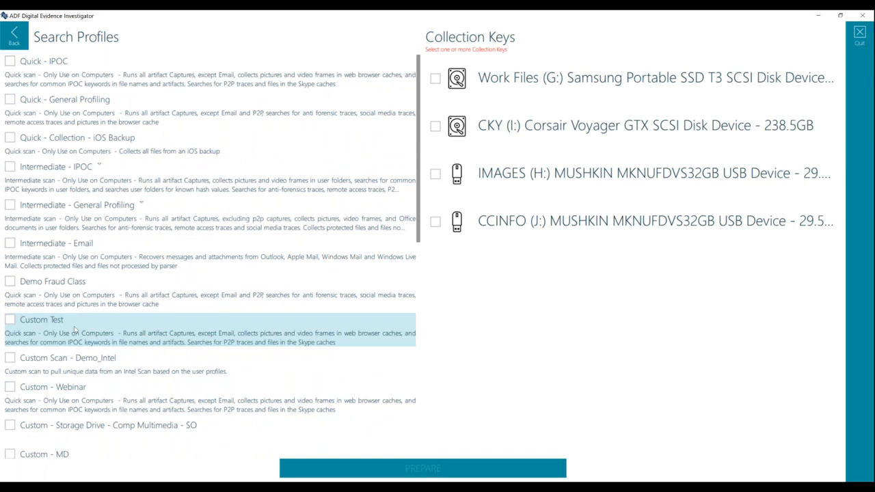
click(52, 71)
click(47, 119)
click(41, 181)
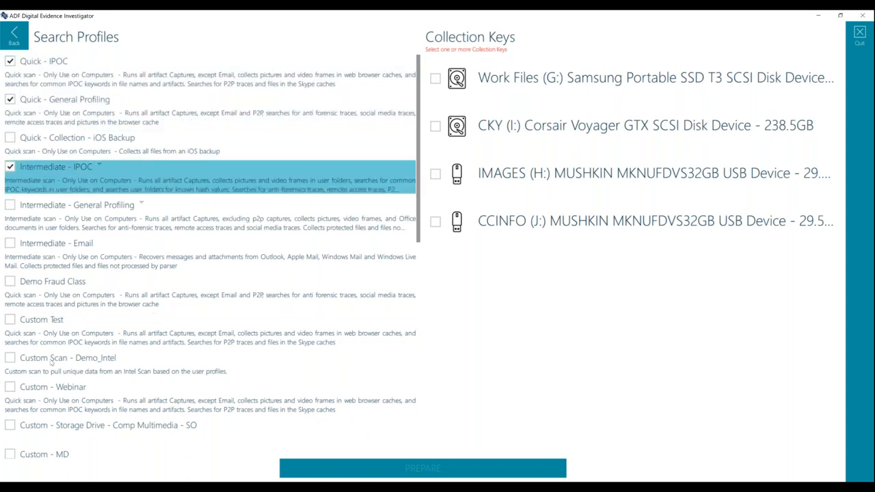
click(441, 127)
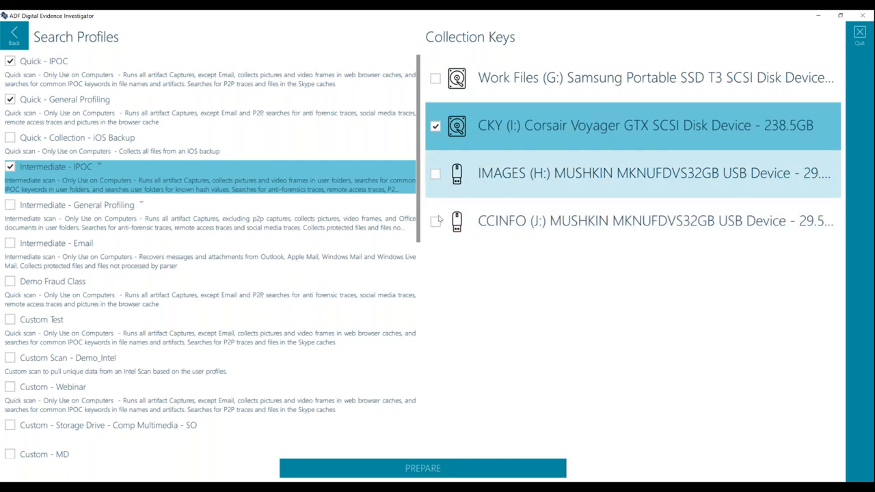
click(437, 175)
click(438, 221)
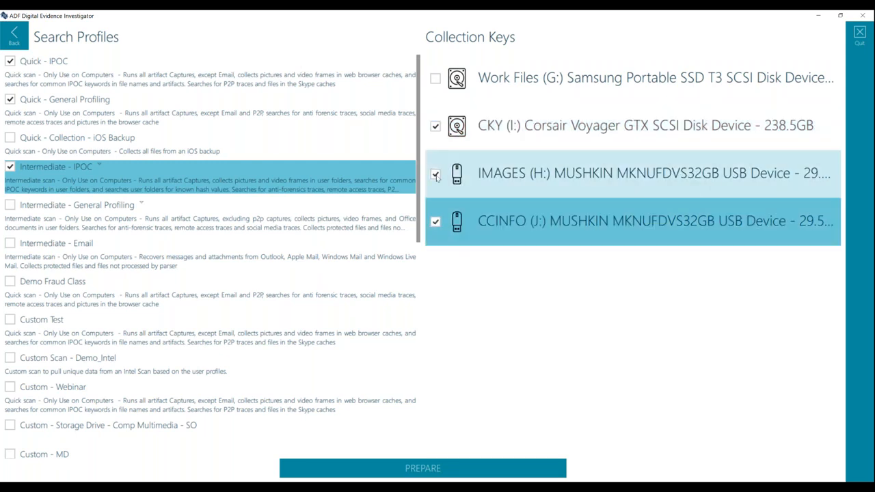
click(436, 175)
click(437, 222)
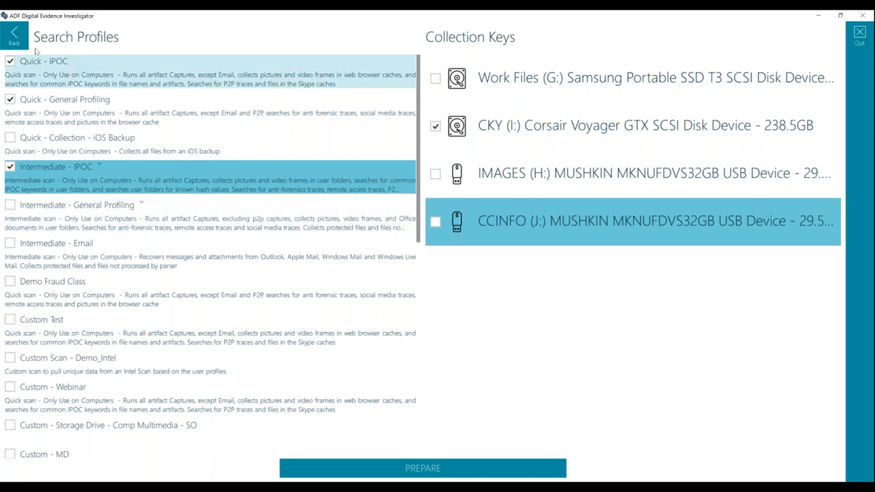
click(14, 36)
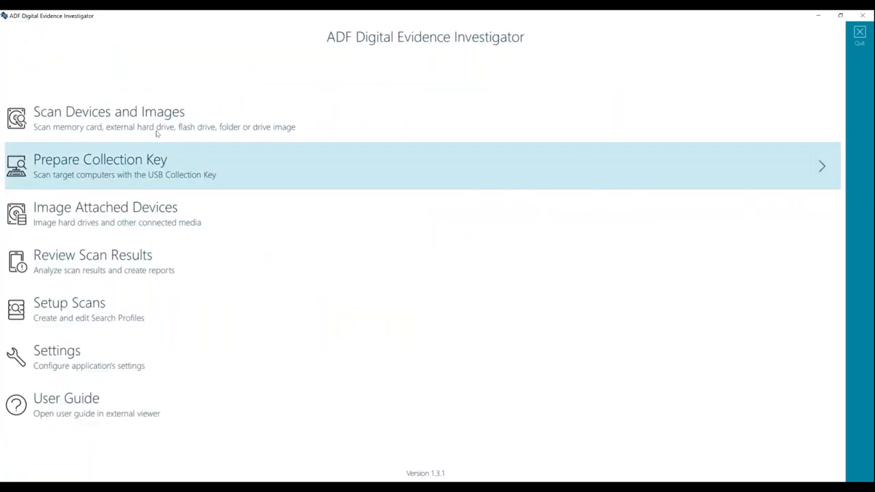
Target the IMAGES (H:) partition using the Comprehensive - General Profiling speed optimized profile
click(156, 134)
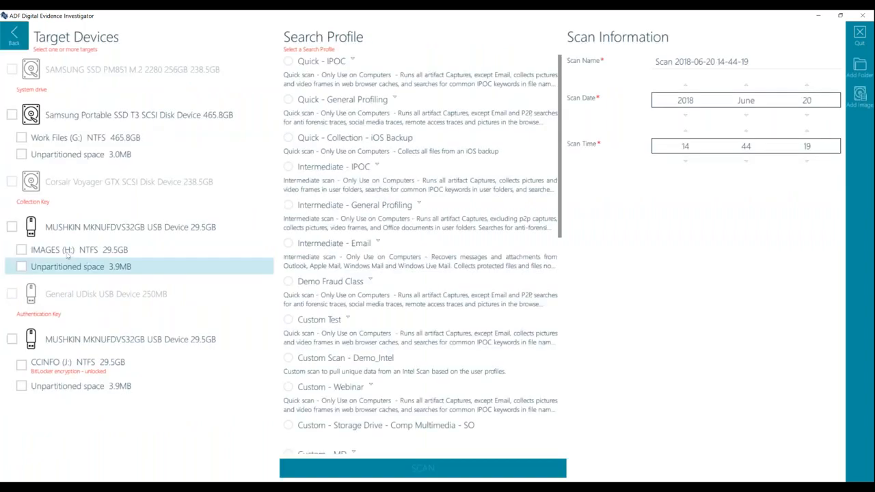
click(67, 251)
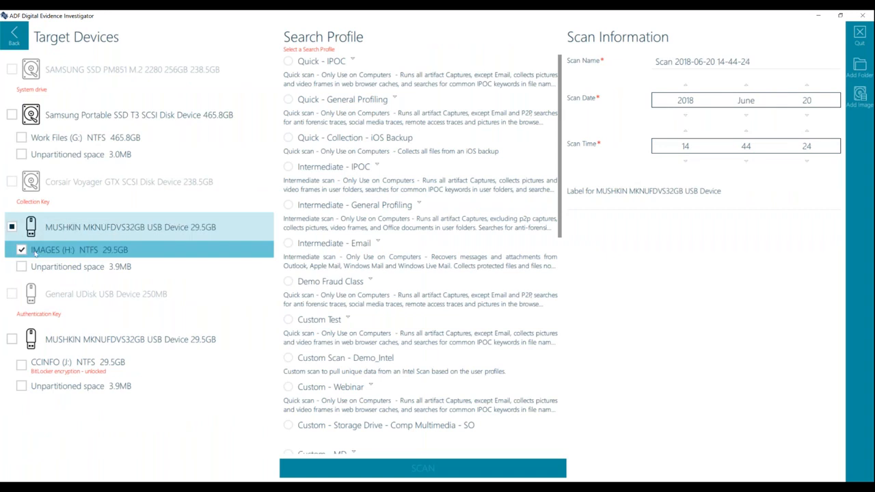
scroll(410, 259, down, 5)
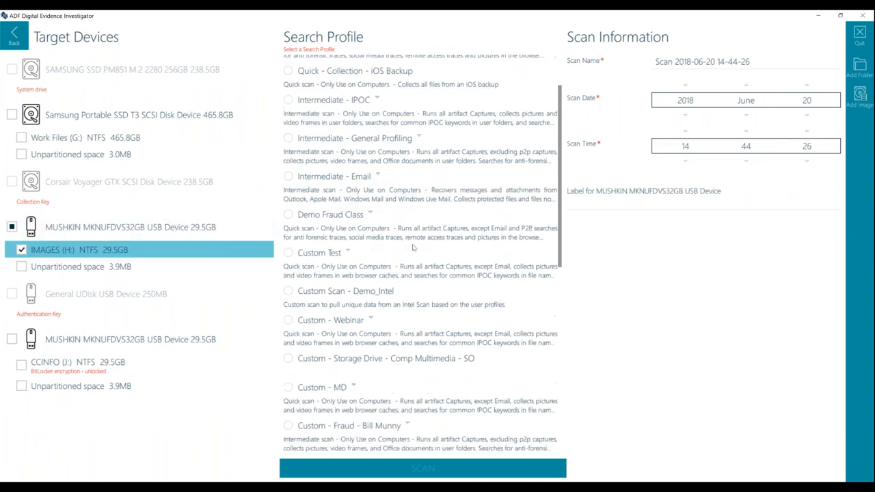
scroll(402, 286, down, 7)
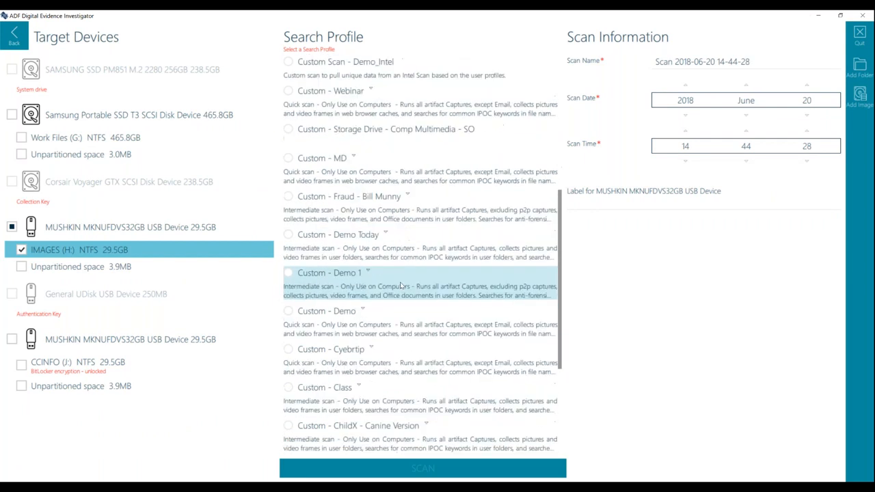
scroll(401, 286, down, 2)
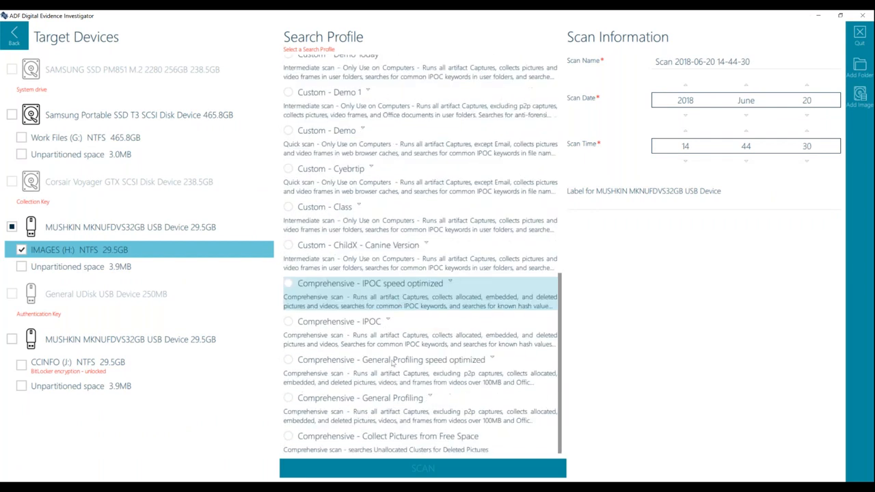
click(377, 364)
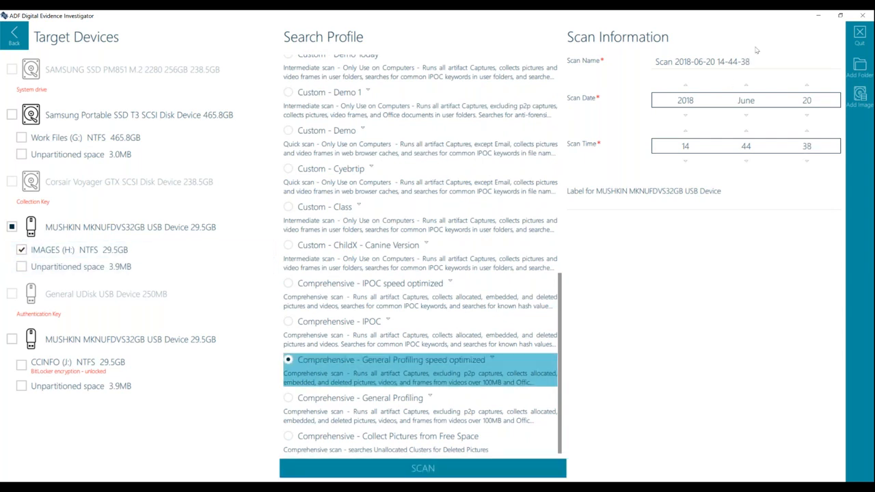
Scan IMAGES (H:) until 30 Remote Access Traces and 5 Office Documents appear, then stop it
click(424, 469)
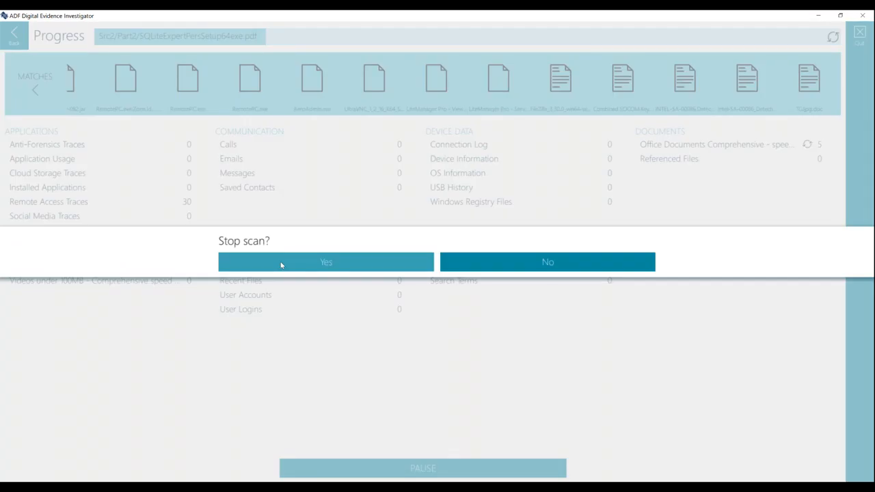
click(283, 264)
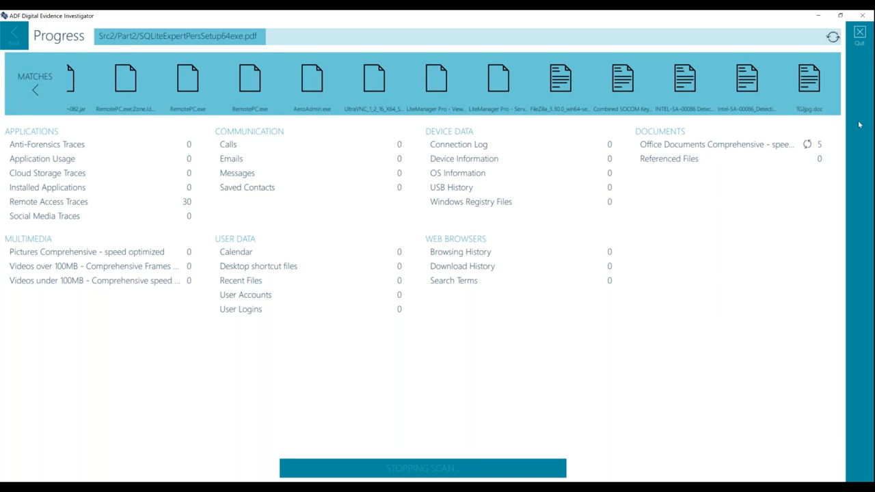
click(860, 33)
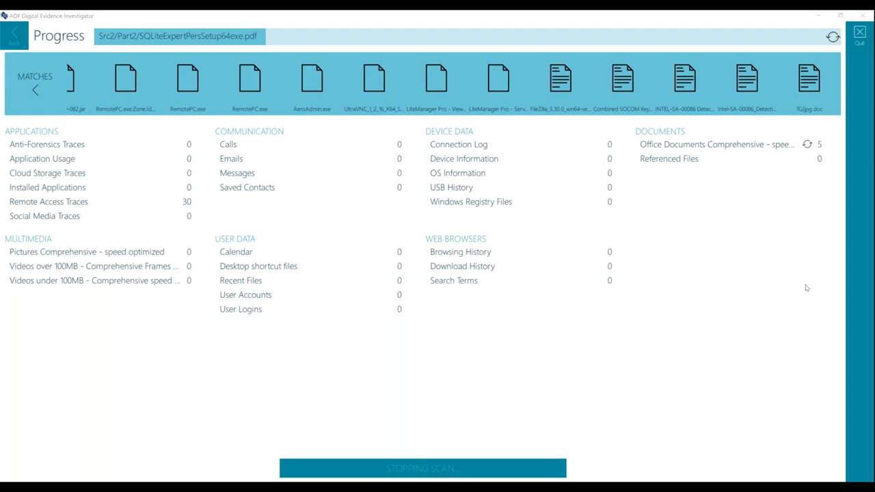
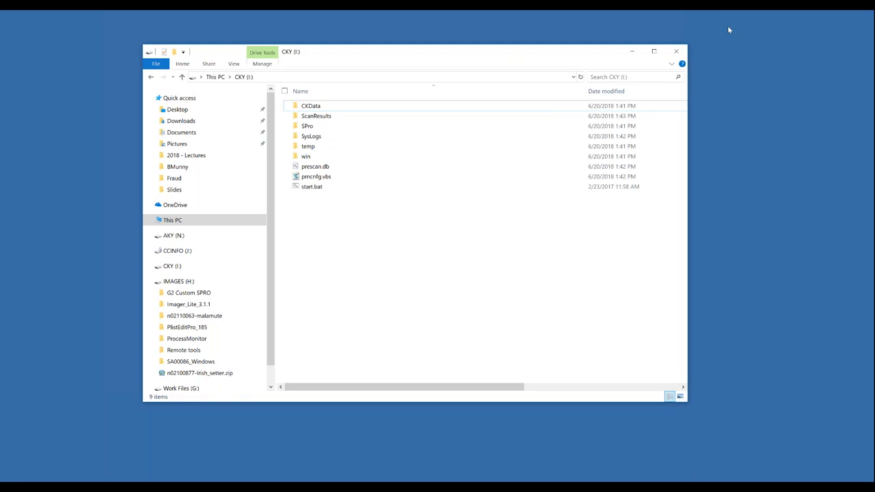
Switch from the CKData folder to the CKY (I:) drive and run start.bat
click(357, 105)
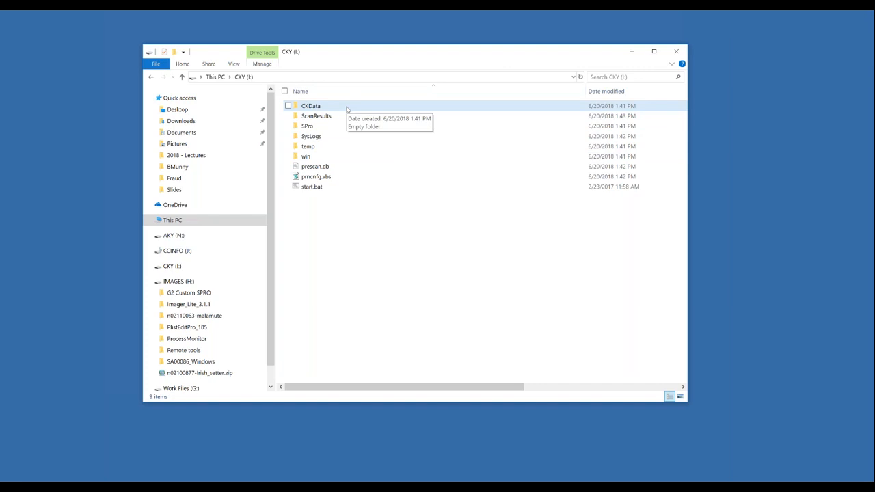
drag(396, 52, 407, 49)
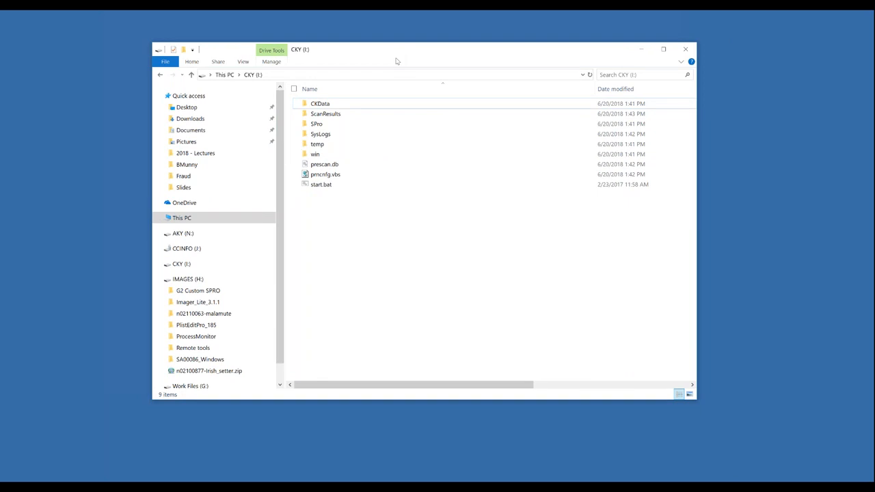
click(157, 279)
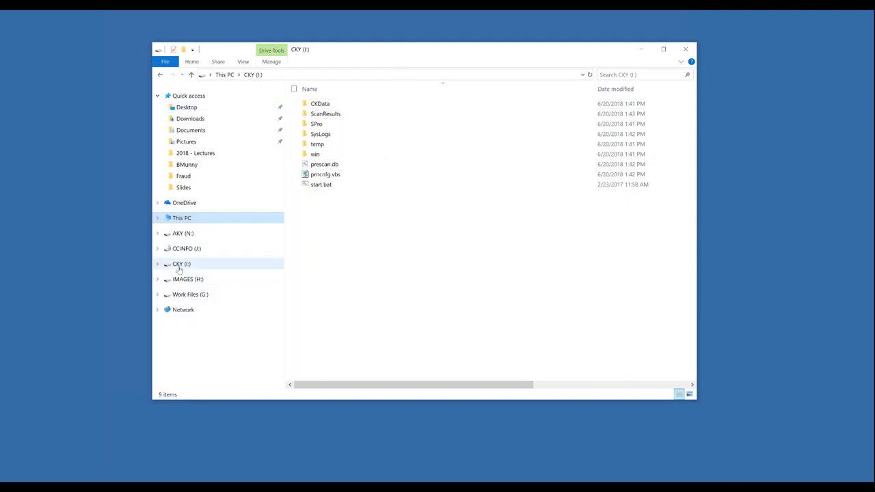
click(179, 266)
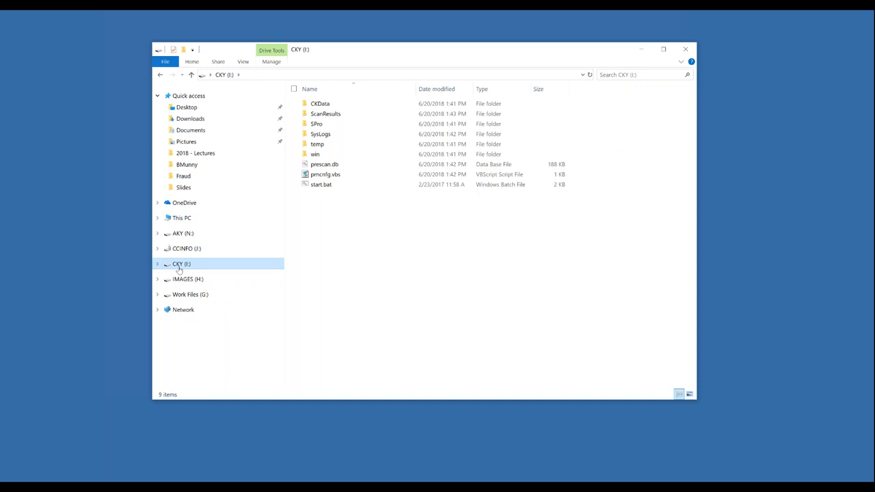
double_click(331, 190)
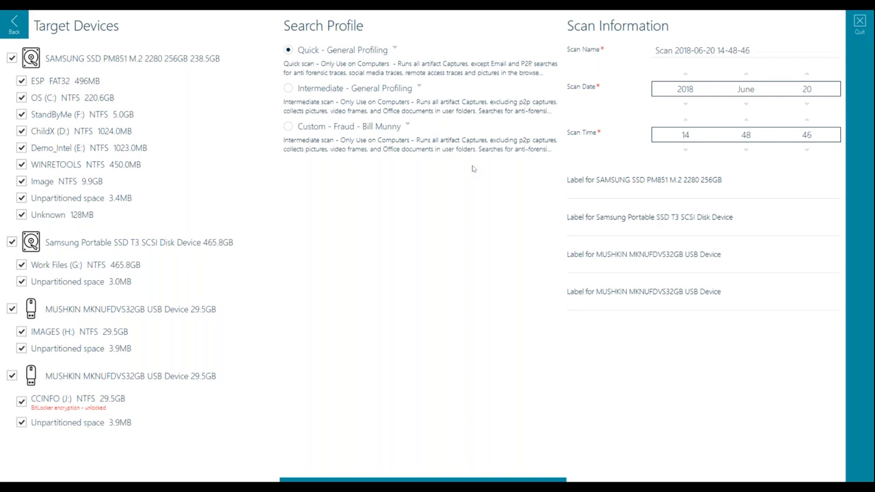
Open Scan Computer, uncheck all four target drives, and return to the main menu
click(13, 23)
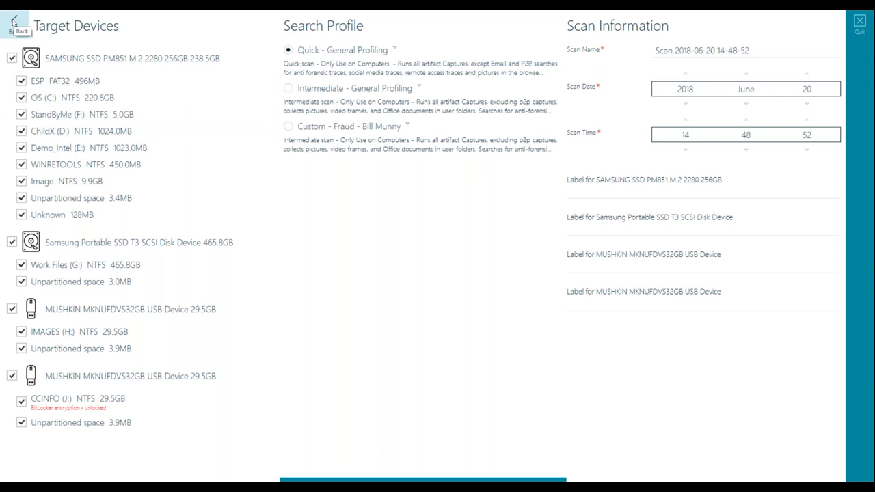
click(13, 29)
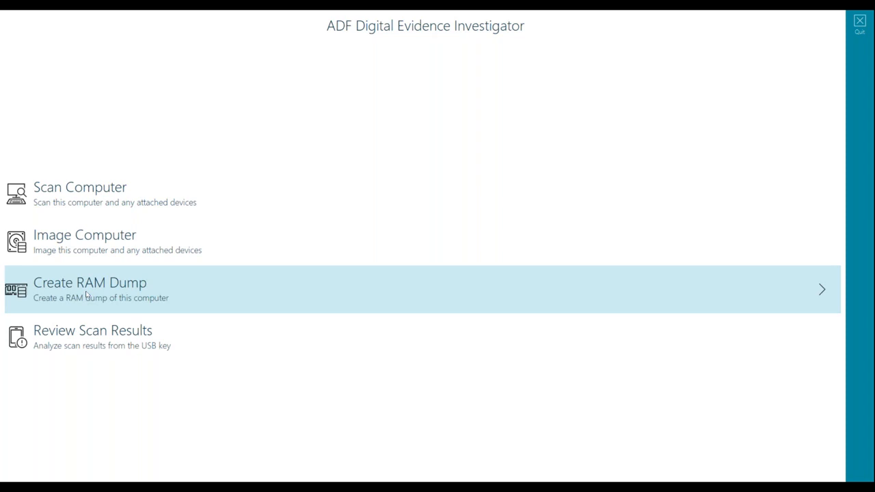
click(96, 199)
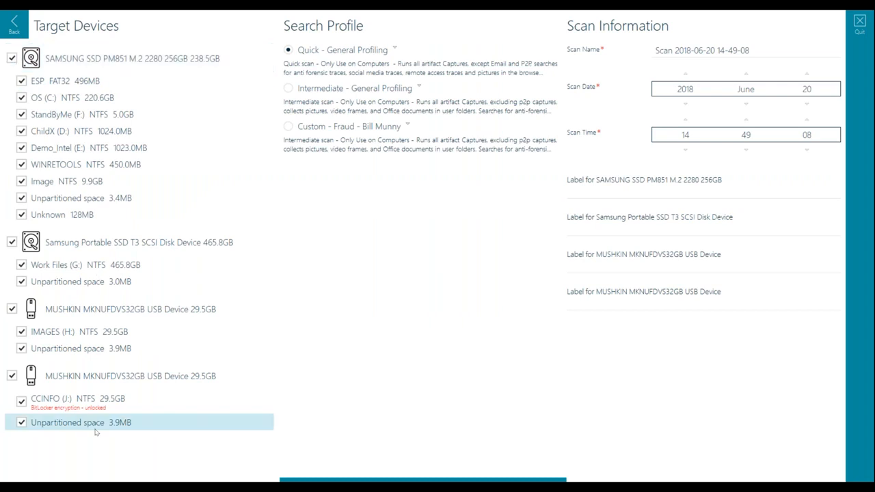
click(12, 58)
click(11, 242)
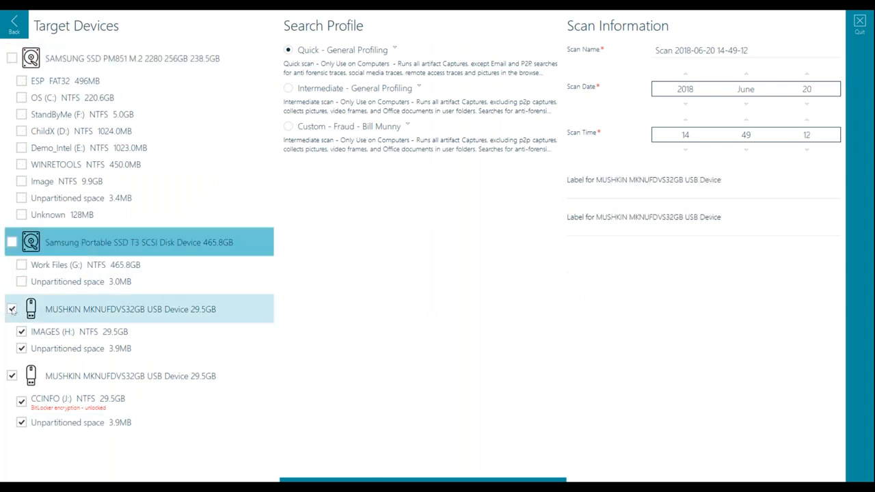
click(12, 309)
click(12, 376)
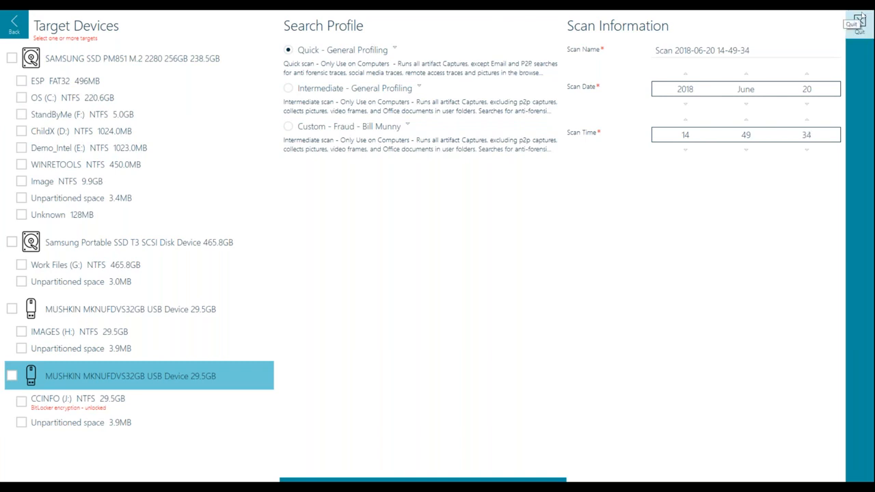
click(15, 29)
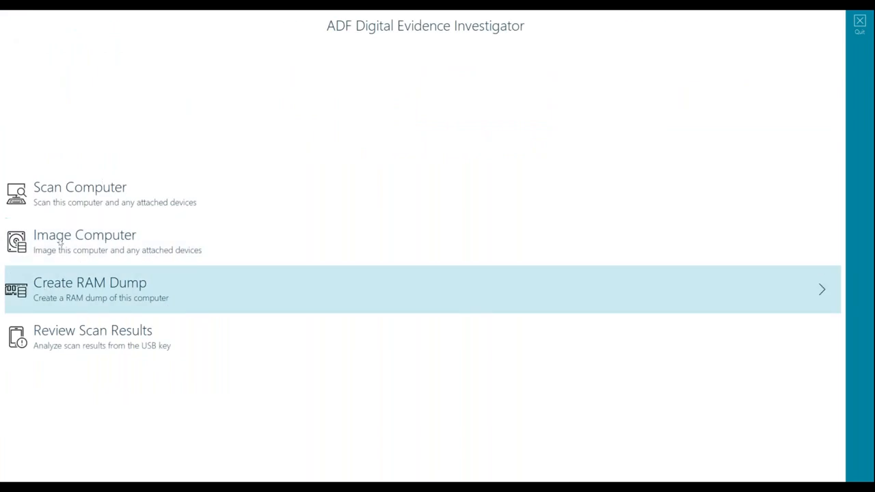
Open the General Profiling scan results and browse Pictures, Videos and a video's extracted frames
click(63, 333)
click(80, 67)
click(315, 59)
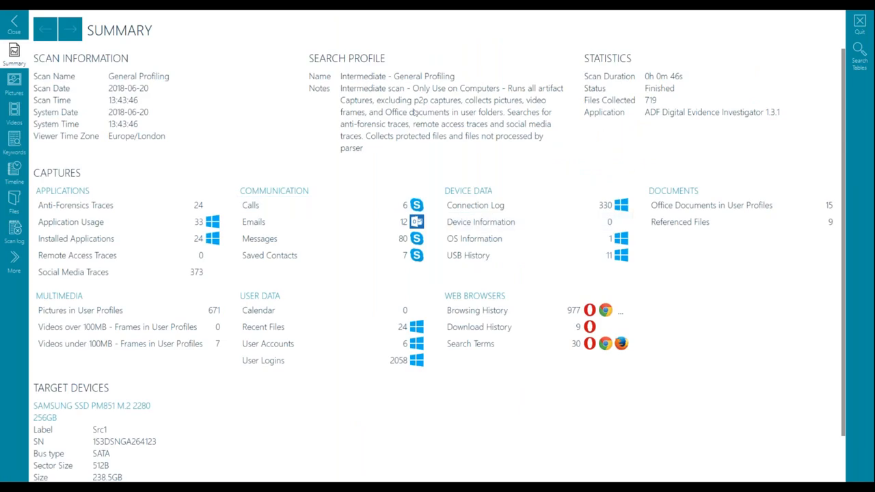
click(14, 82)
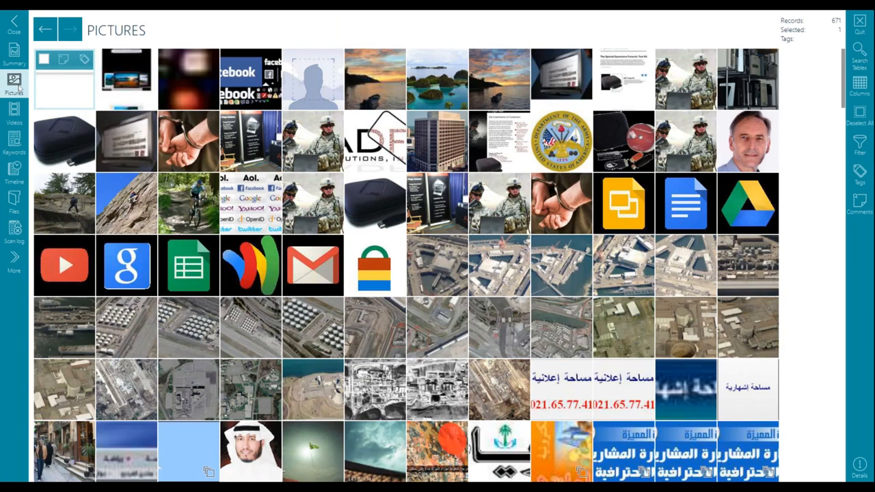
click(15, 111)
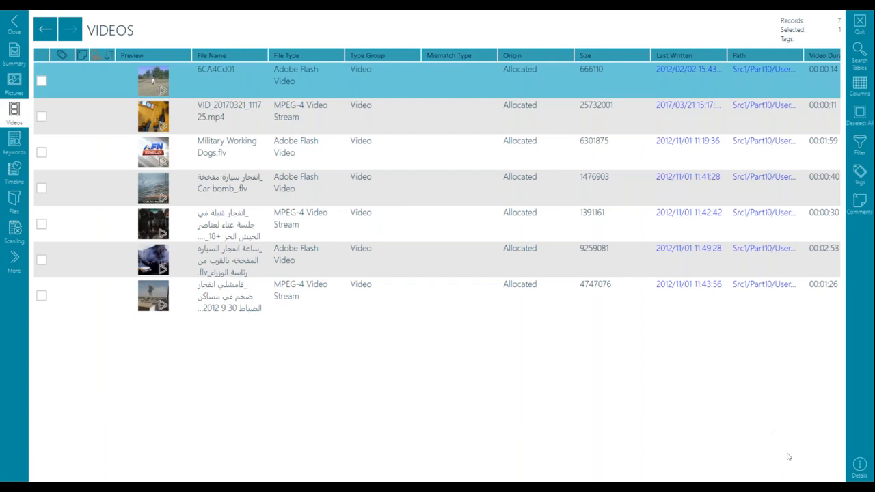
click(859, 466)
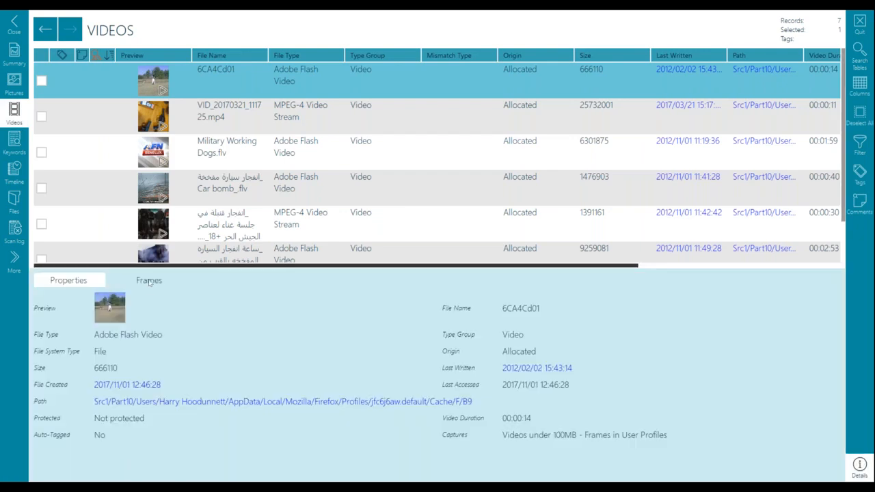
click(149, 285)
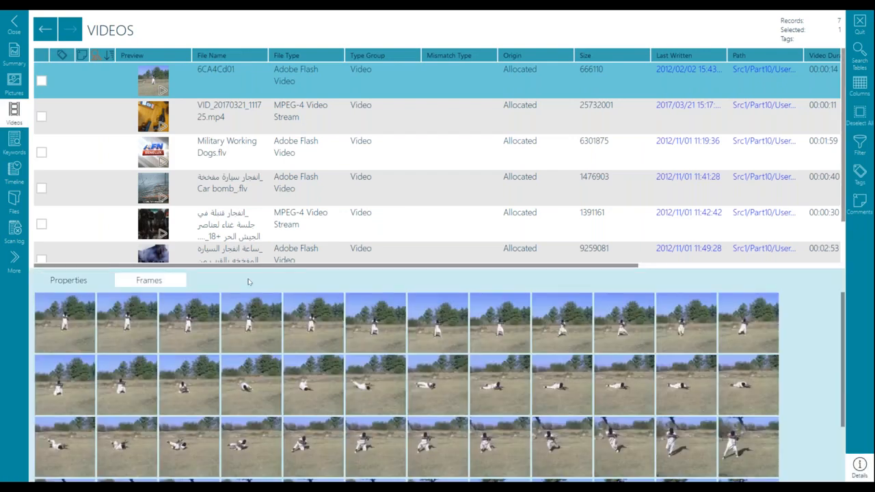
Look through the Keywords hits and the 4389-record Files list, then expand the capture categories
click(15, 152)
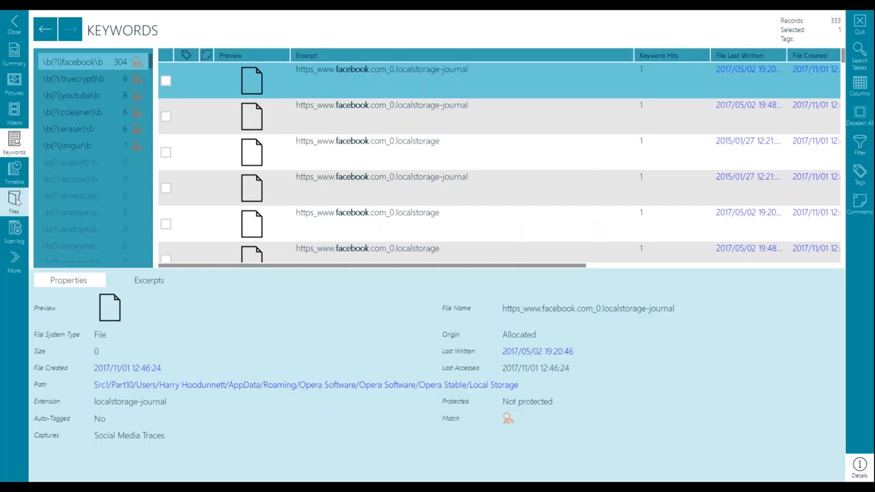
click(17, 200)
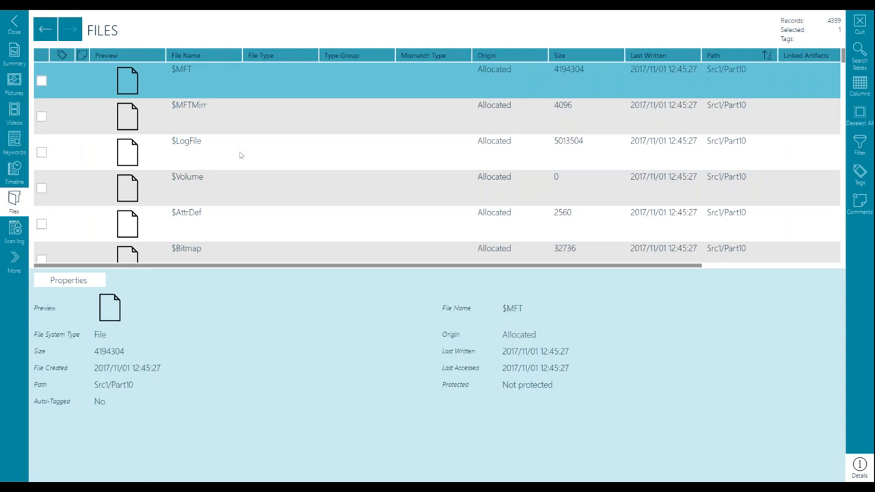
scroll(240, 155, down, 5)
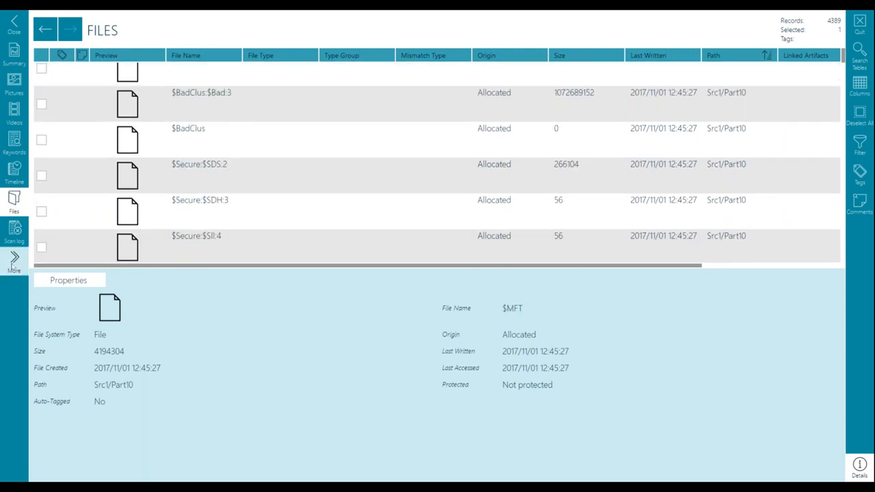
click(13, 264)
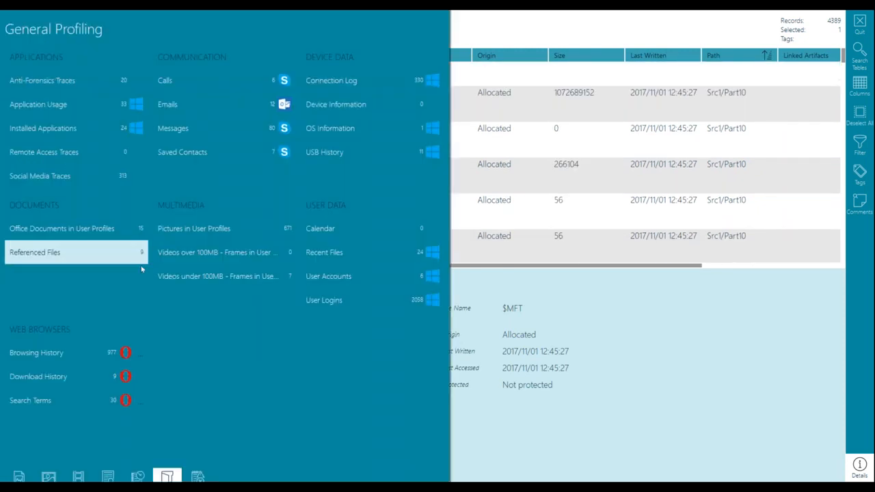
Open the 977-record Browsing History table and check its filter options
click(61, 352)
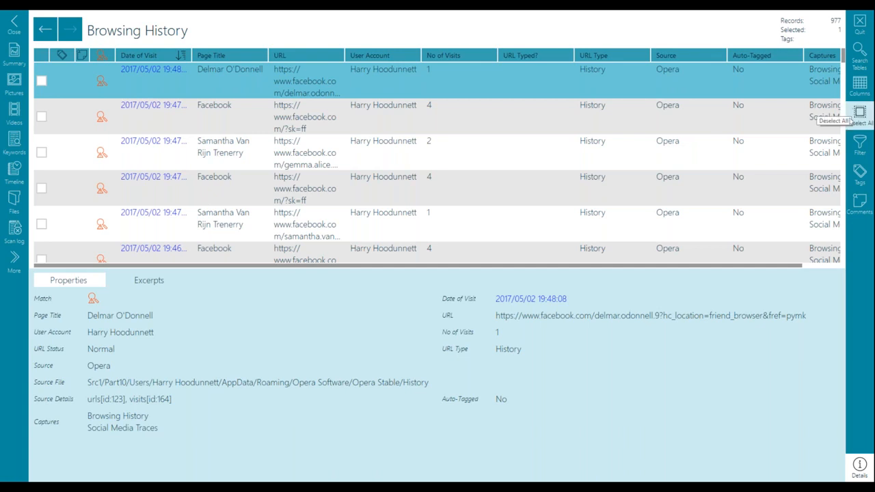
click(859, 142)
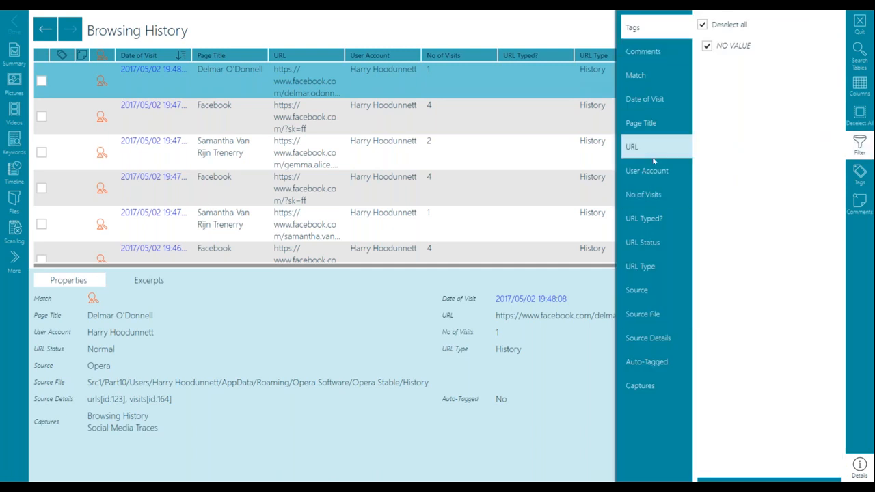
click(603, 113)
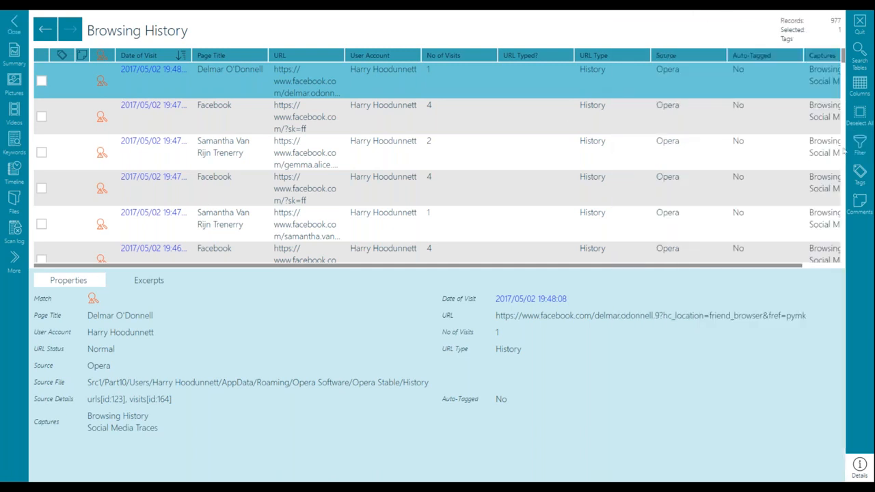
Review the tag and comment options for a history record, then go back to Files
click(858, 182)
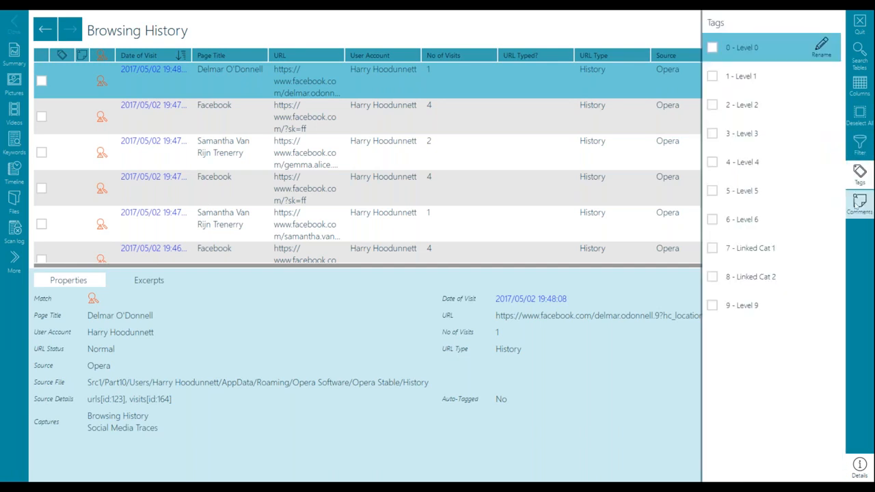
click(857, 203)
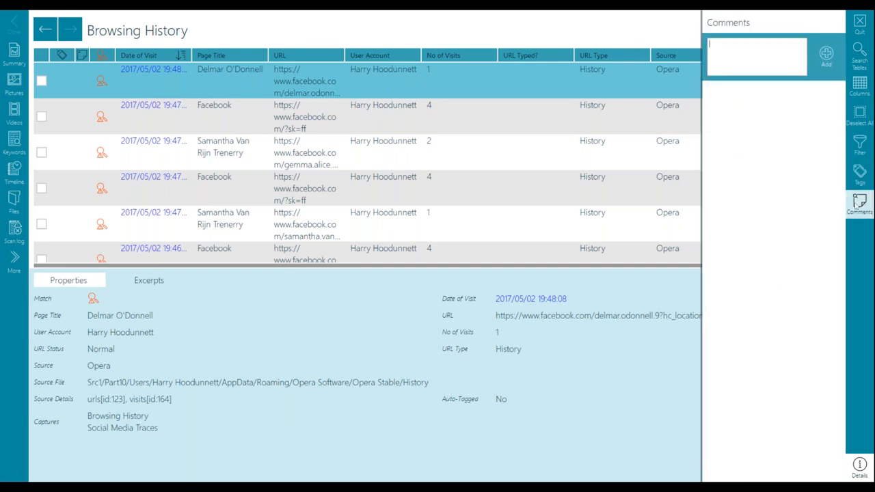
click(560, 87)
click(47, 35)
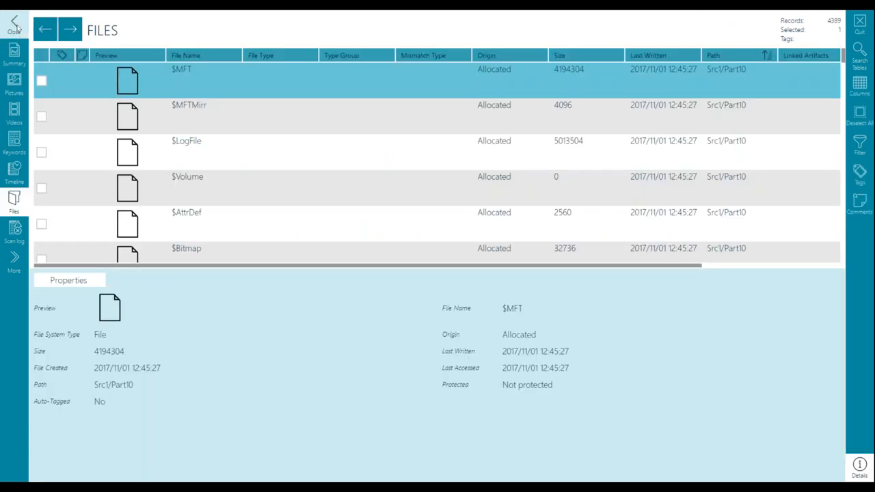
In General Profiling Pictures, tag bangor-east-001.jpg through oi_baghdad_1x2.jpg as 1 - Level 1
click(14, 26)
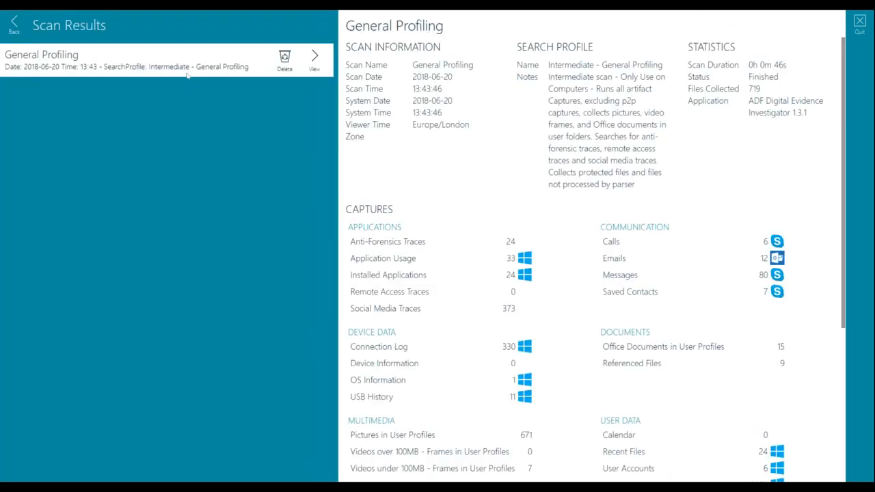
click(315, 60)
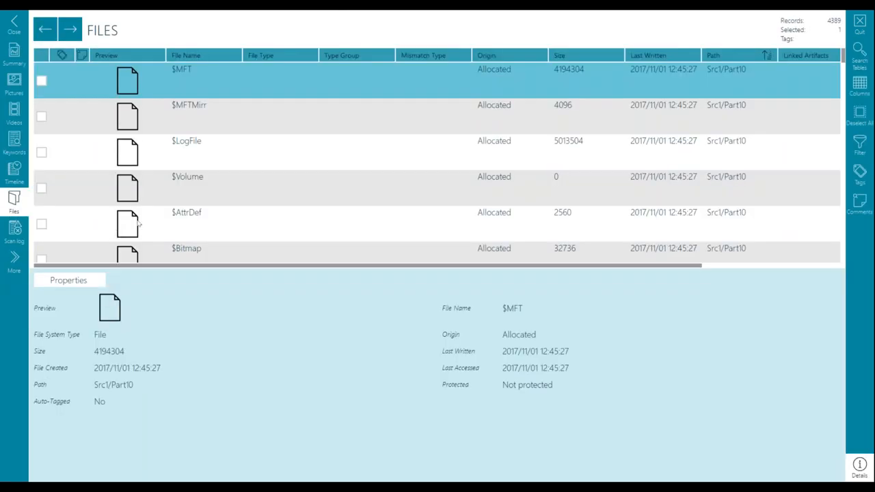
click(12, 89)
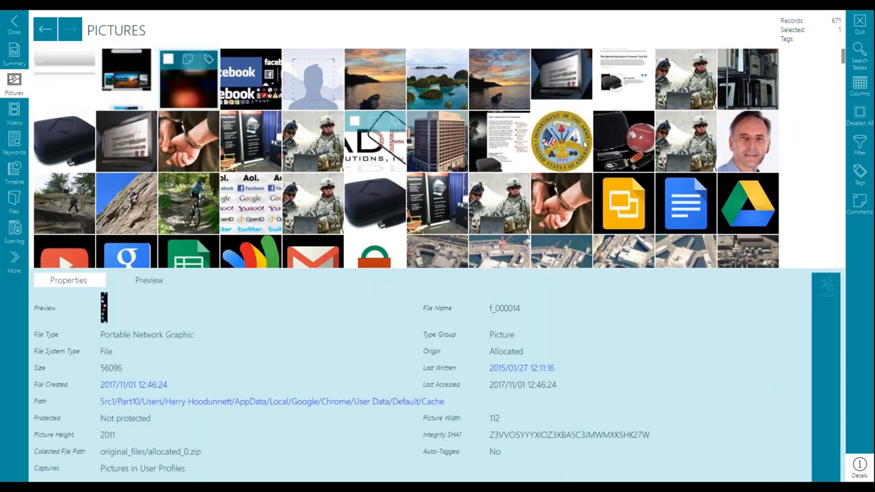
scroll(489, 221, down, 5)
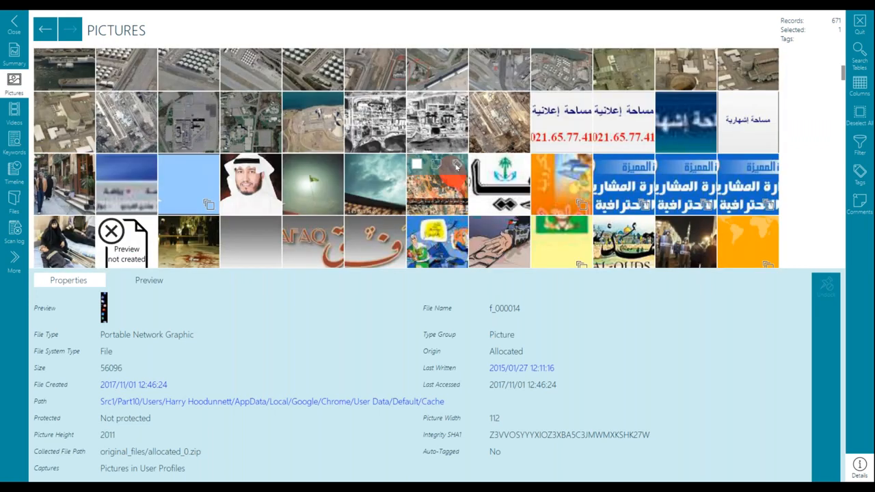
scroll(456, 166, up, 3)
click(446, 154)
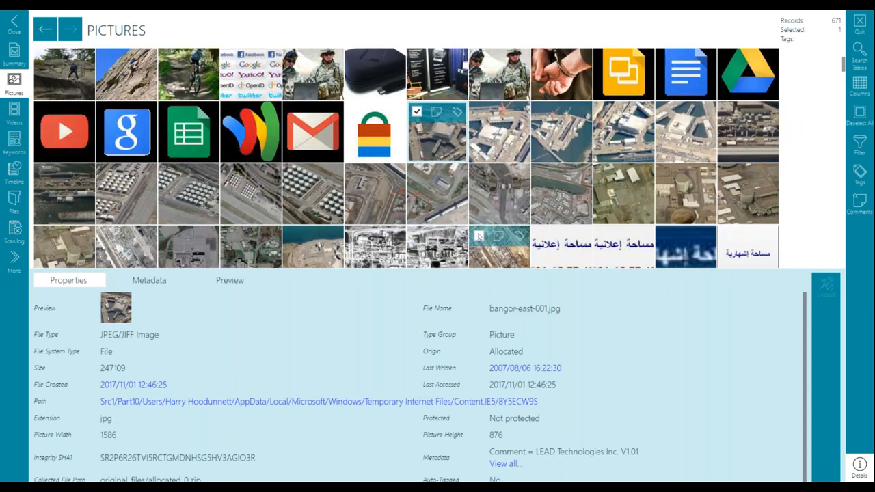
shift+click(478, 235)
click(860, 171)
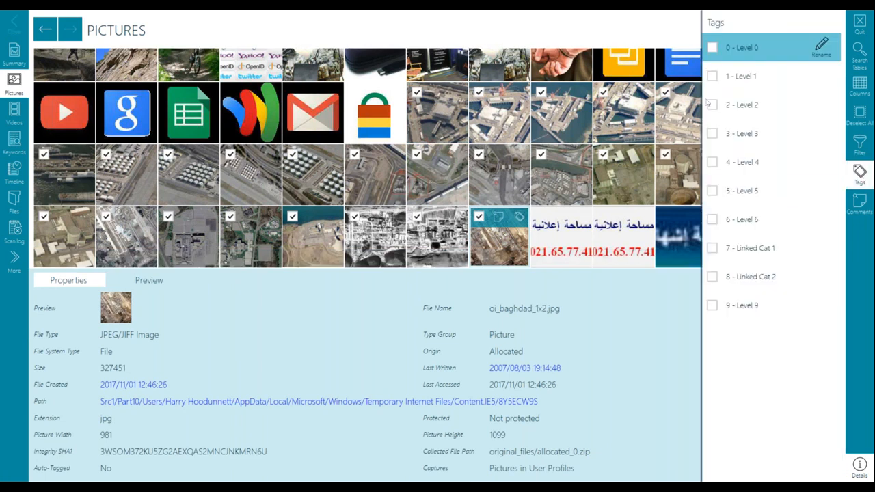
click(712, 77)
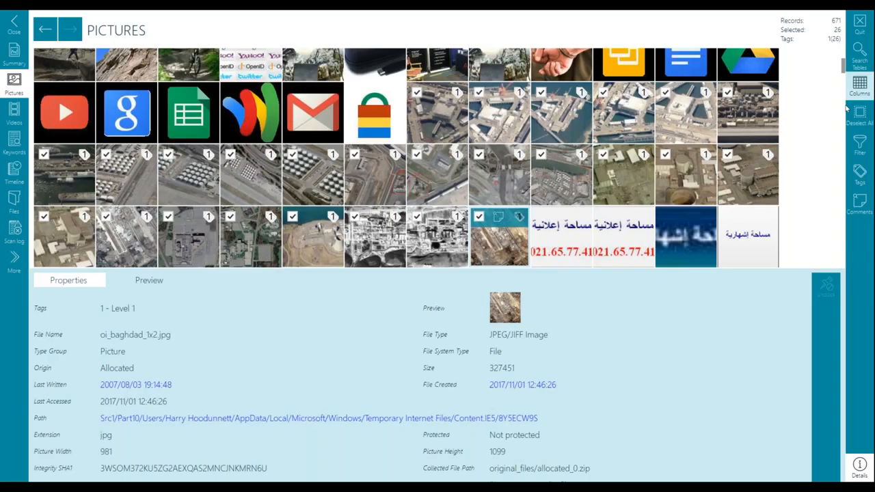
Filter Pictures by File Type to JPEG/JIFF Image only, leaving 315 of 671 records
click(852, 143)
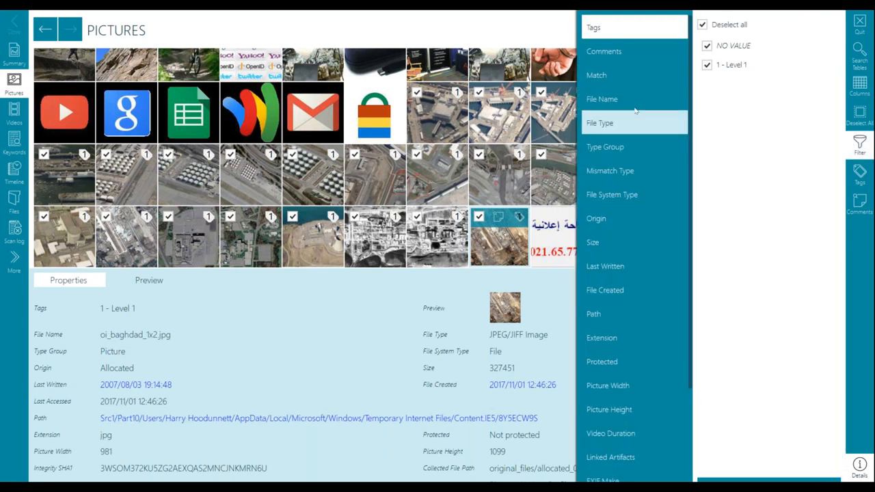
click(637, 125)
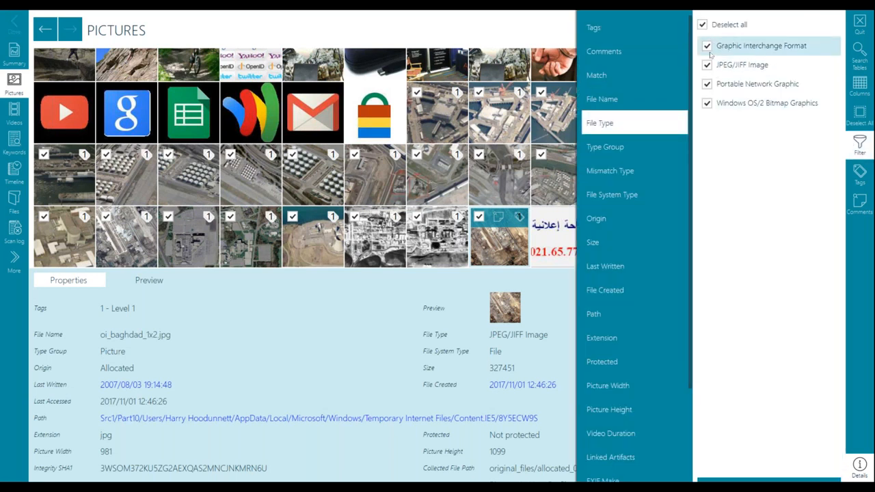
click(707, 45)
click(708, 85)
click(708, 103)
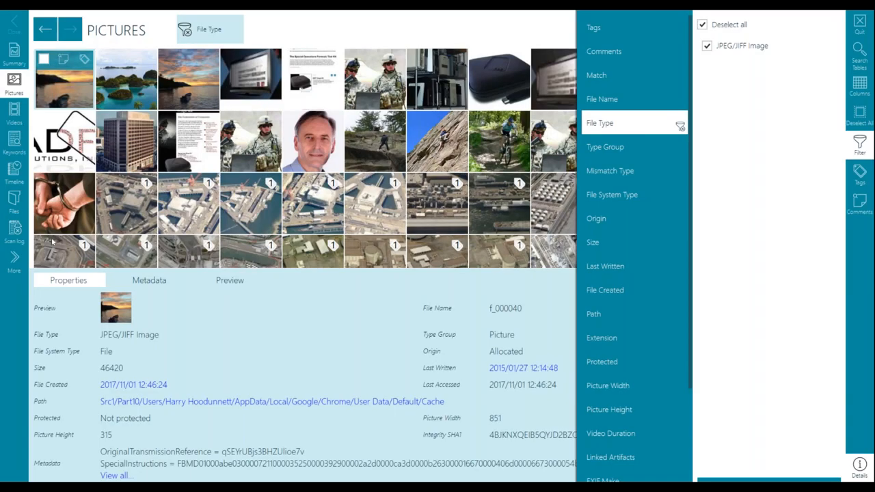
click(14, 265)
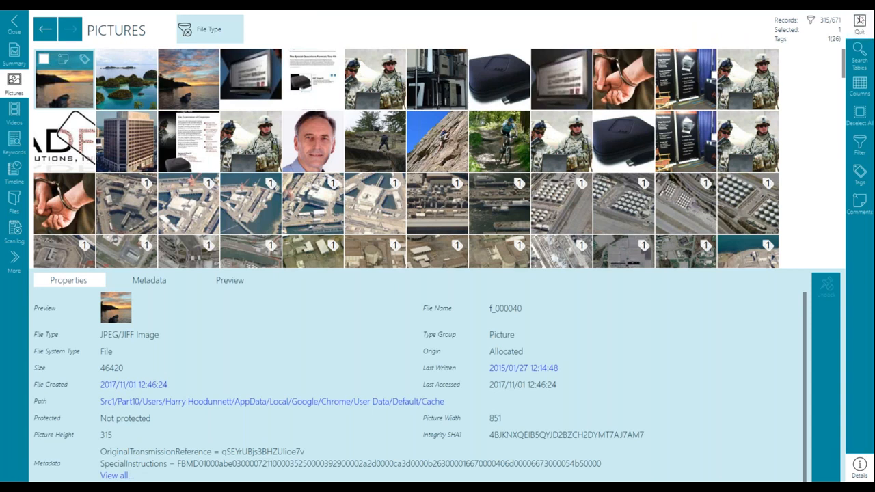
Close the results viewer, move the CKY window aside, and launch ADF by searching 'adf'
click(859, 22)
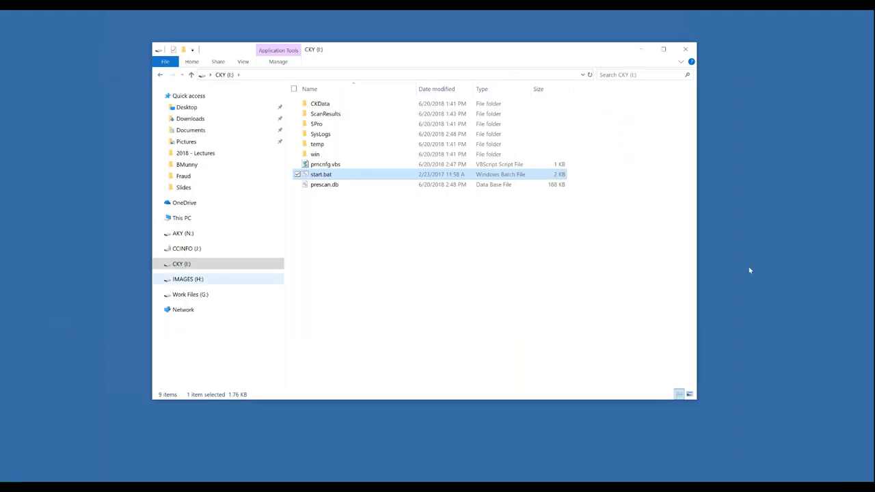
drag(443, 49, 874, 127)
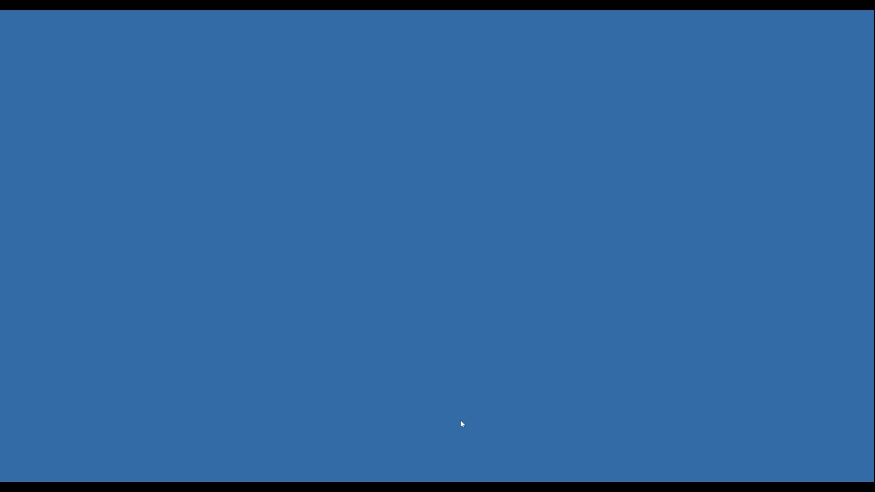
key(super+s)
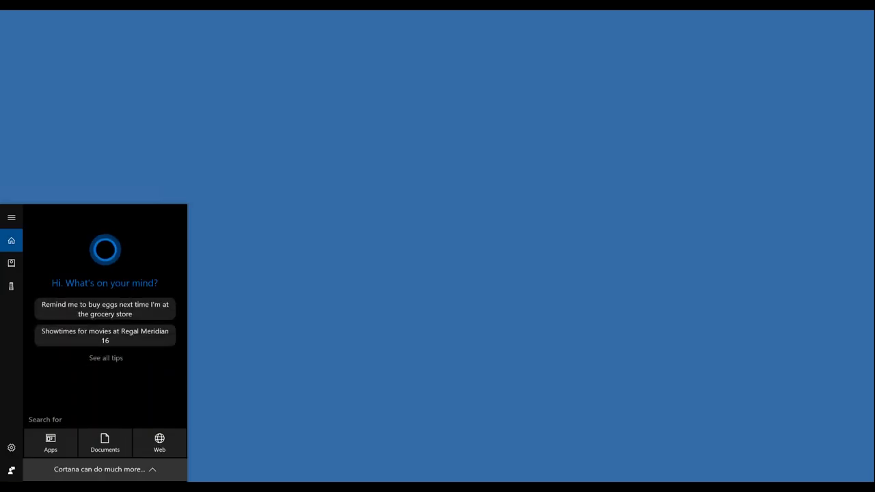
text(adf)
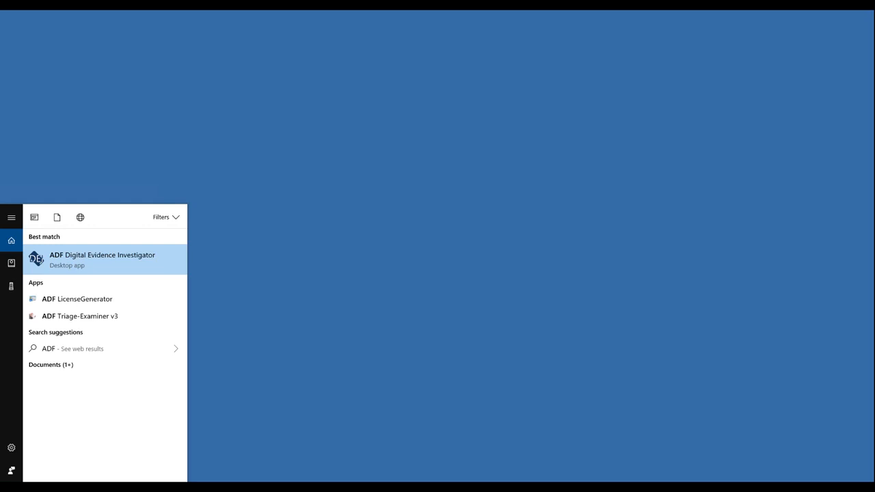
key(Return)
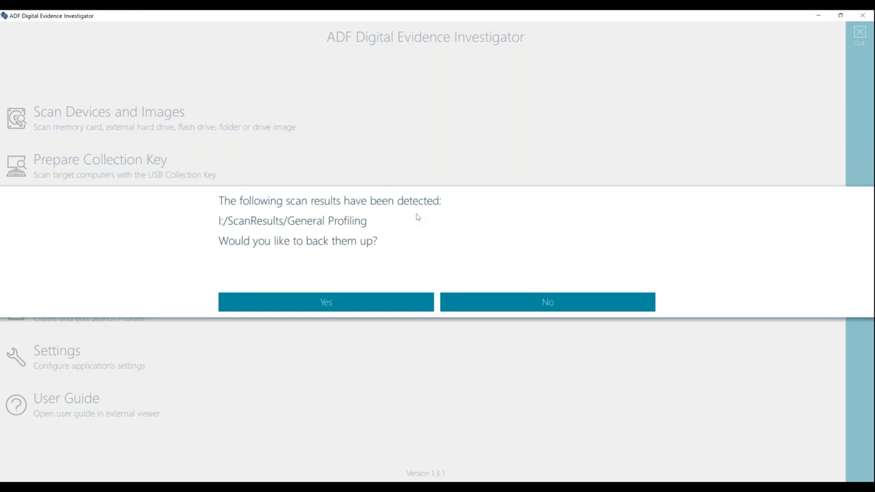
Accept backing up the General Profiling scan results, then choose Review Scan Results
click(329, 302)
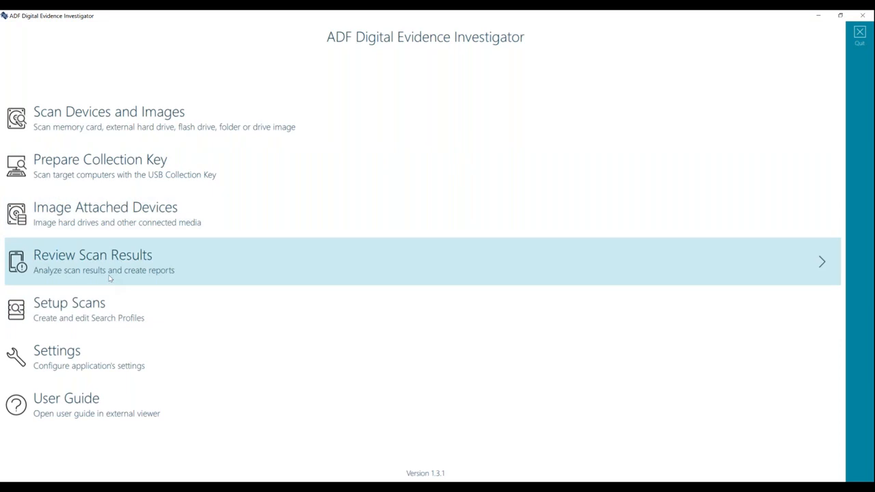
click(109, 278)
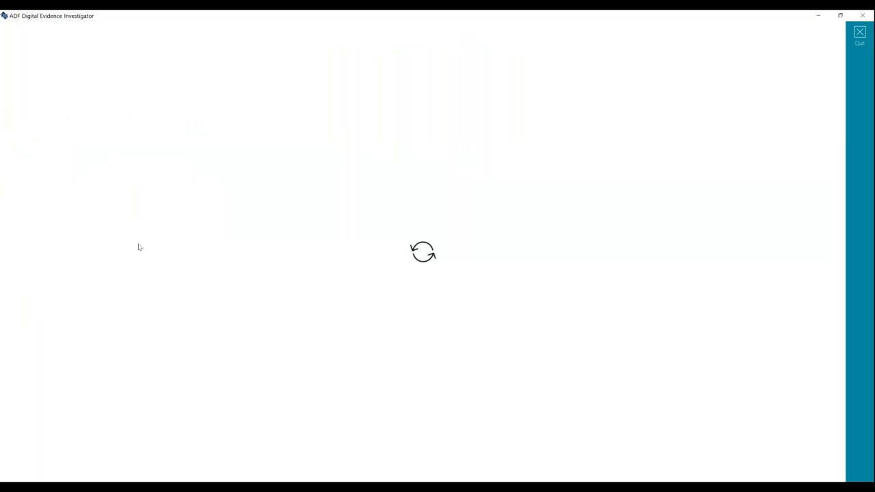
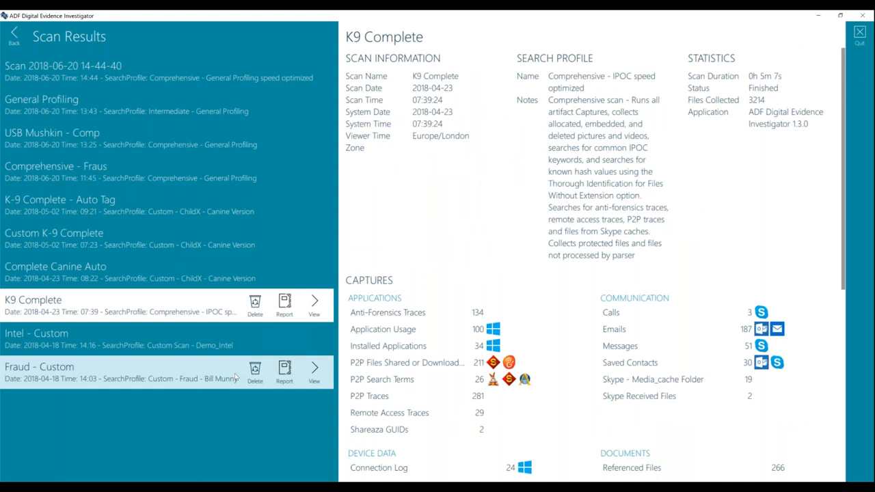
Open the Fraud - Custom scan results, review its Pictures and Summary, and start an HTML report
click(314, 372)
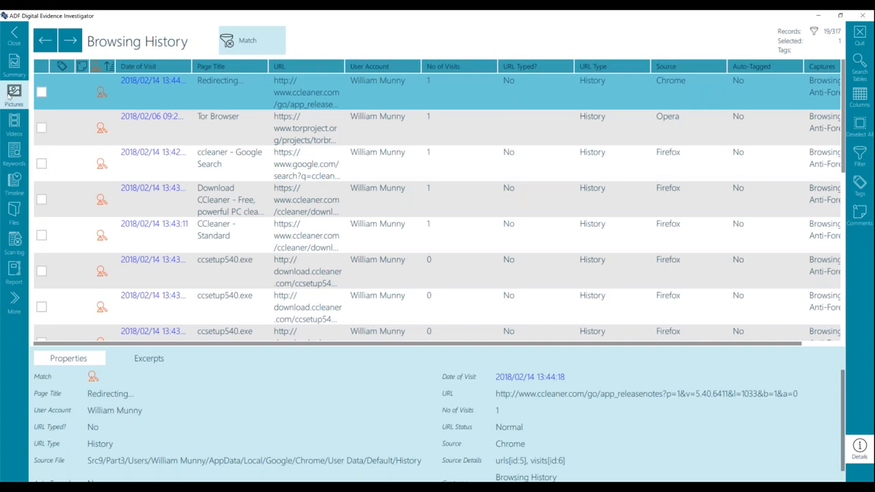
click(14, 93)
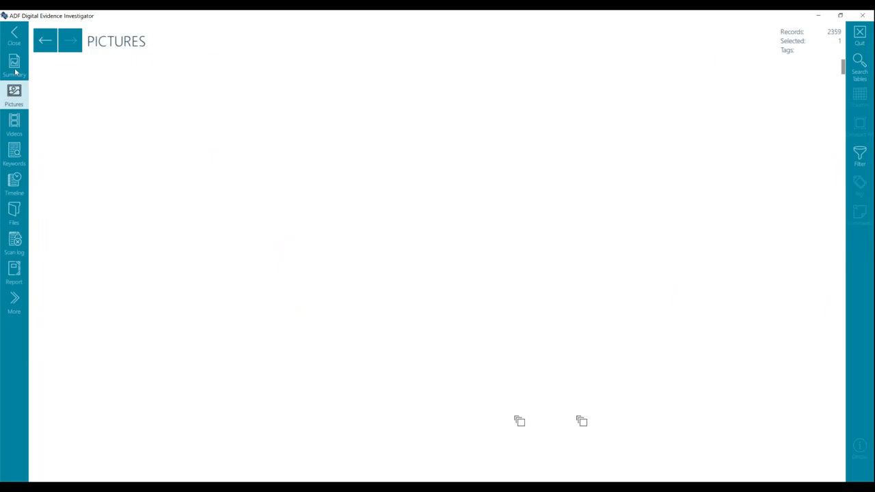
click(16, 71)
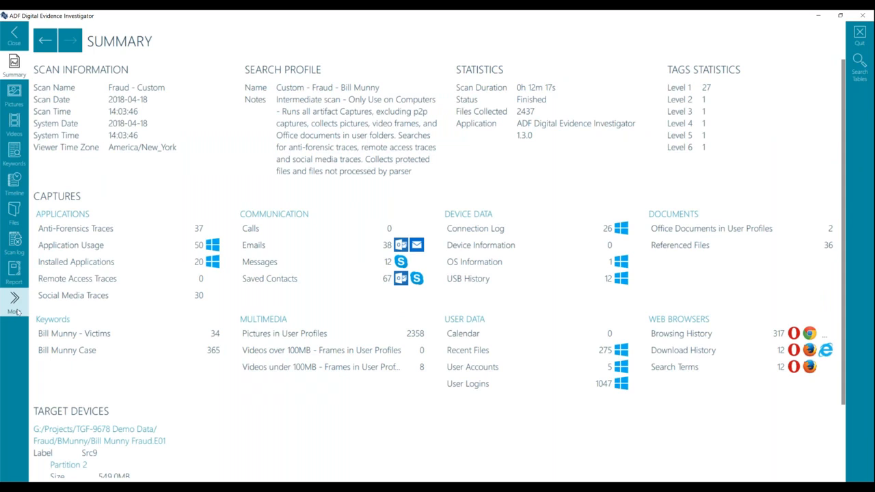
click(14, 274)
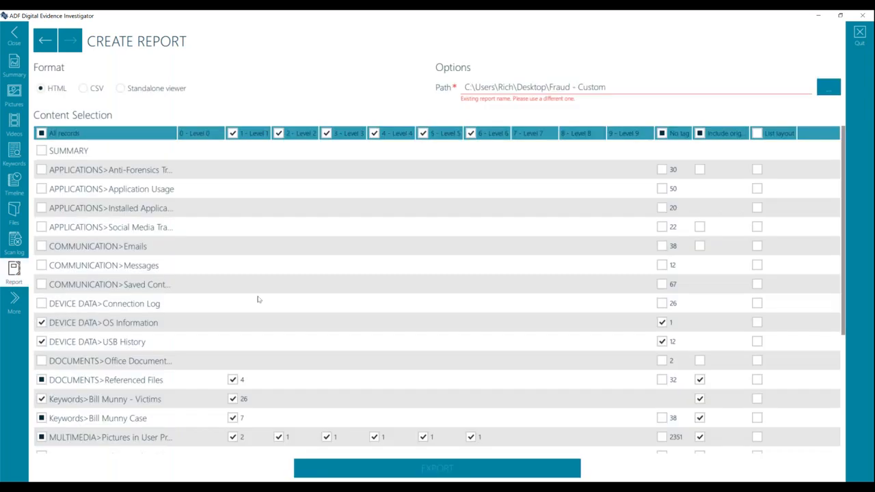
scroll(258, 300, down, 2)
scroll(258, 300, down, 1)
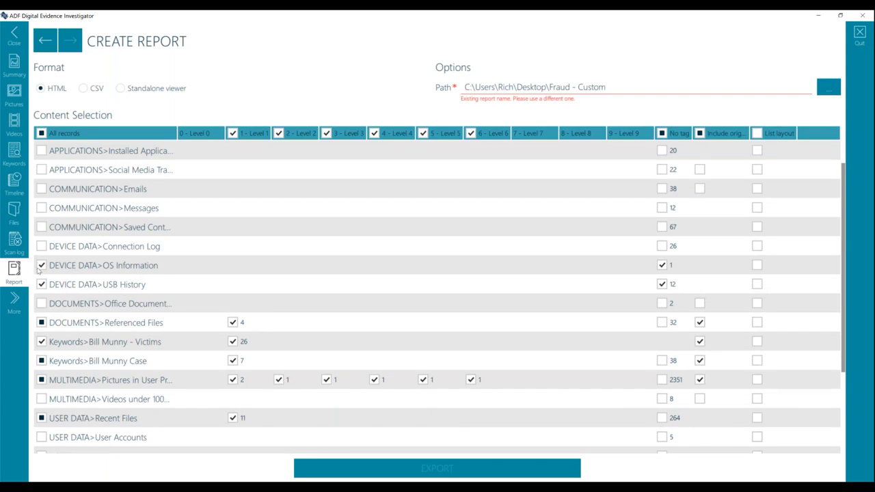
click(122, 270)
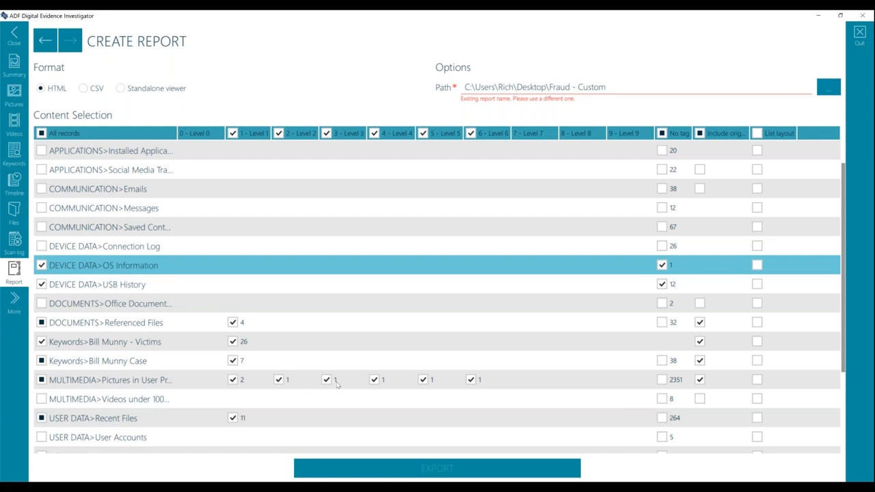
scroll(289, 384, down, 3)
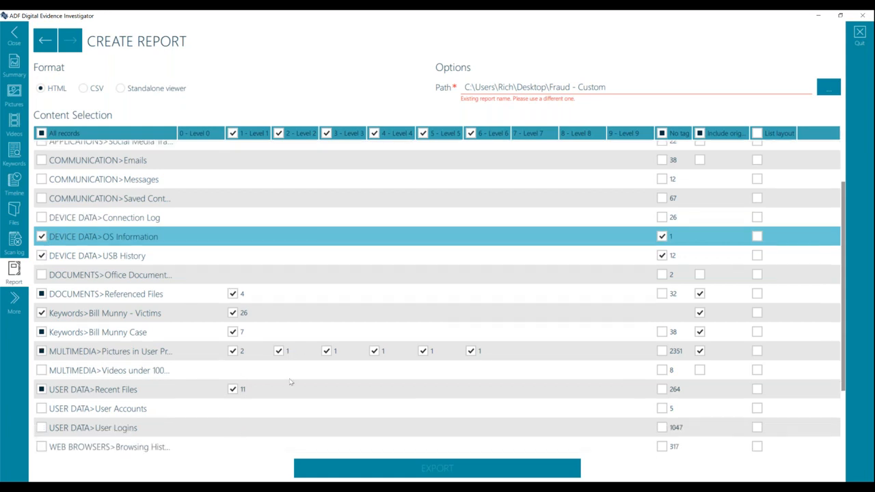
scroll(290, 382, up, 4)
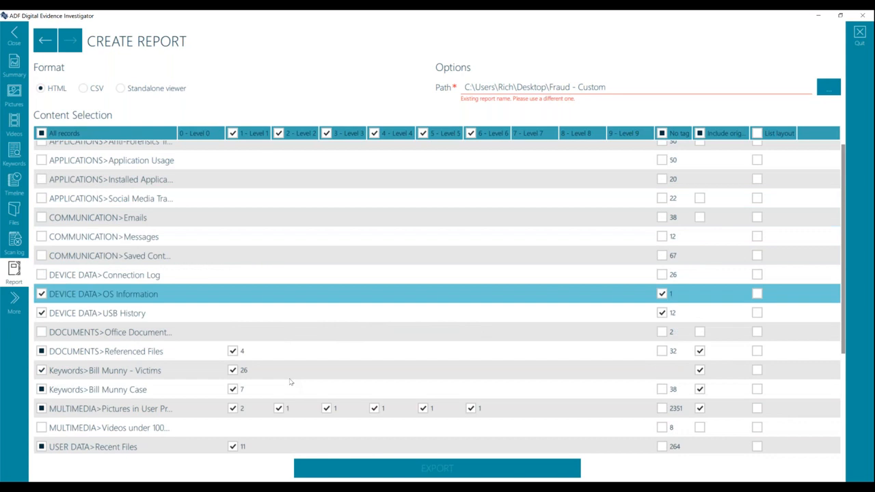
scroll(290, 382, up, 1)
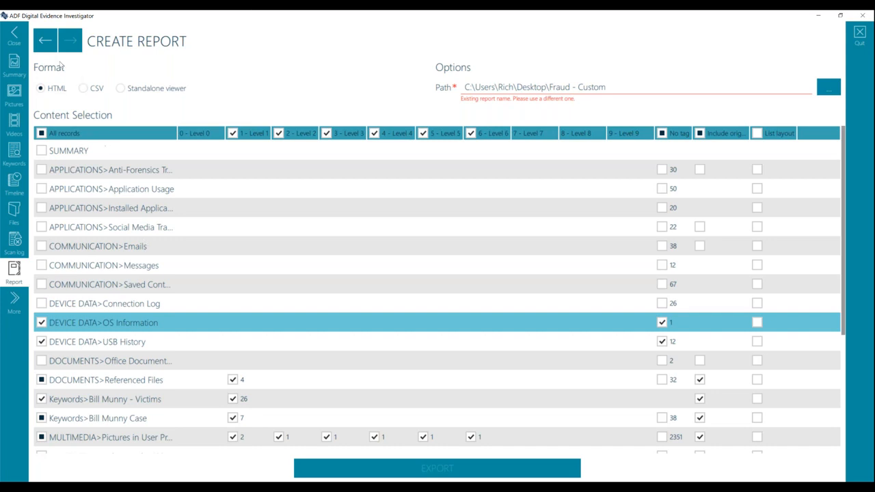
Leave the Create Report page and return to the Fraud - Custom scan summary
click(13, 35)
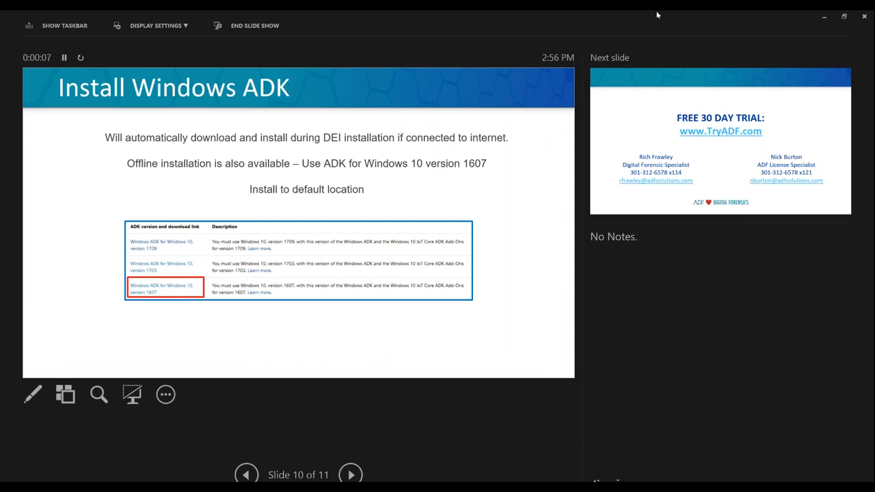
key(alt+Tab)
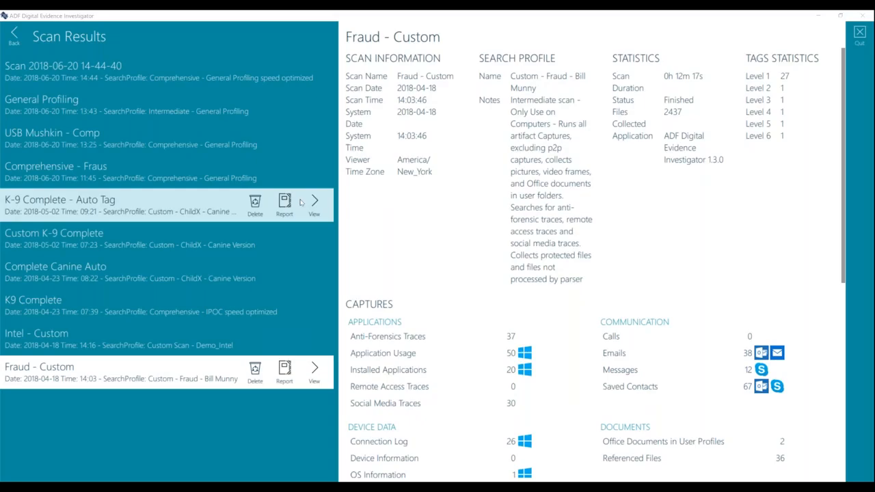
mouse_move(186, 158)
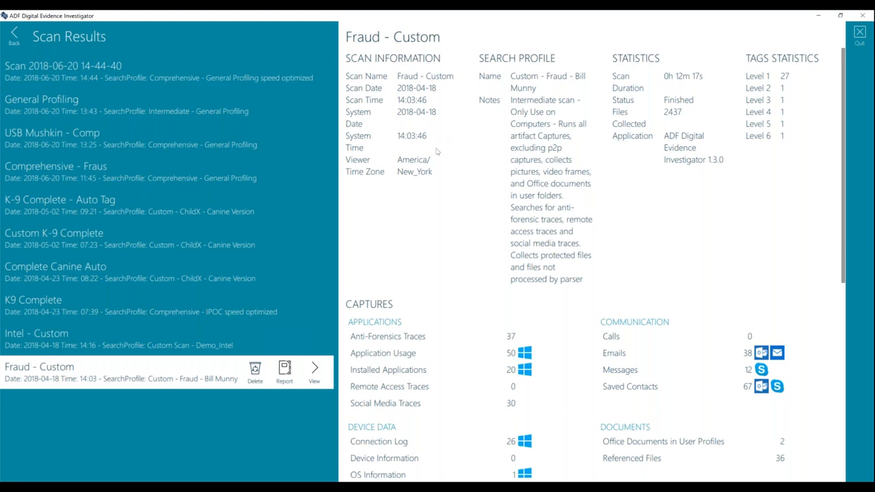
Show the Setup Scans search profiles, then swap displays so free-trial slide 11 fills the screen
click(15, 35)
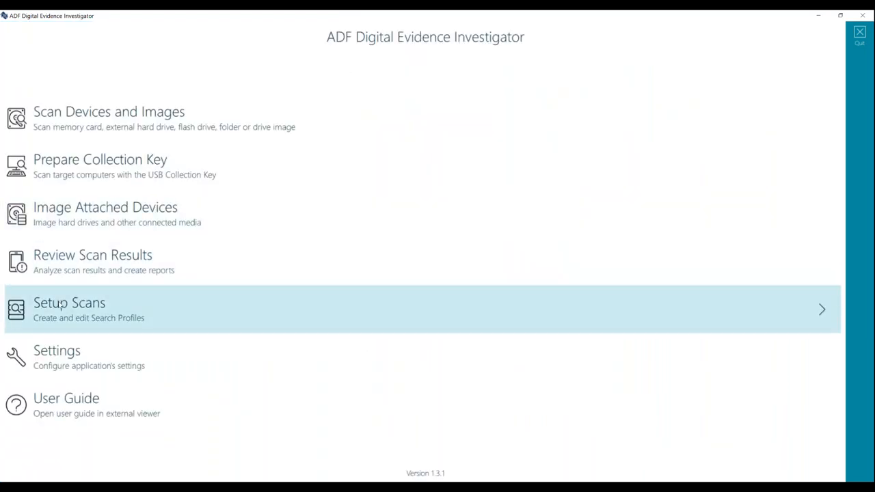
click(61, 306)
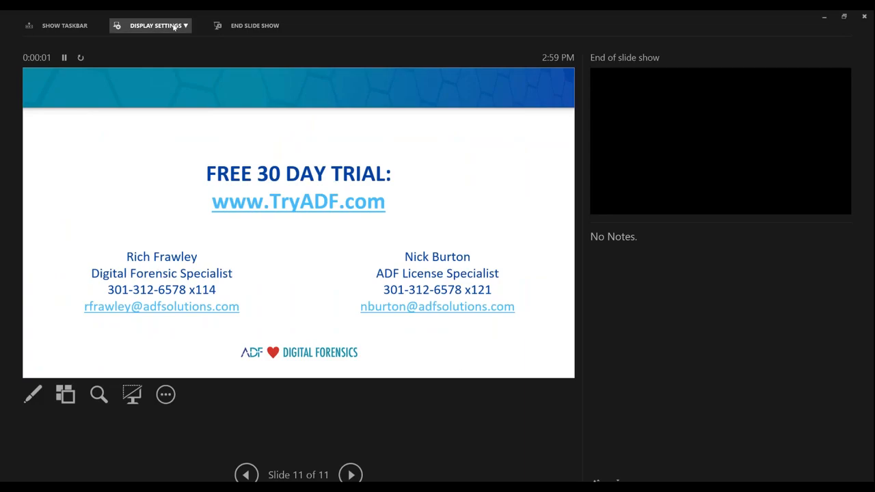
click(174, 27)
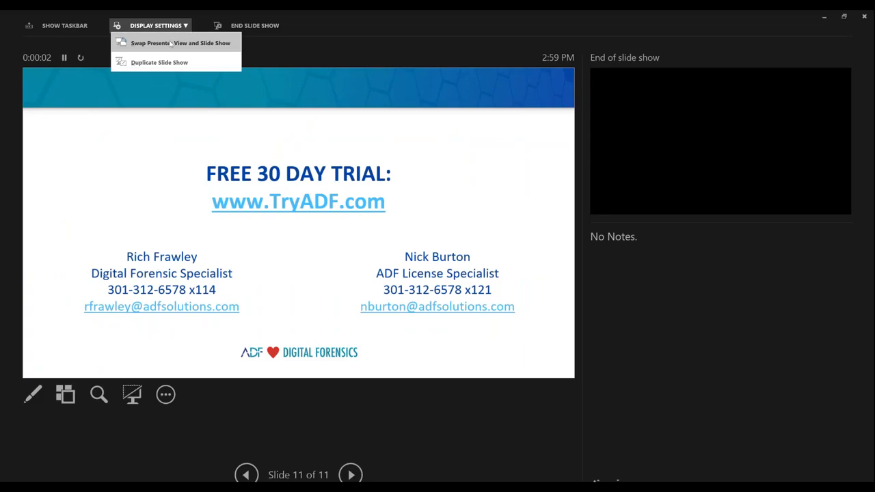
click(171, 43)
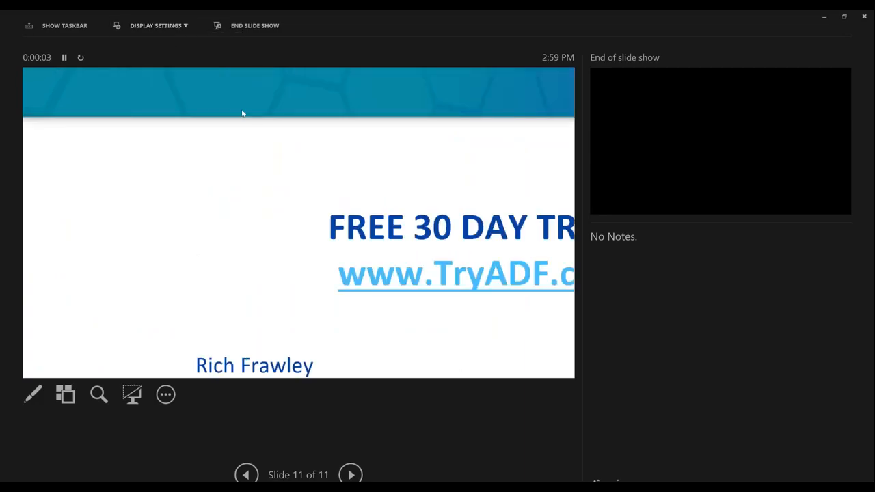